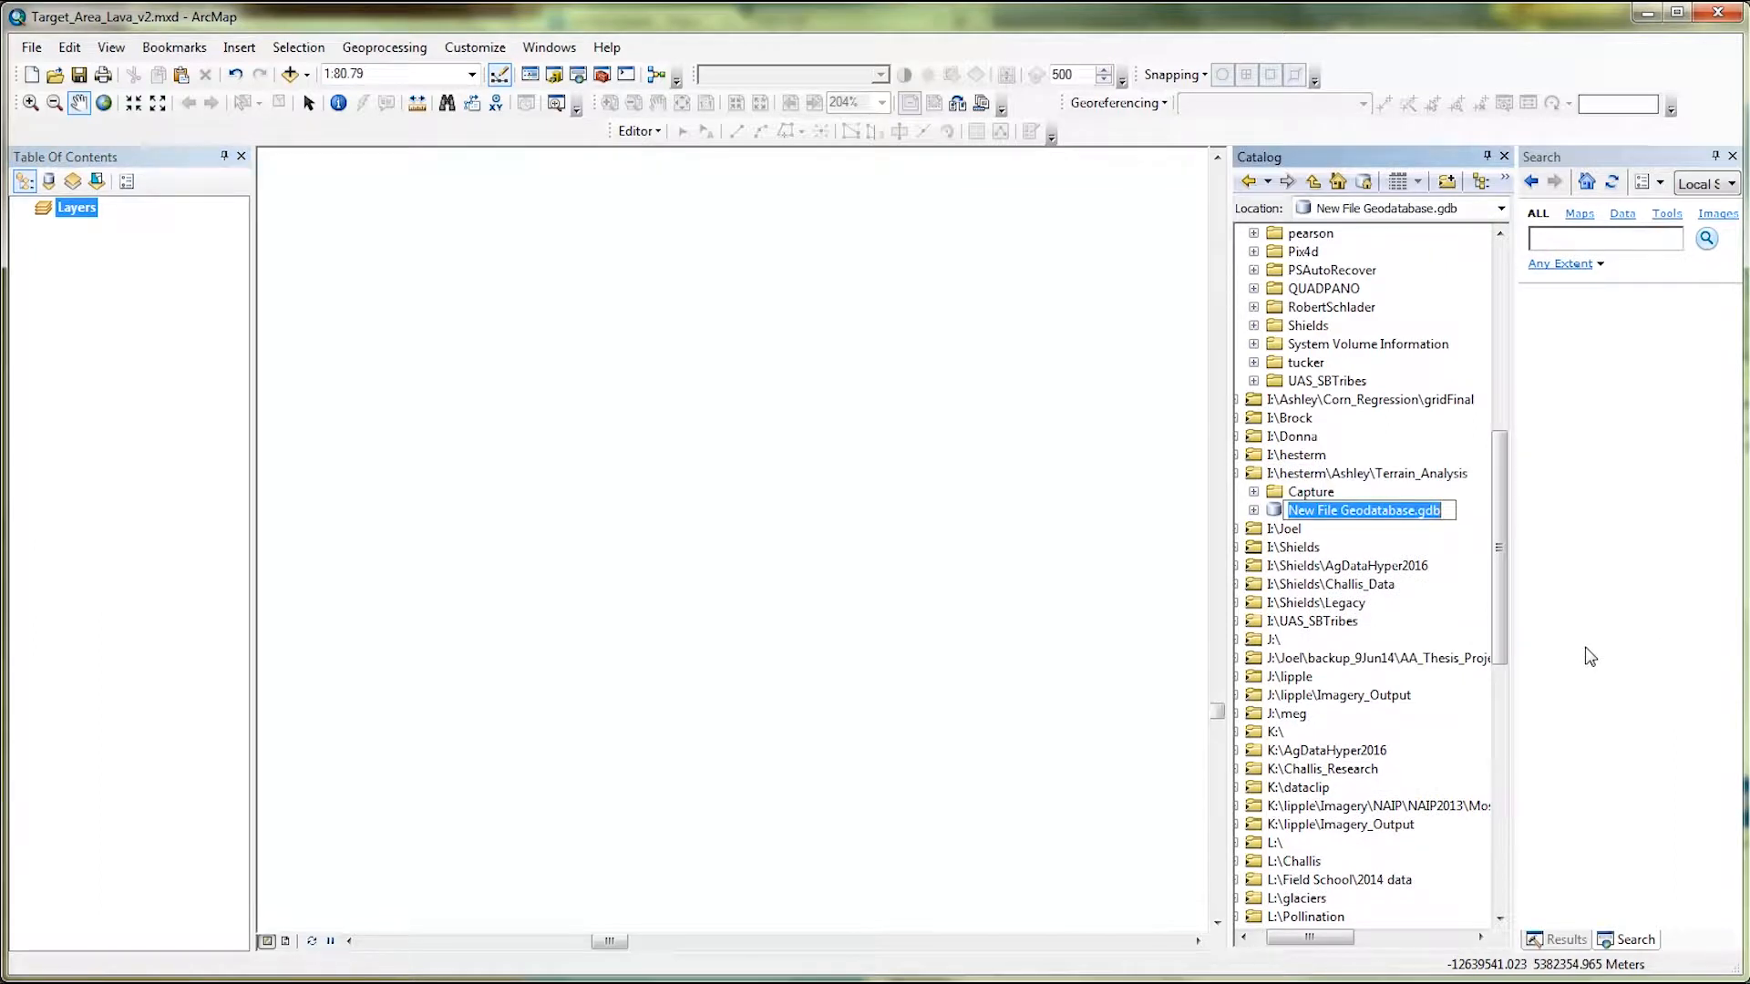
Name the new file geodatabase Lava_Terrain_Analysis.gdb.
{"action": "type", "text": "Lav"}
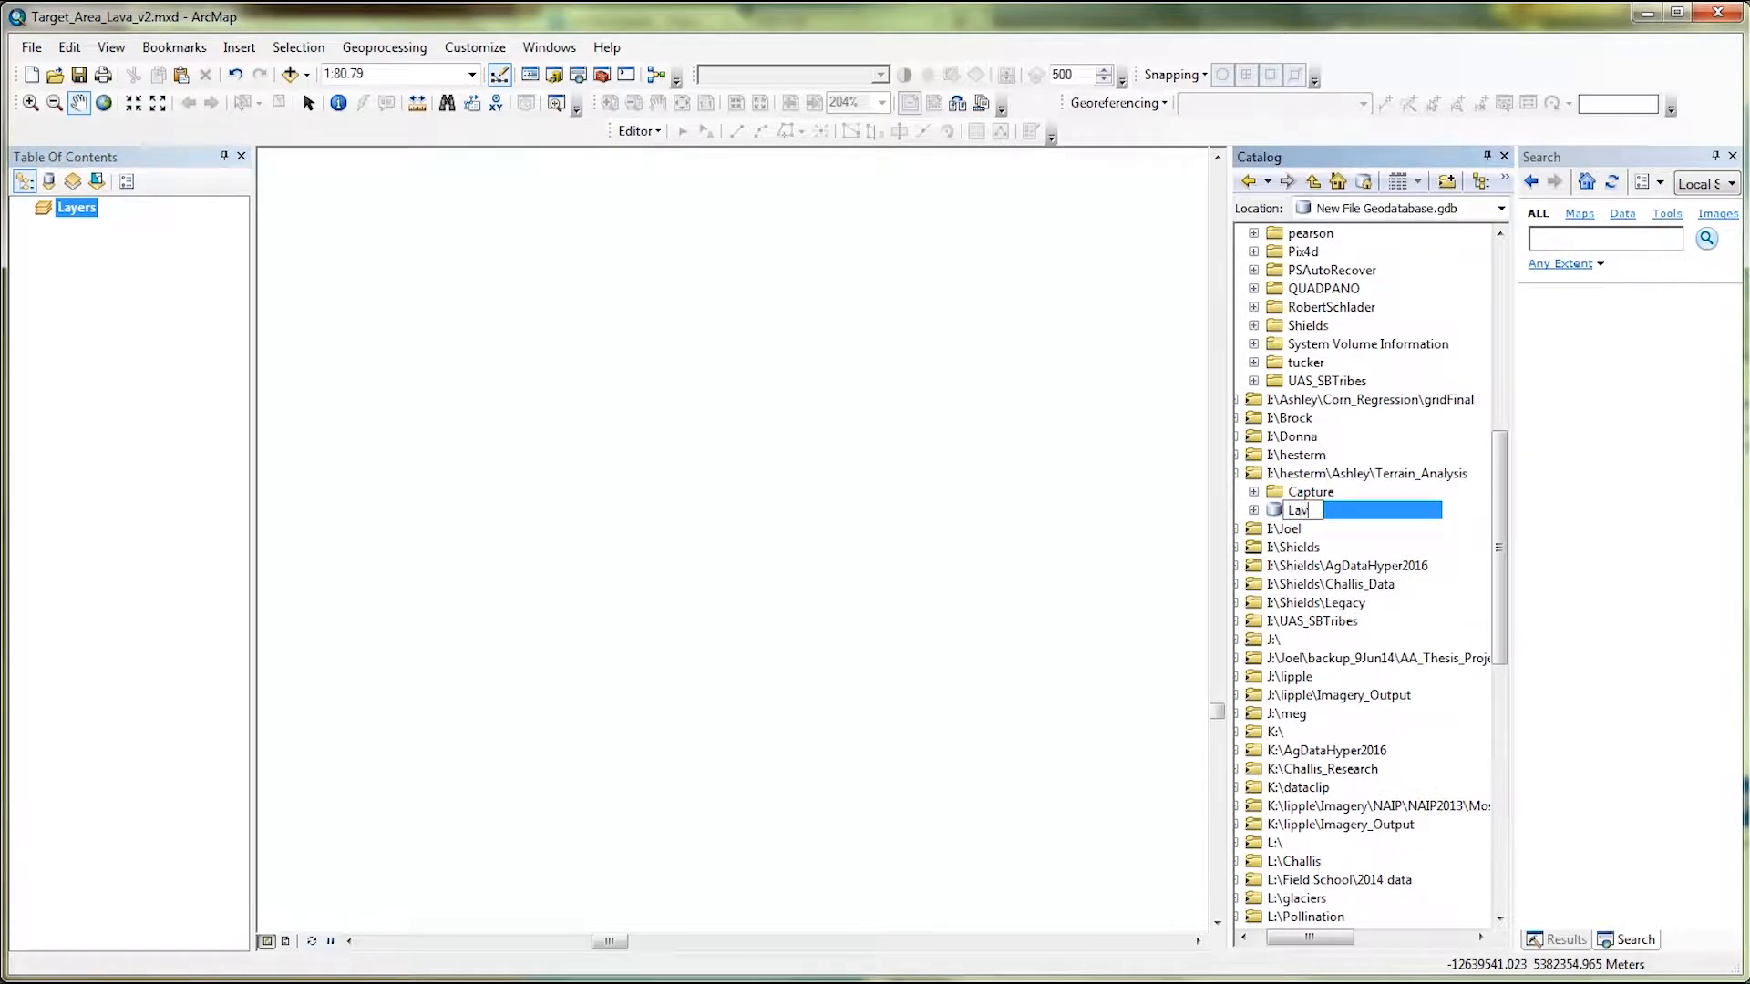
{"action": "type", "text": "a_Terrain_Analysis"}
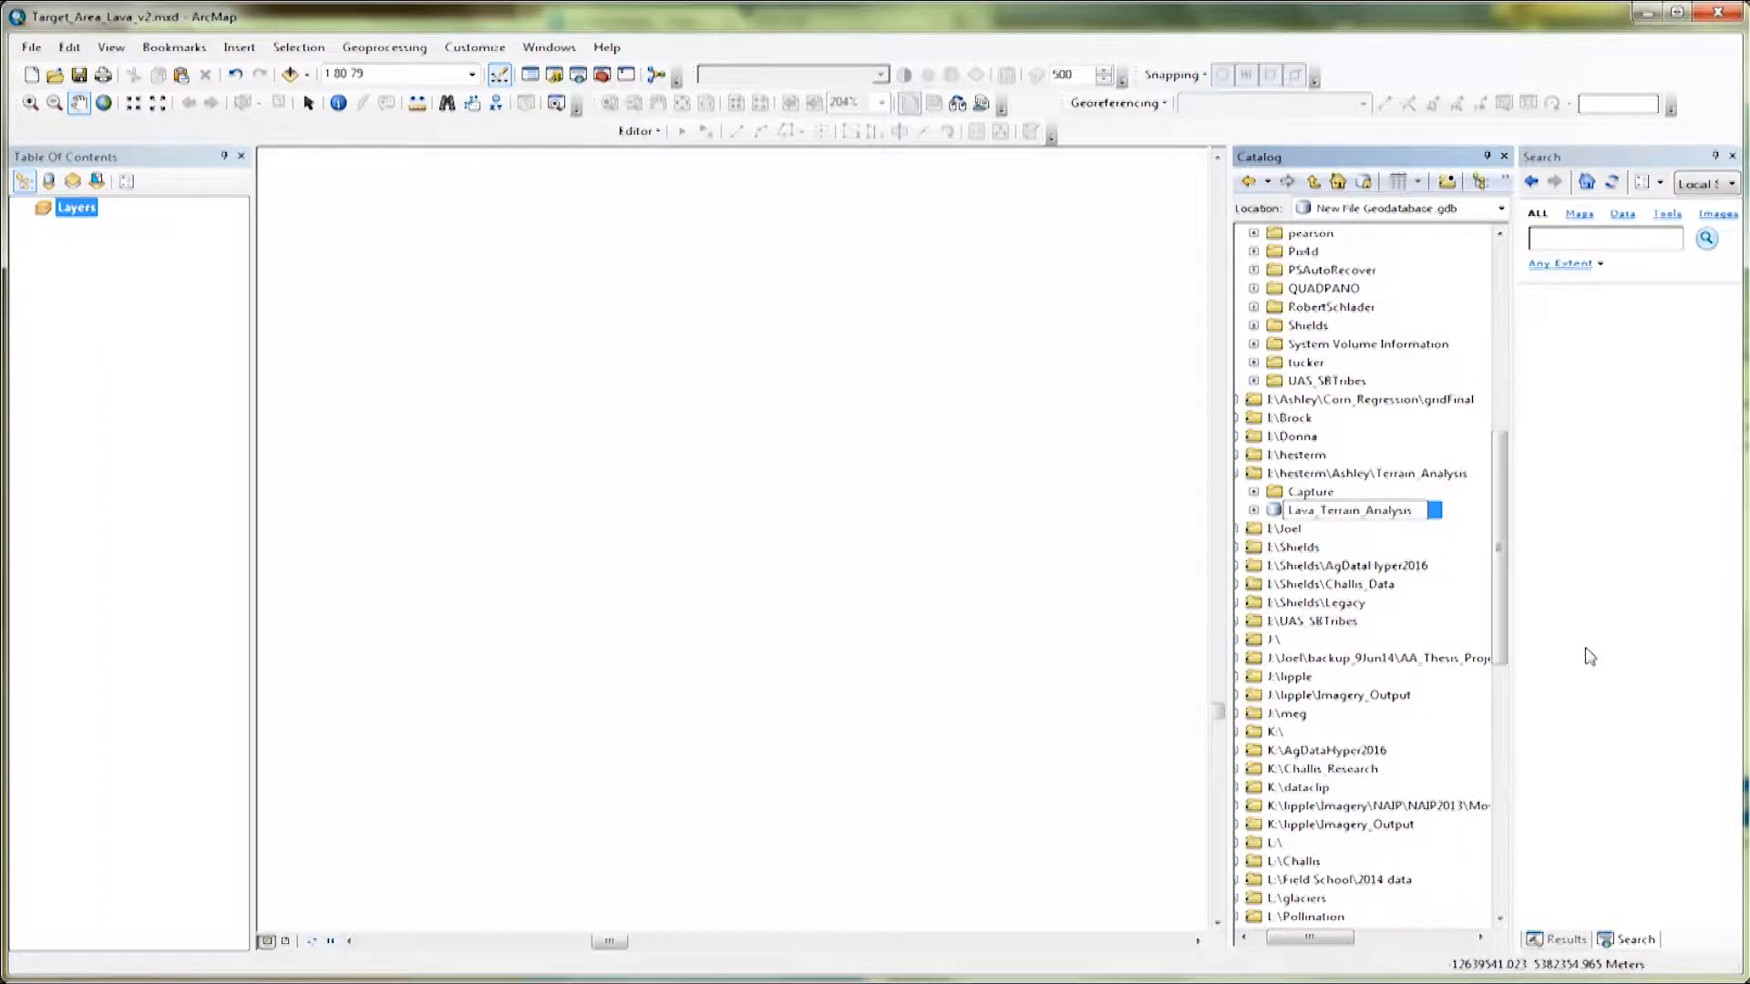
{"action": "key", "text": "Return"}
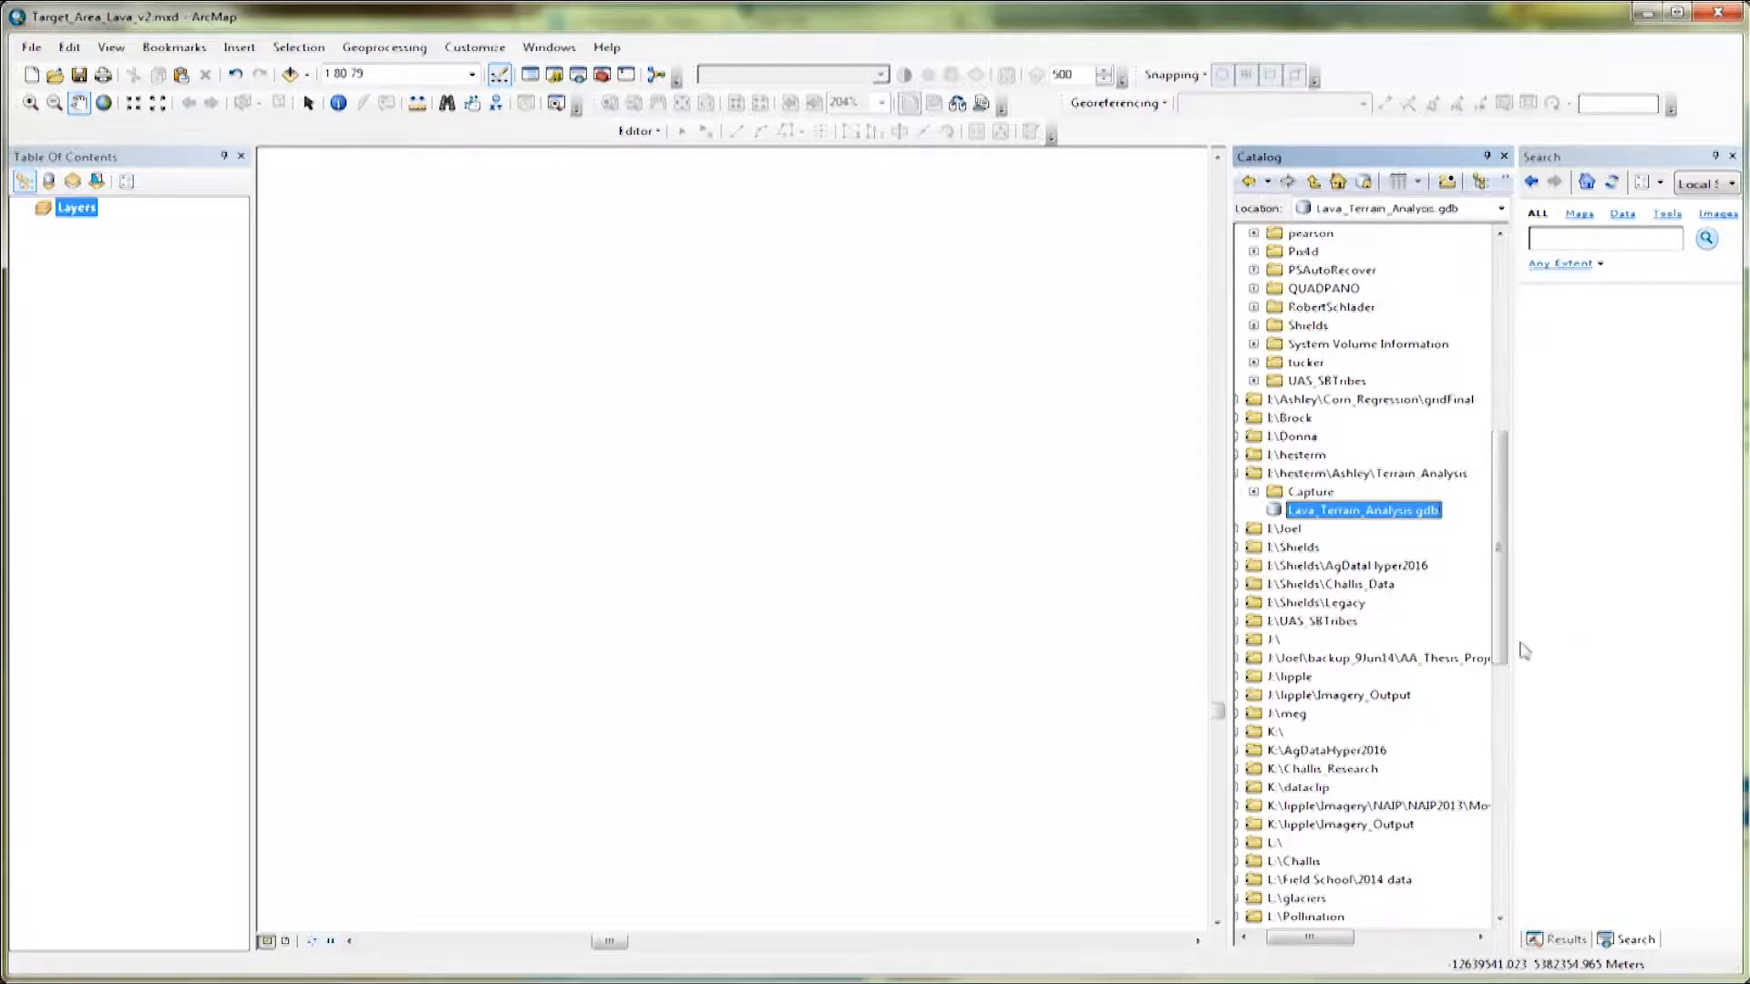
Add the raster NCrater_DSM.tif from the I:\hesterm\Craters folder to the map.
{"action": "left_click", "coordinate": [290, 73]}
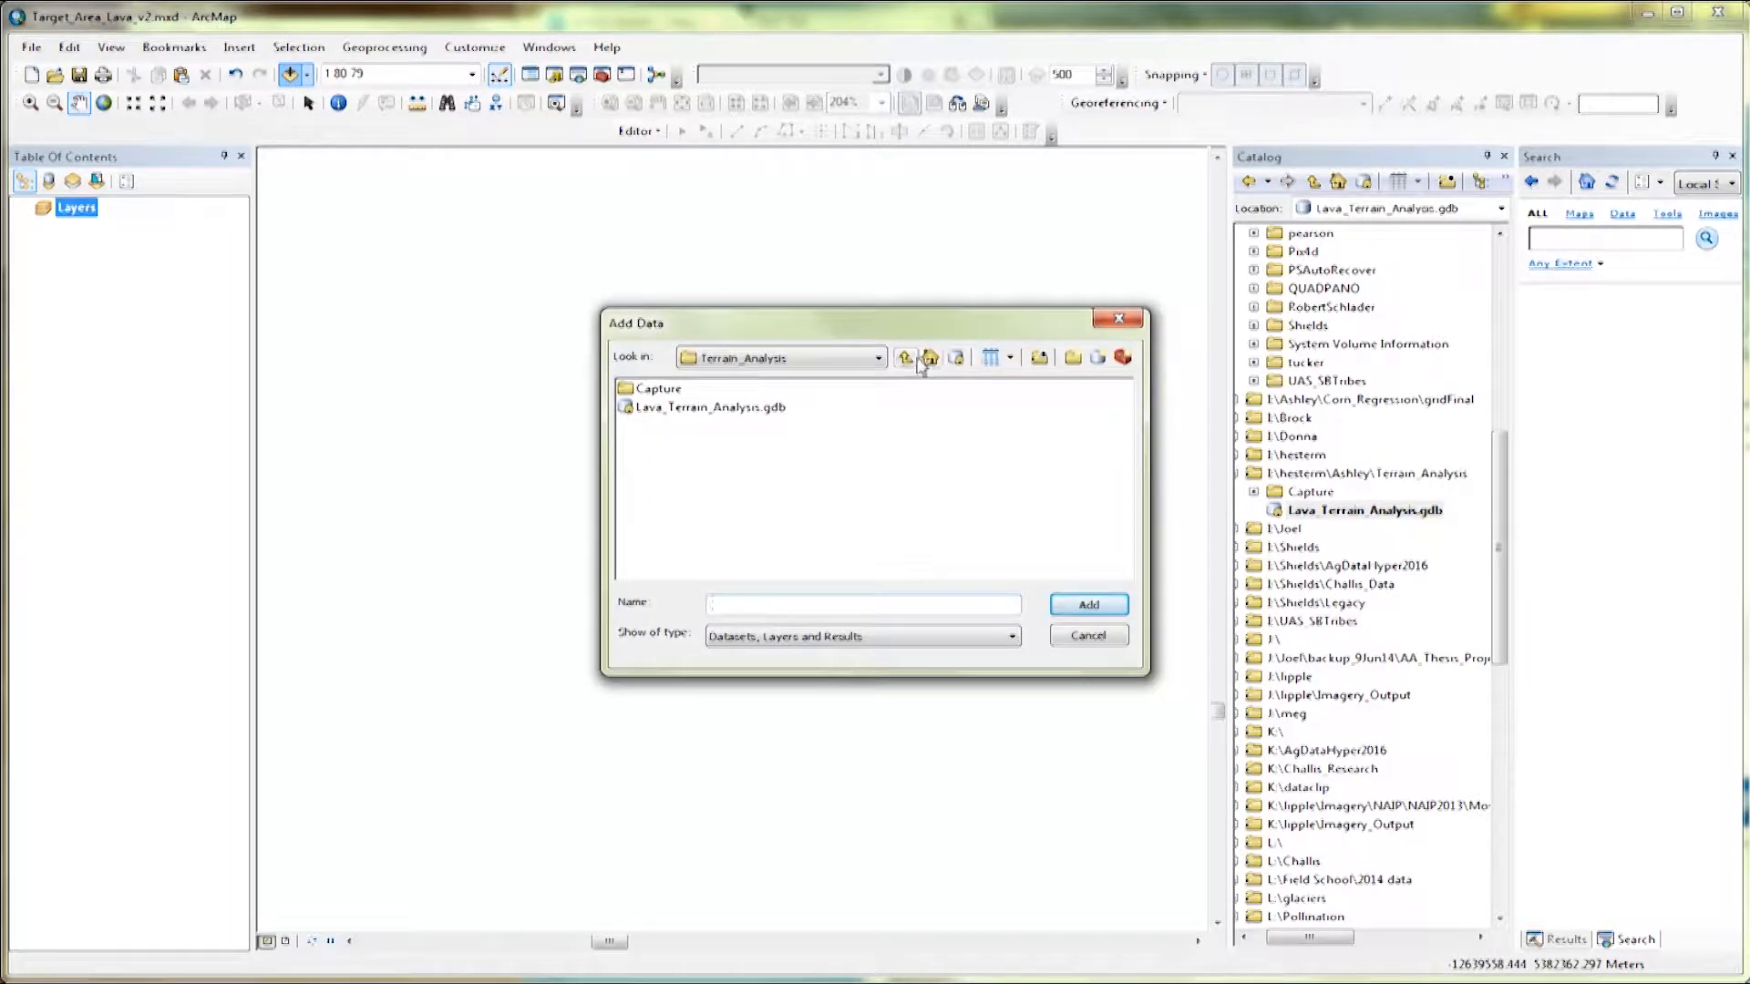
{"action": "left_click", "coordinate": [914, 360]}
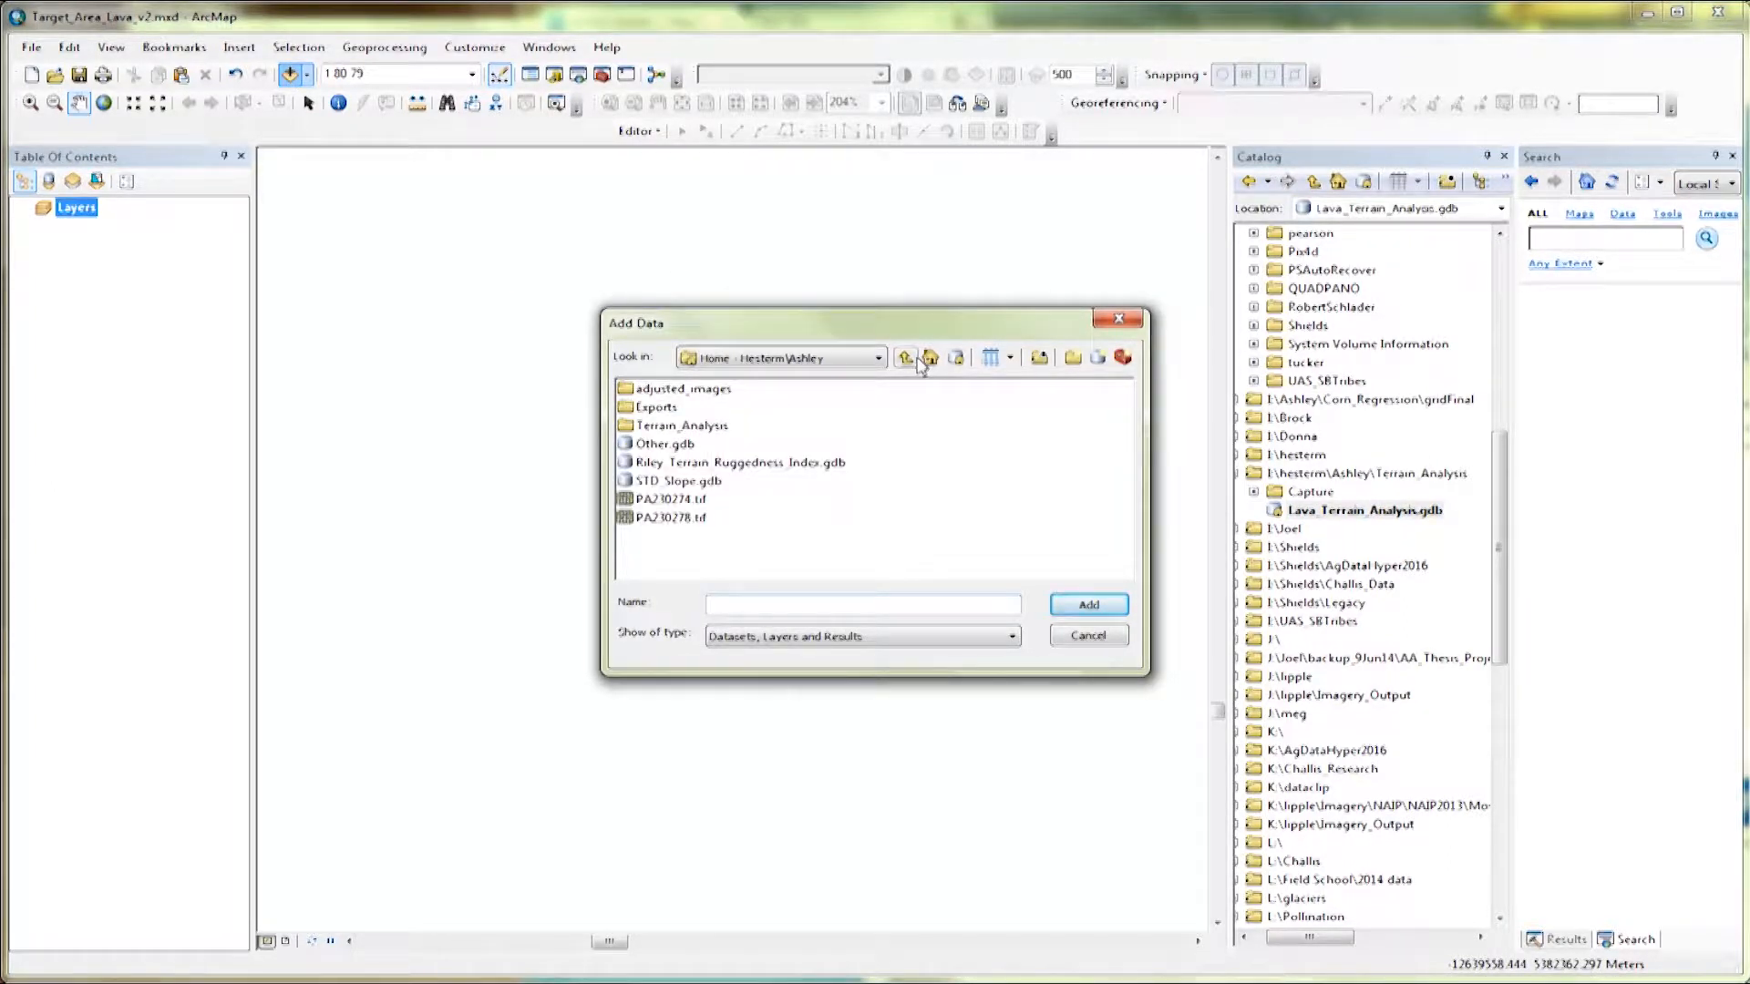
{"action": "left_click", "coordinate": [915, 360]}
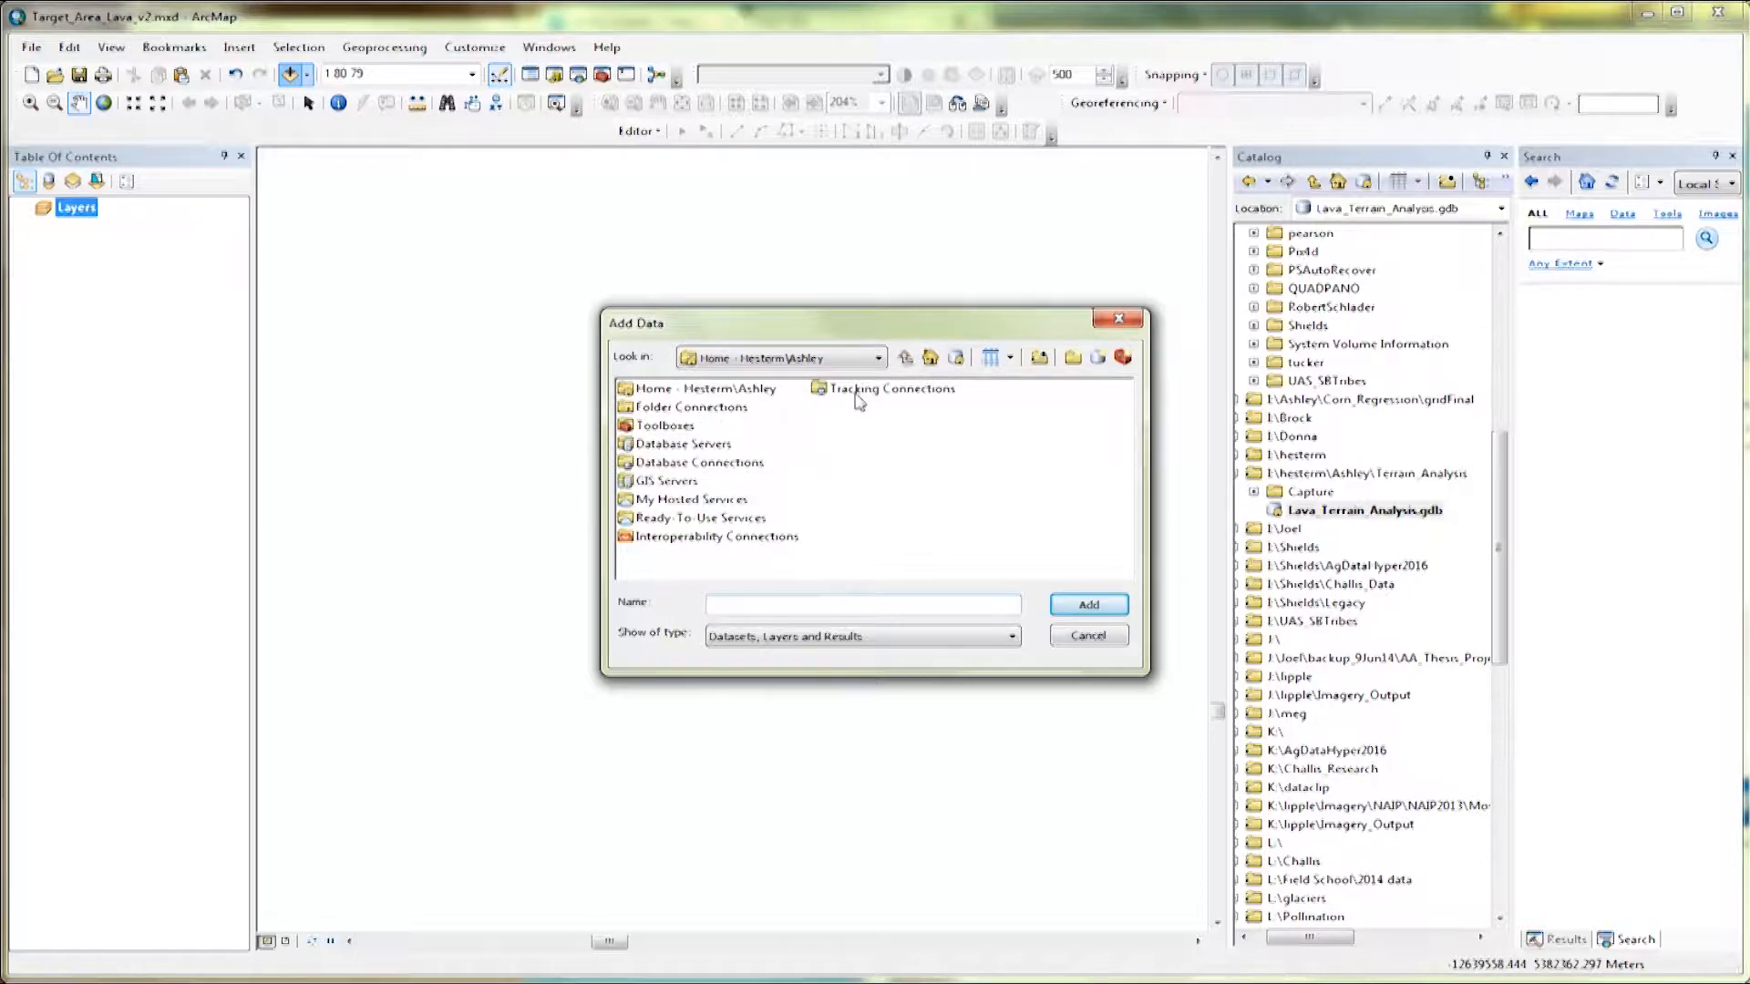
{"action": "left_click", "coordinate": [877, 359]}
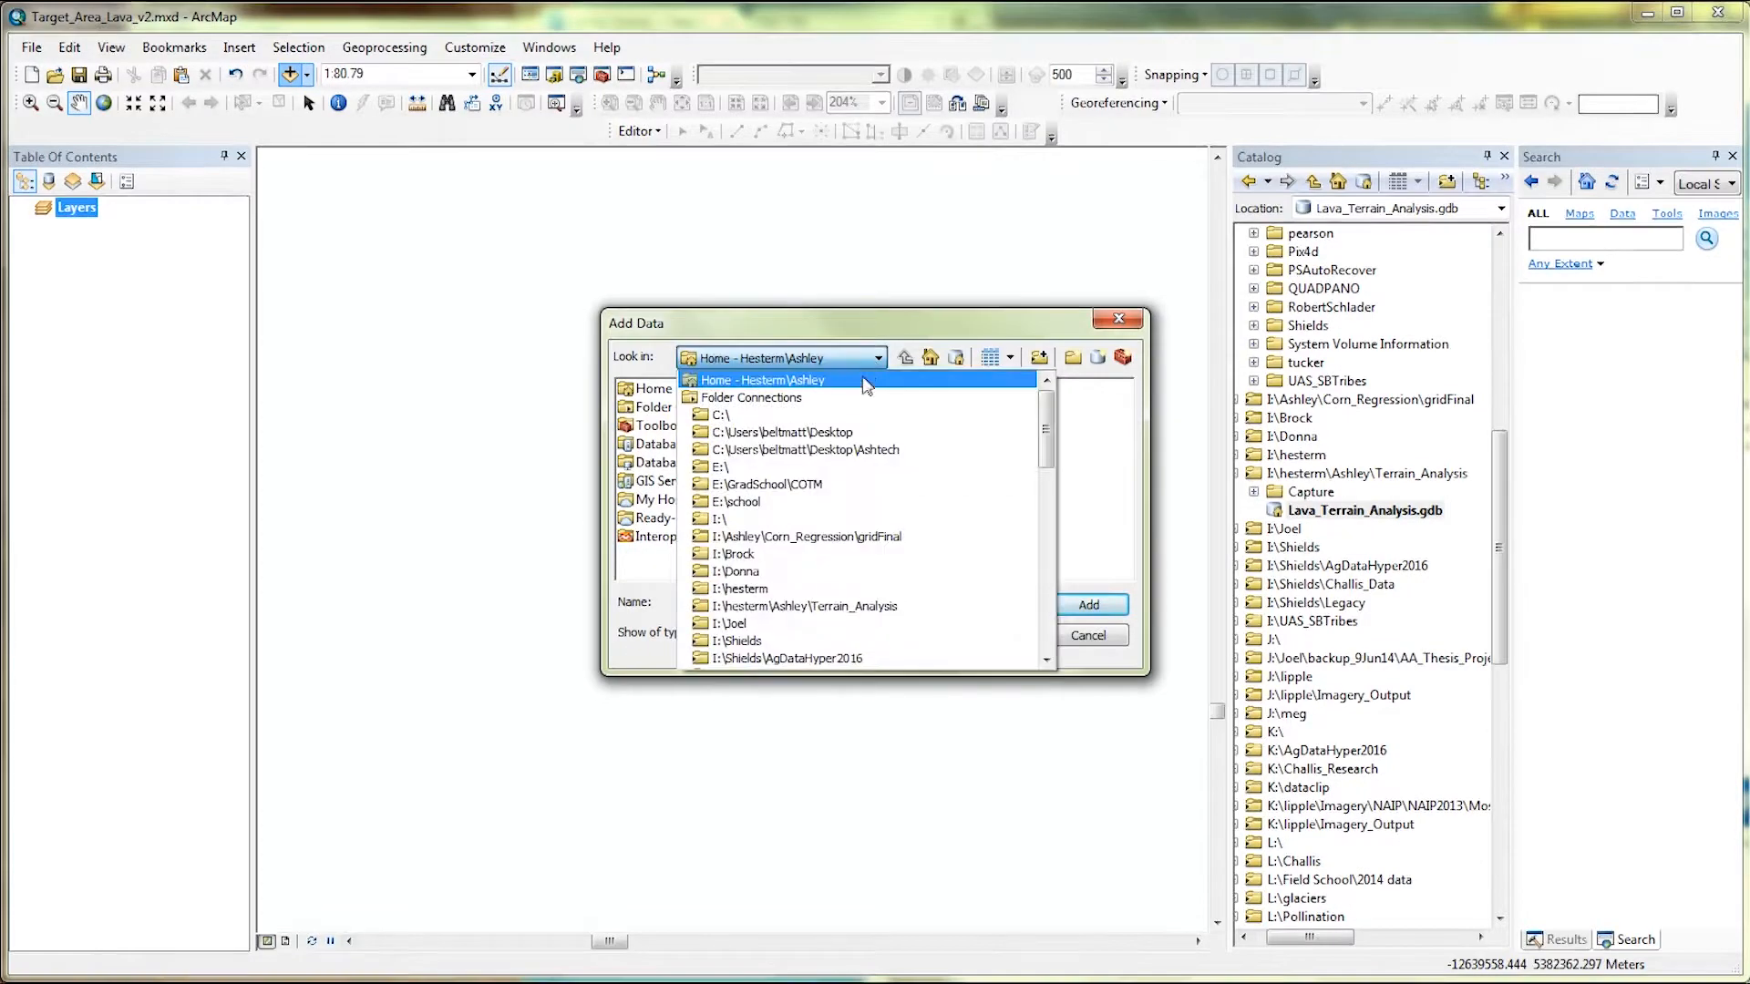
{"action": "left_click", "coordinate": [845, 587]}
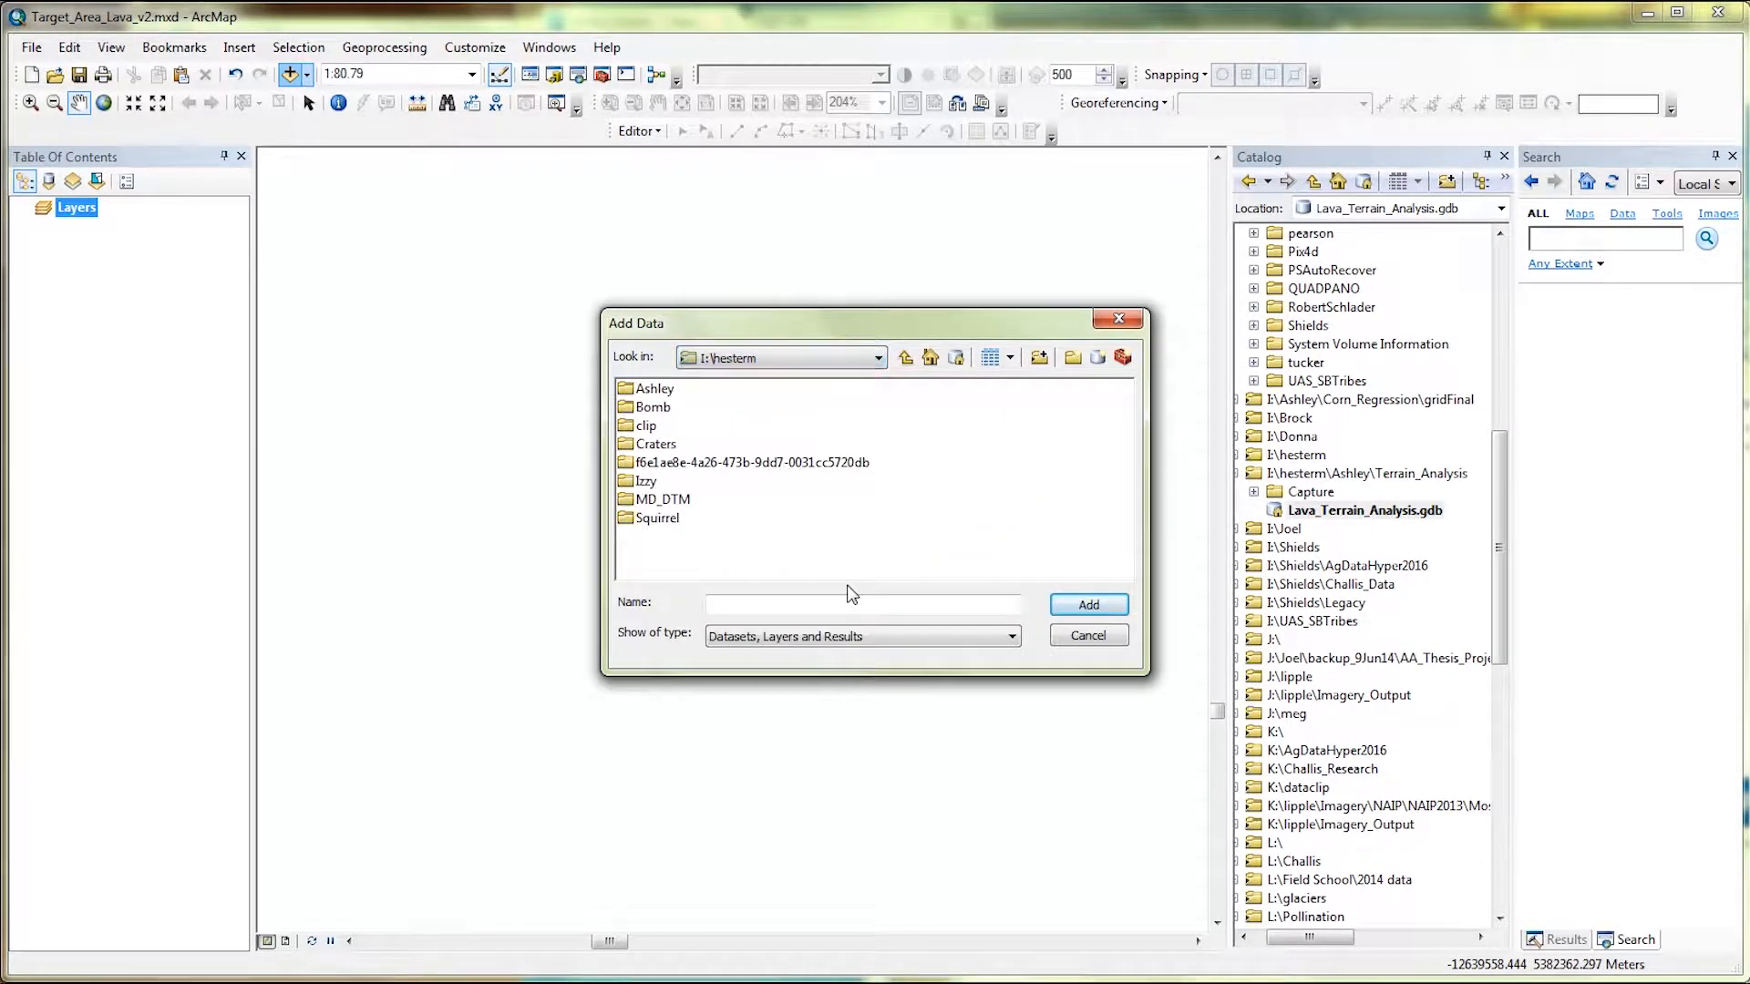
{"action": "double_click", "coordinate": [651, 444]}
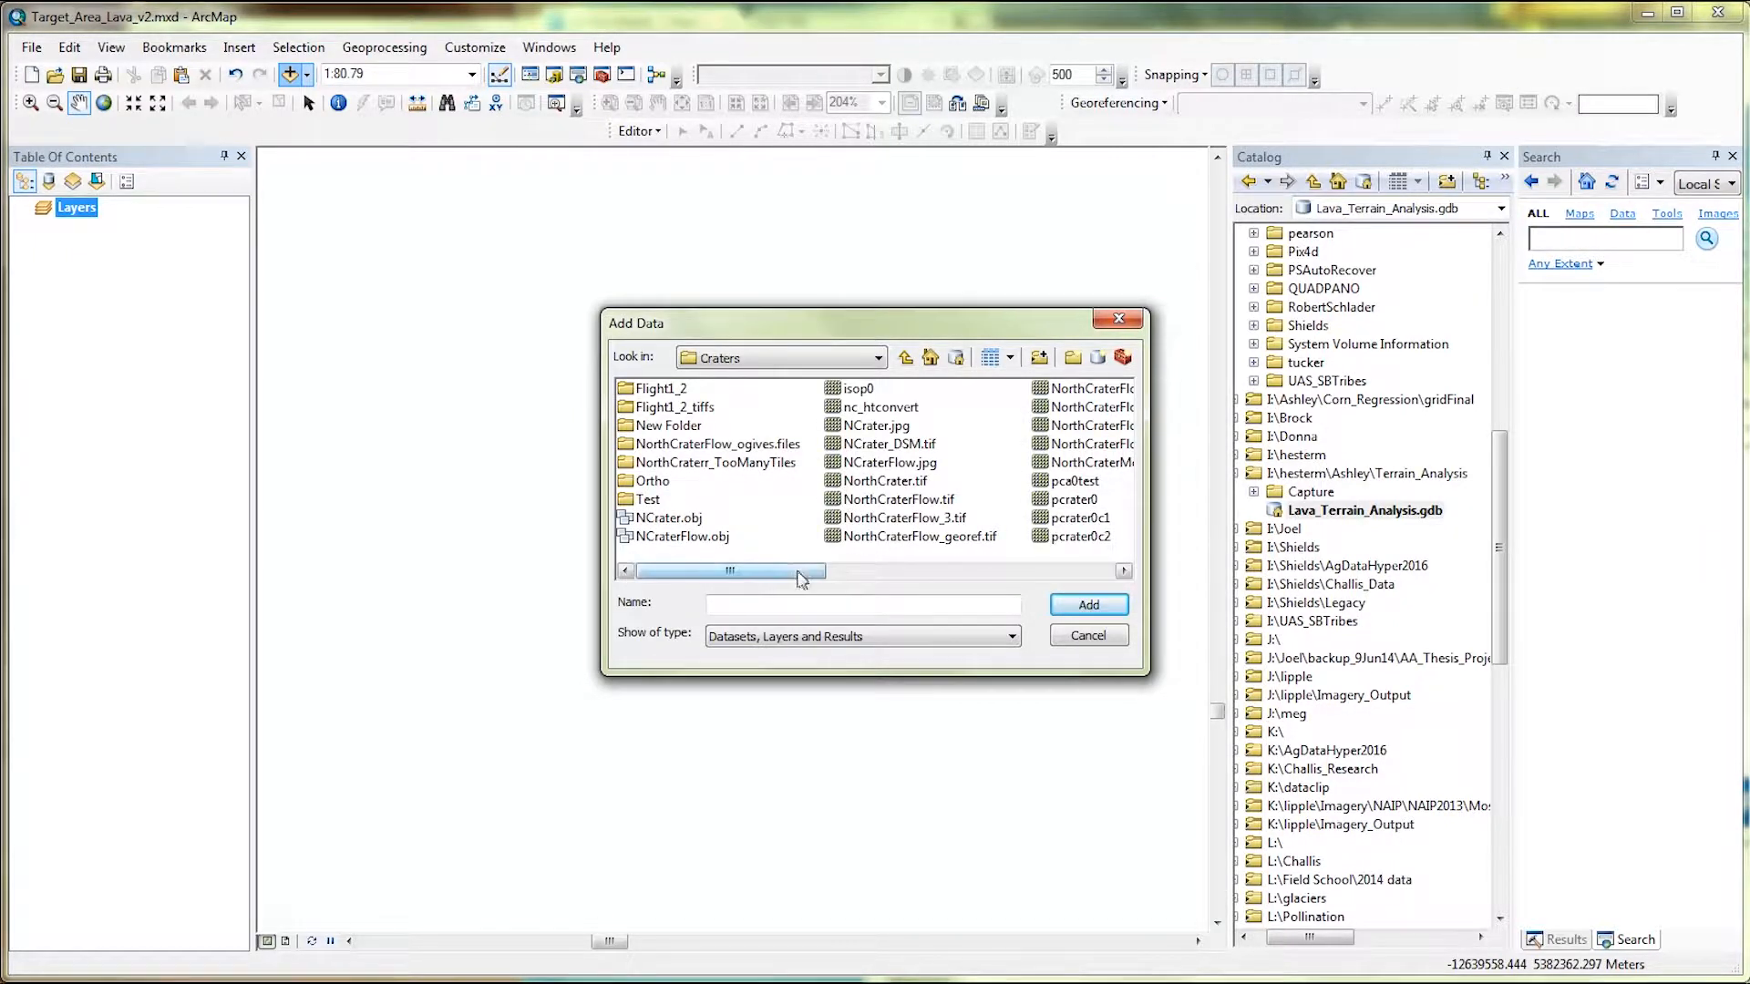
{"action": "left_click", "coordinate": [889, 445]}
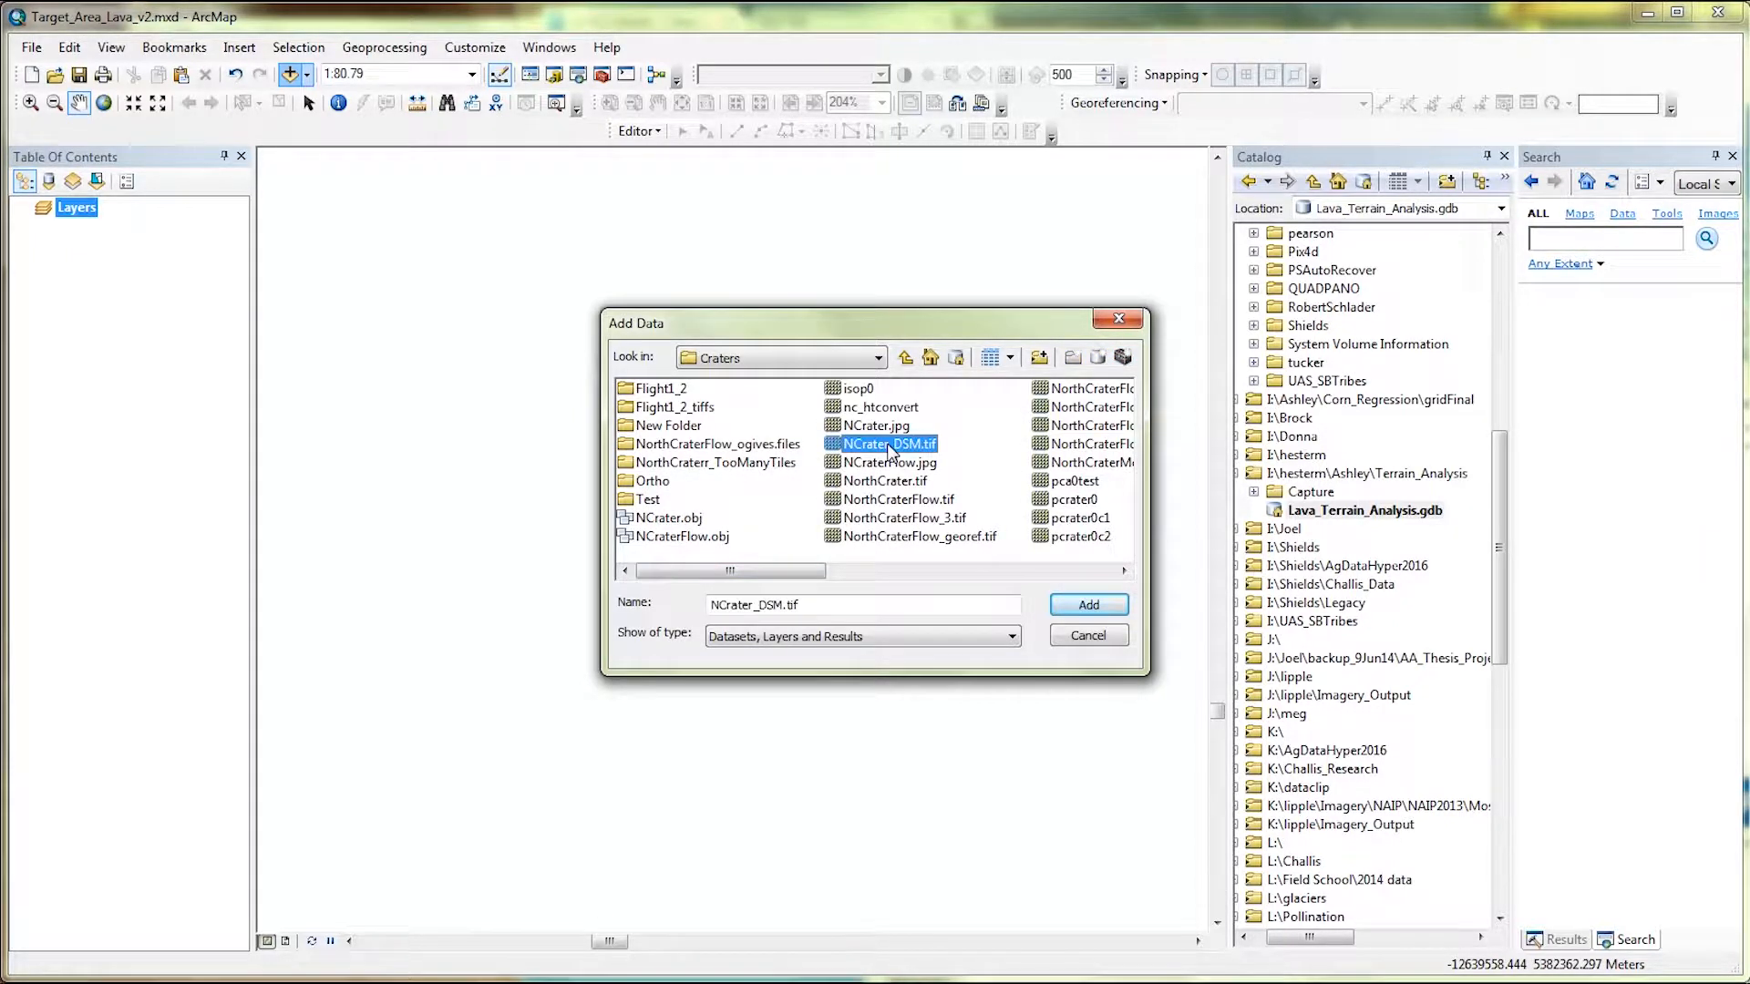
{"action": "left_click", "coordinate": [1098, 606]}
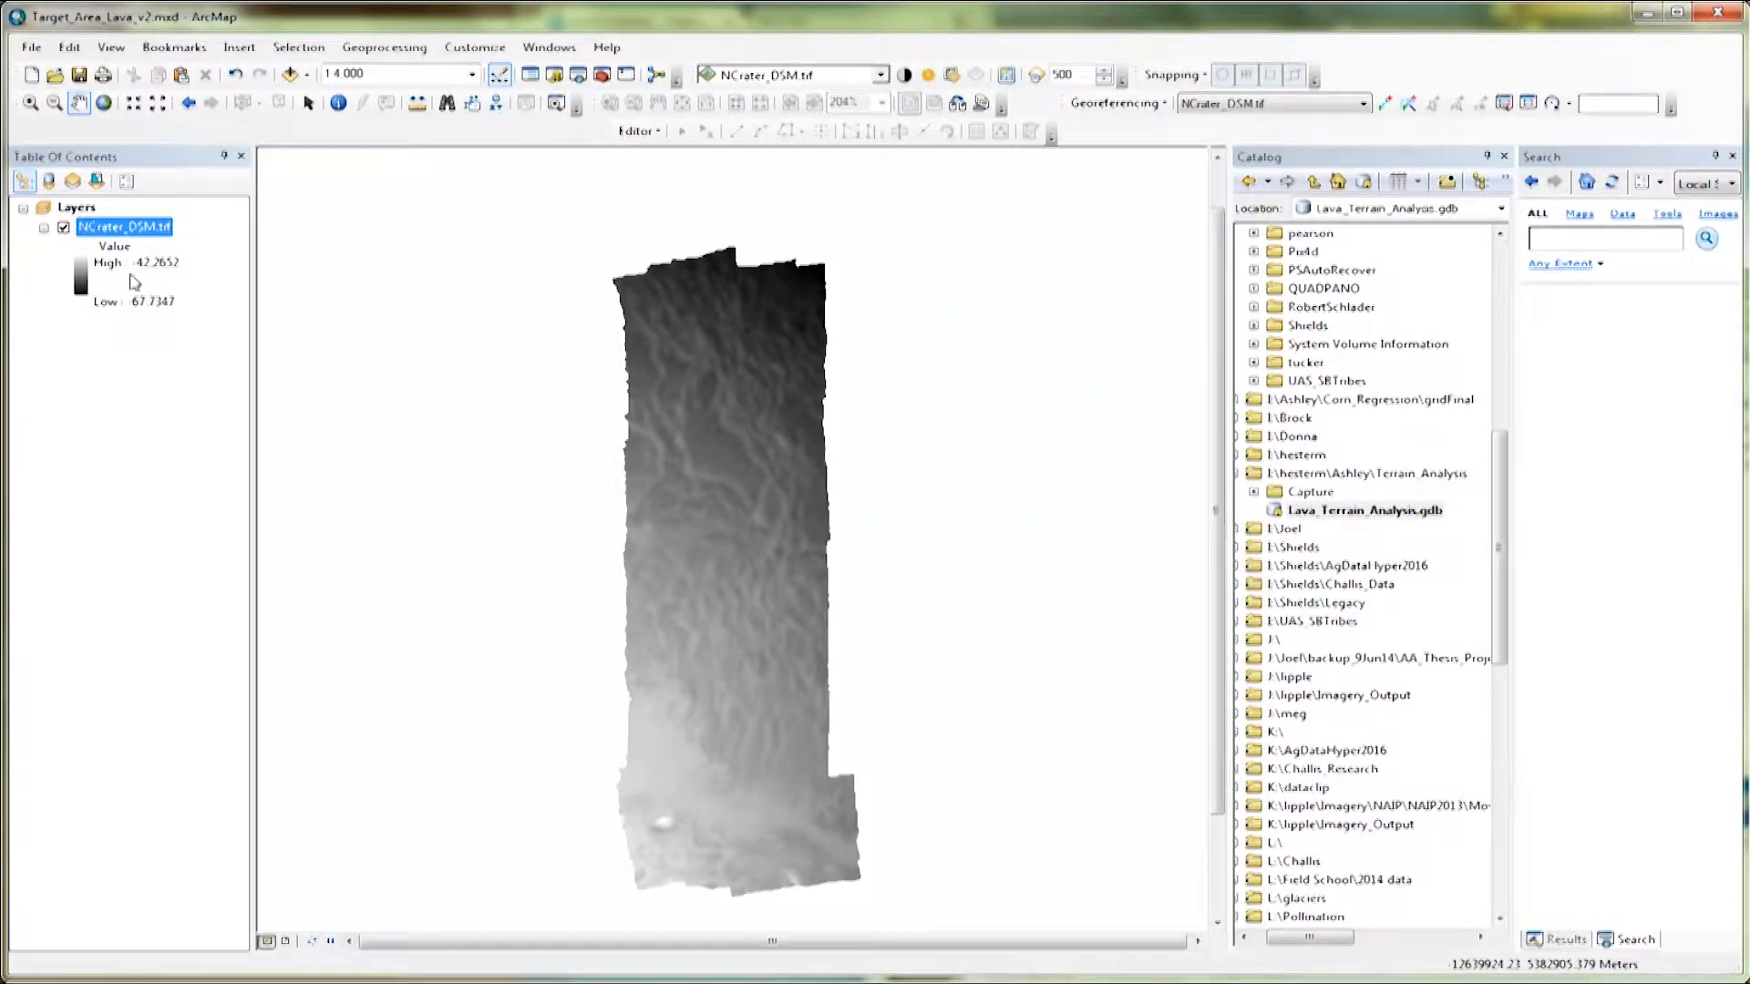
Change the NCrater_DSM.tif layer's color ramp to the rainbow ramp, inverted.
{"action": "left_click", "coordinate": [81, 279]}
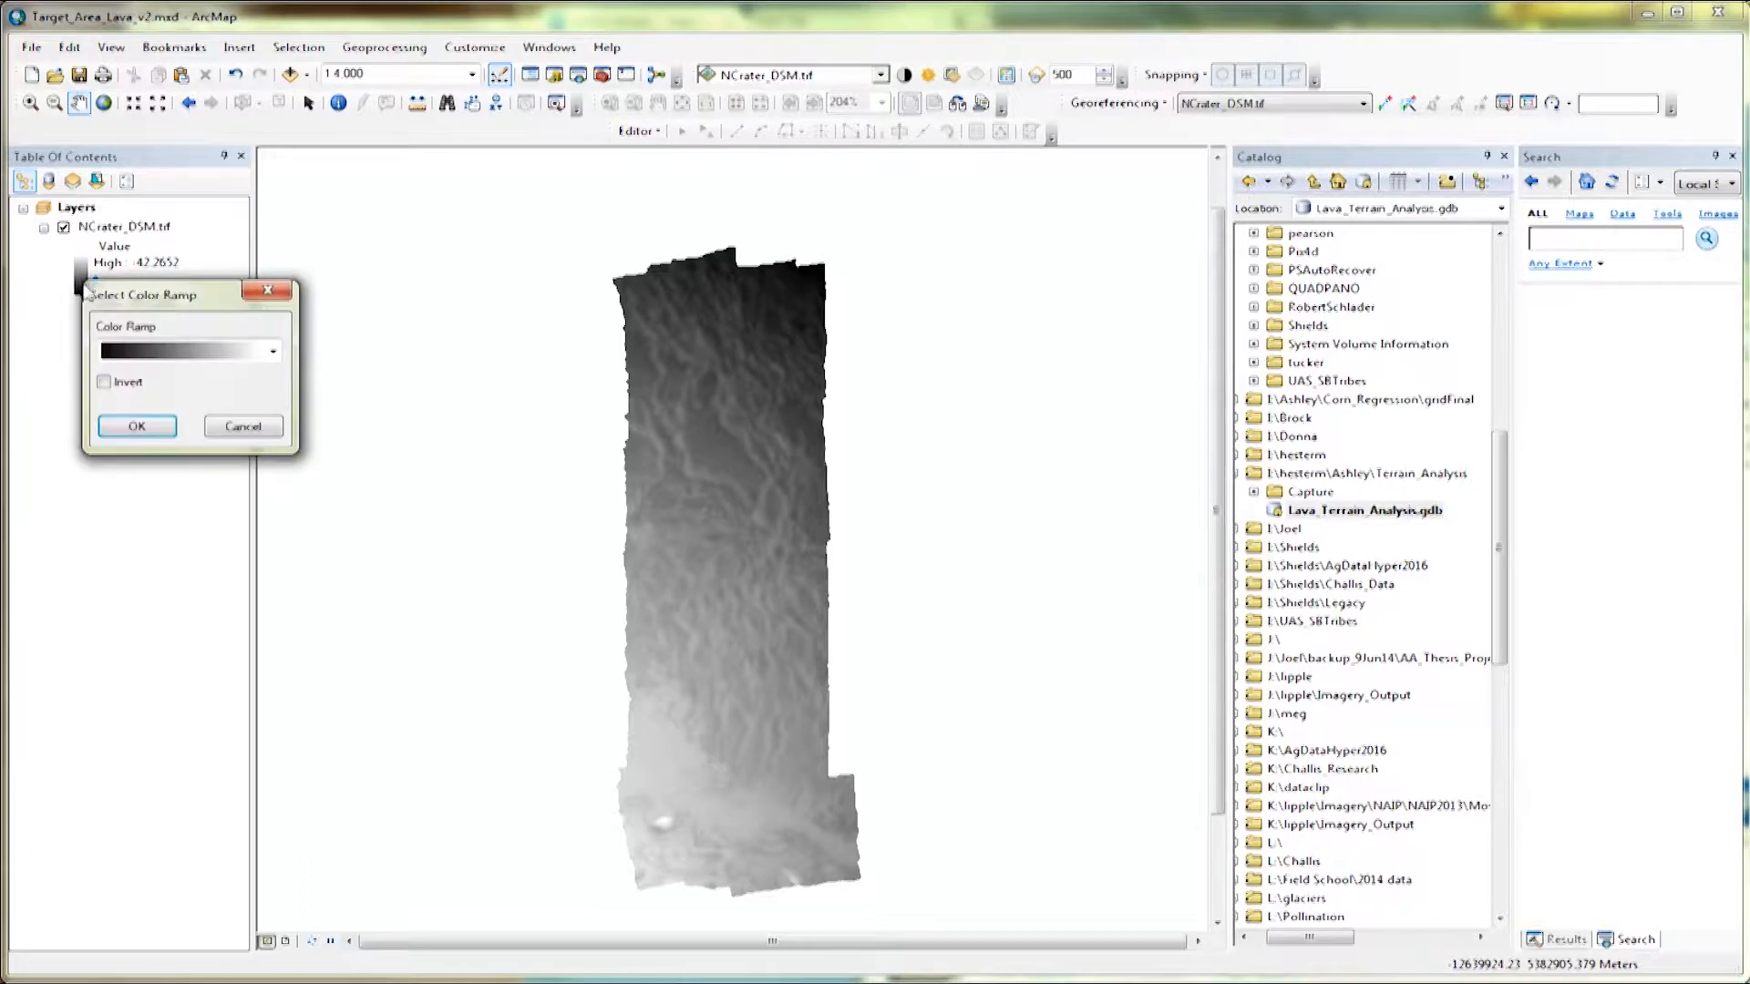
{"action": "left_click", "coordinate": [164, 353]}
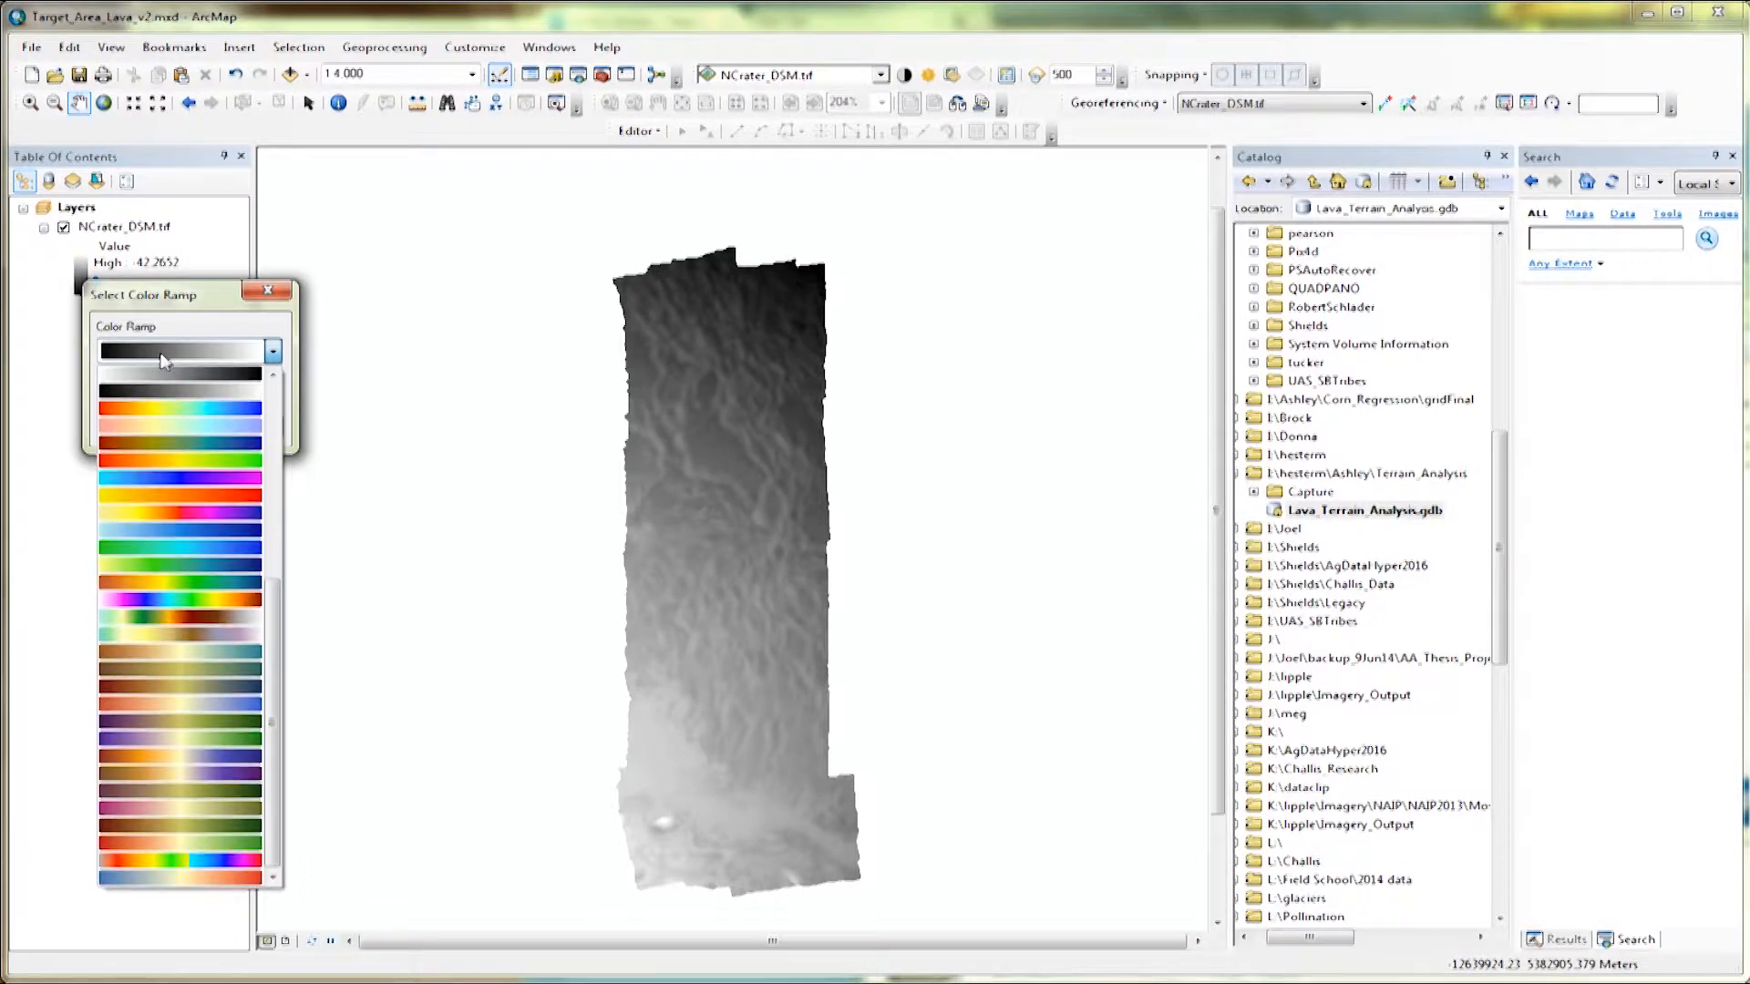
{"action": "left_click", "coordinate": [206, 416]}
{"action": "left_click", "coordinate": [129, 388]}
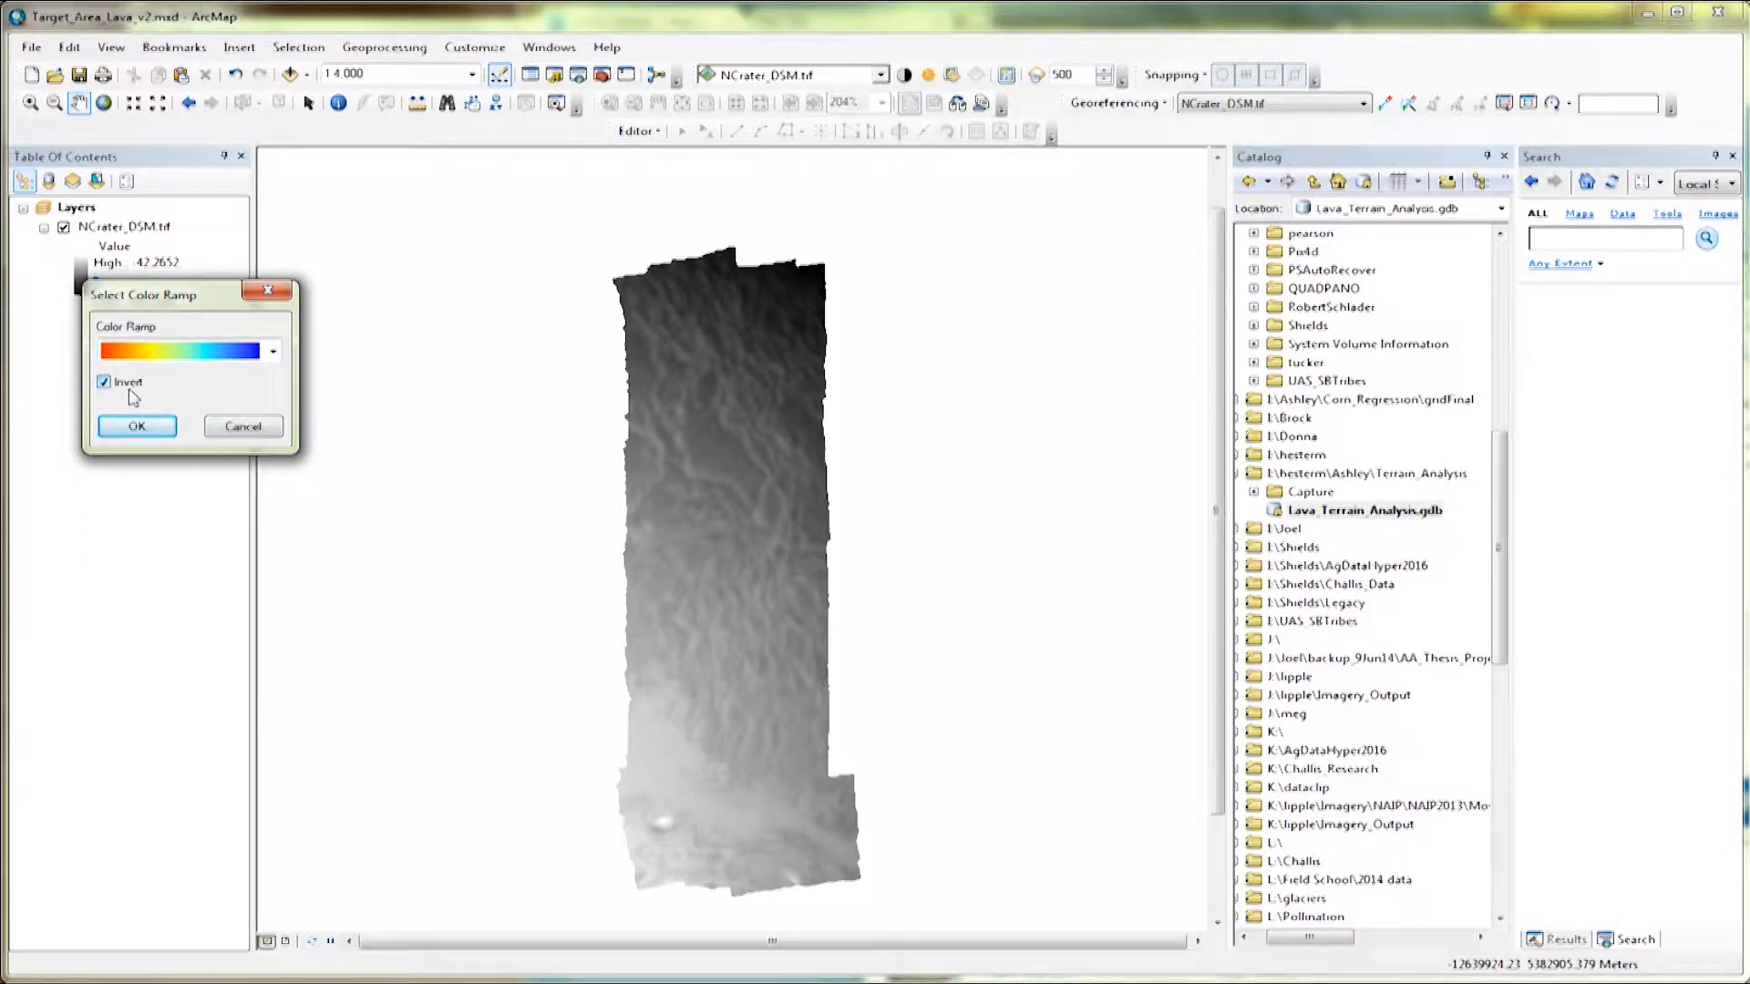
{"action": "left_click", "coordinate": [137, 427]}
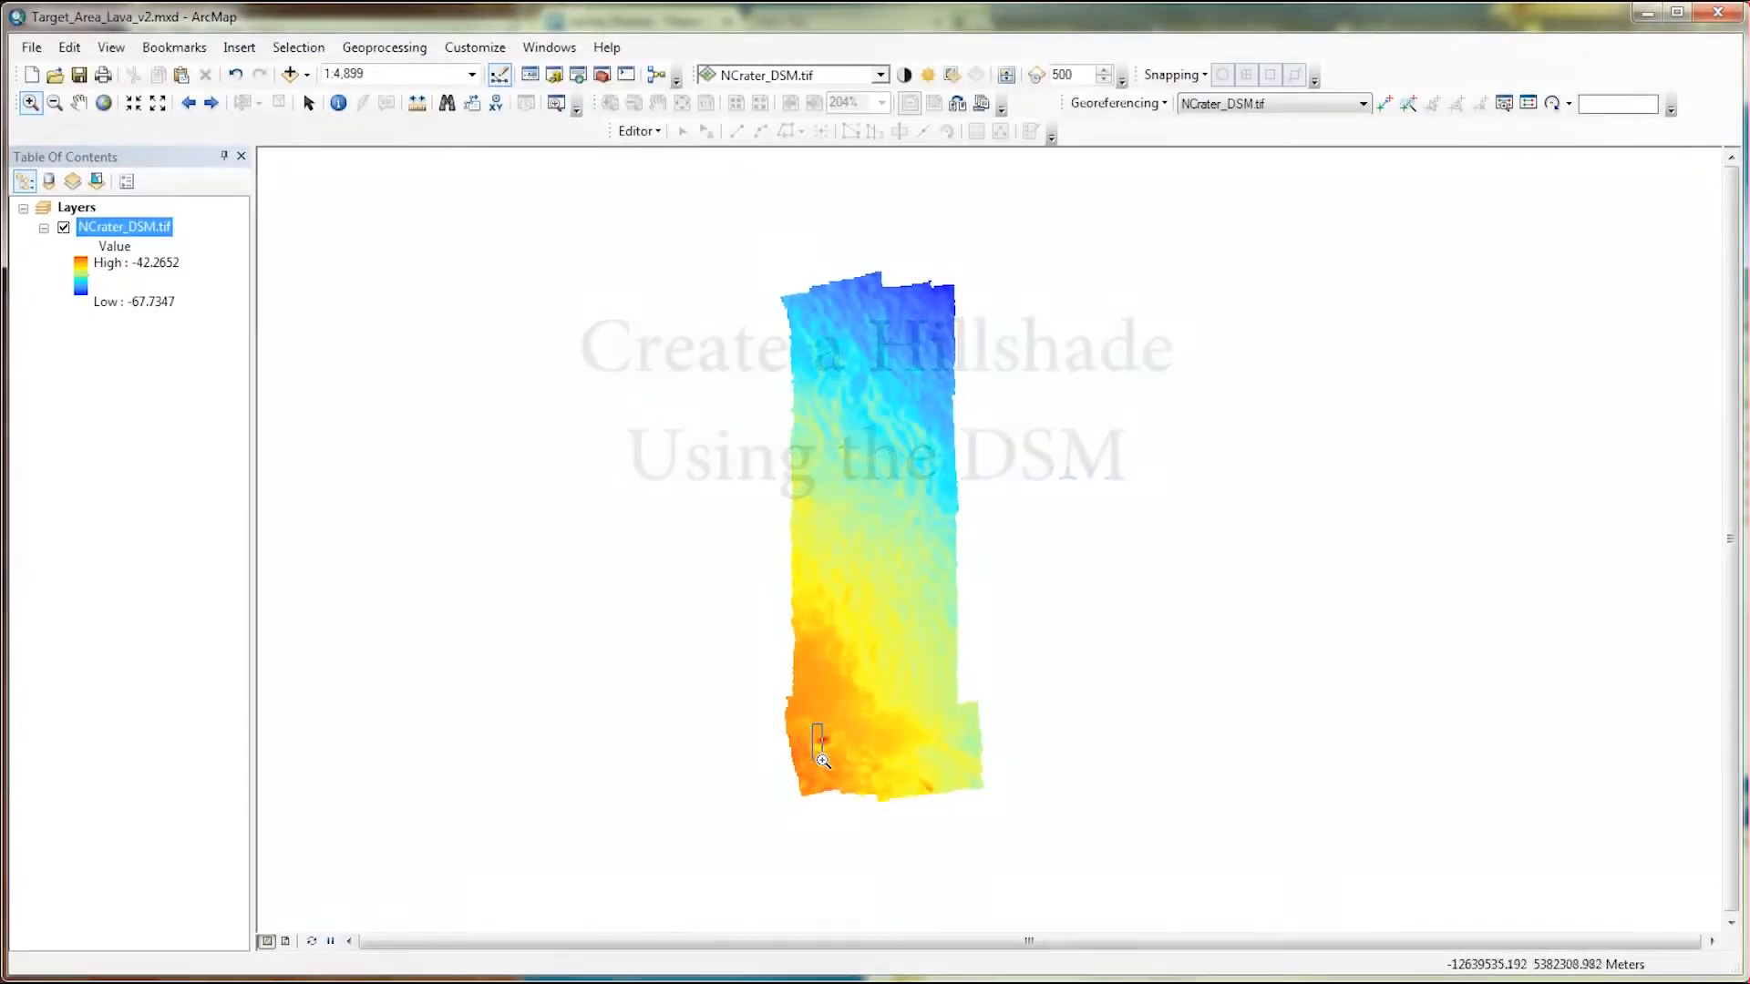
Zoom into the crater area and open the Spatial Analyst Hillshade tool by searching for hillshade.
{"action": "left_click_drag", "start_coordinate": [812, 724], "coordinate": [847, 765]}
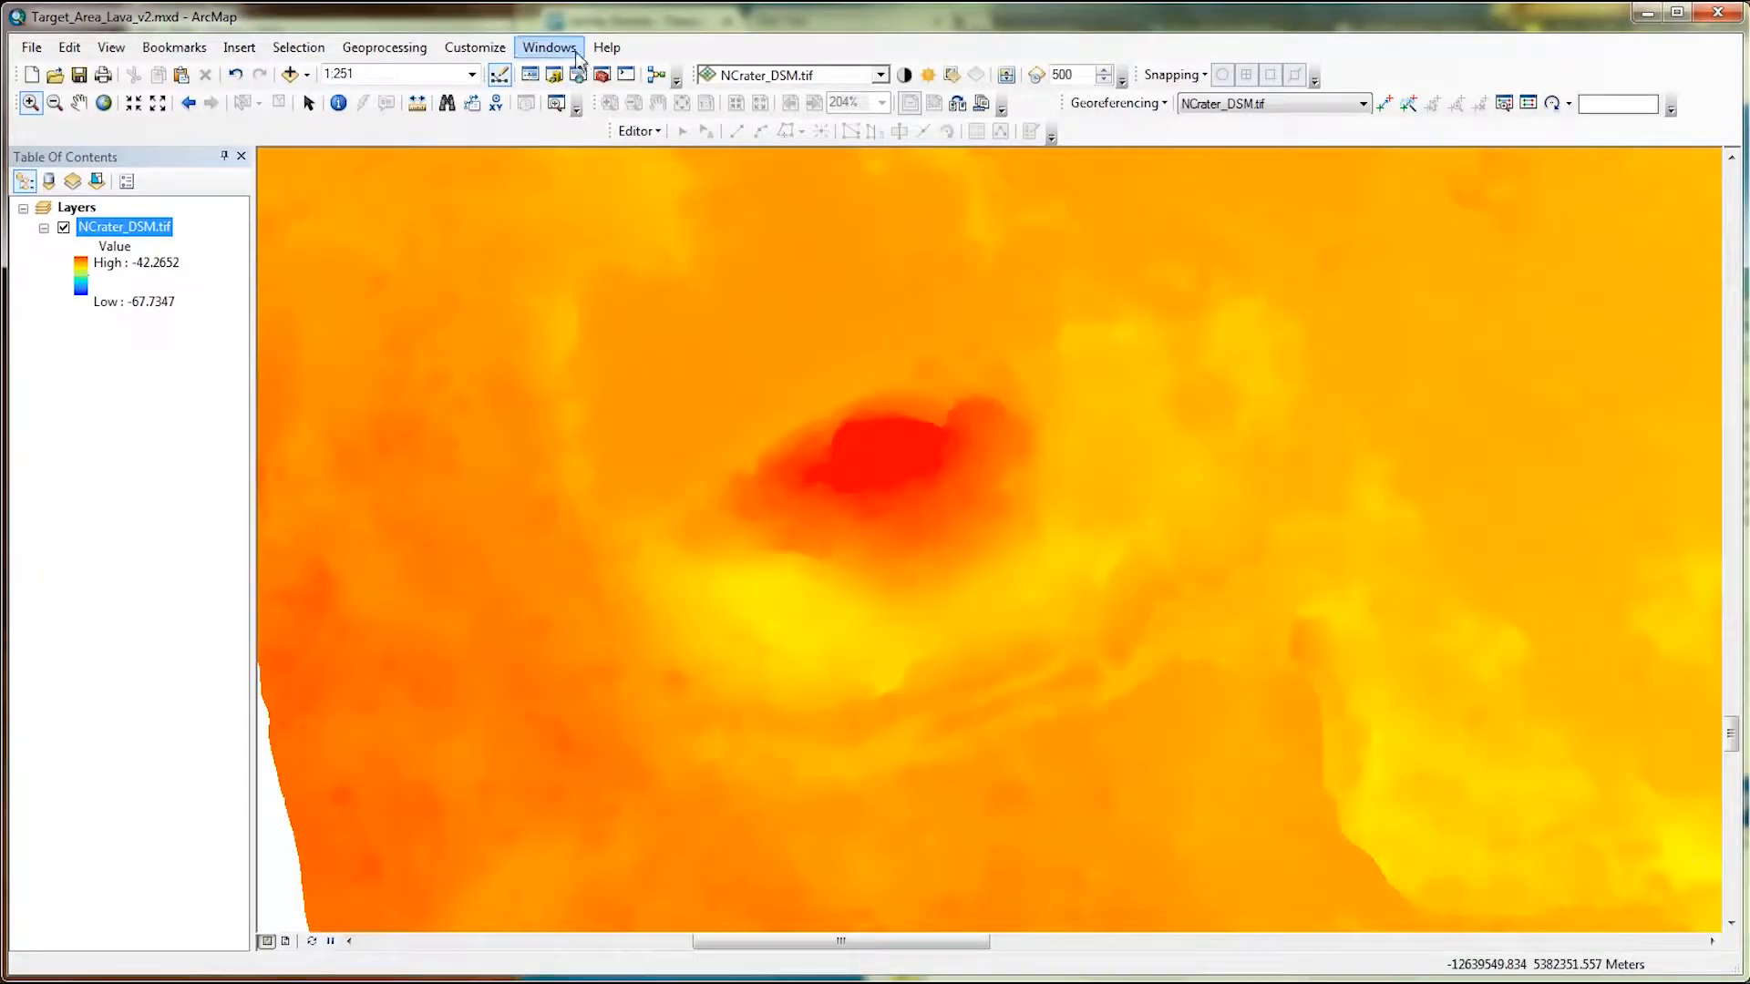
{"action": "left_click", "coordinate": [579, 76]}
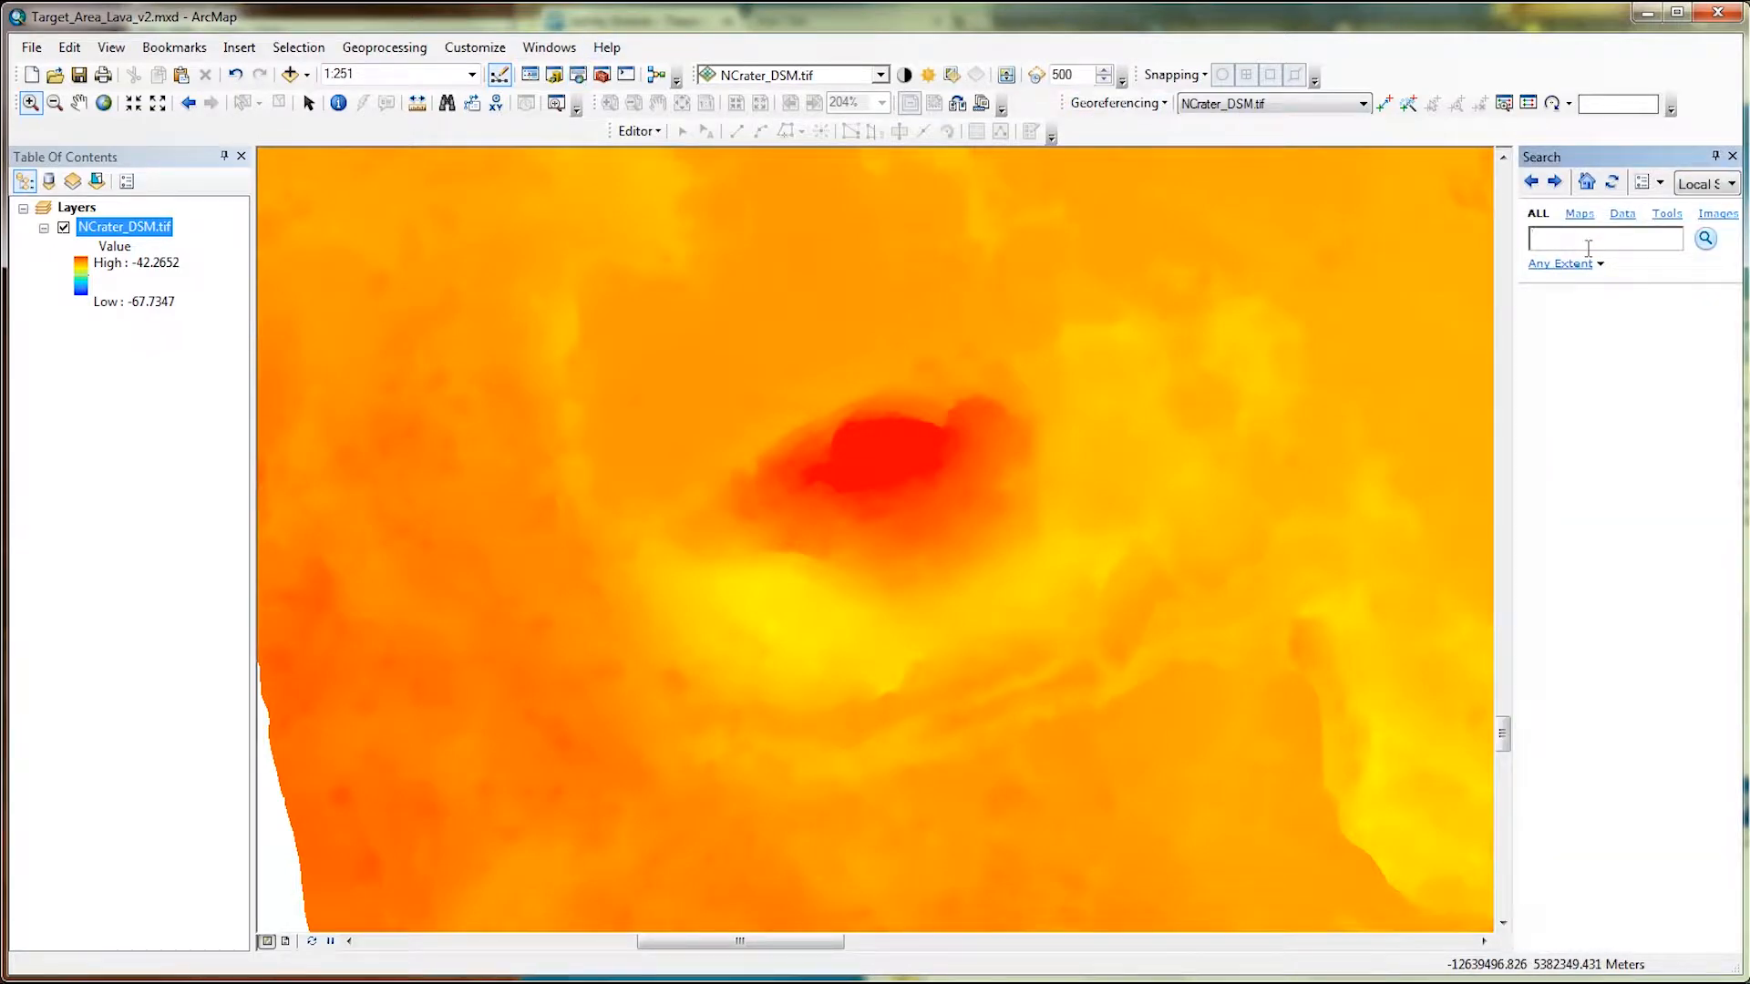
{"action": "type", "text": "hillshad"}
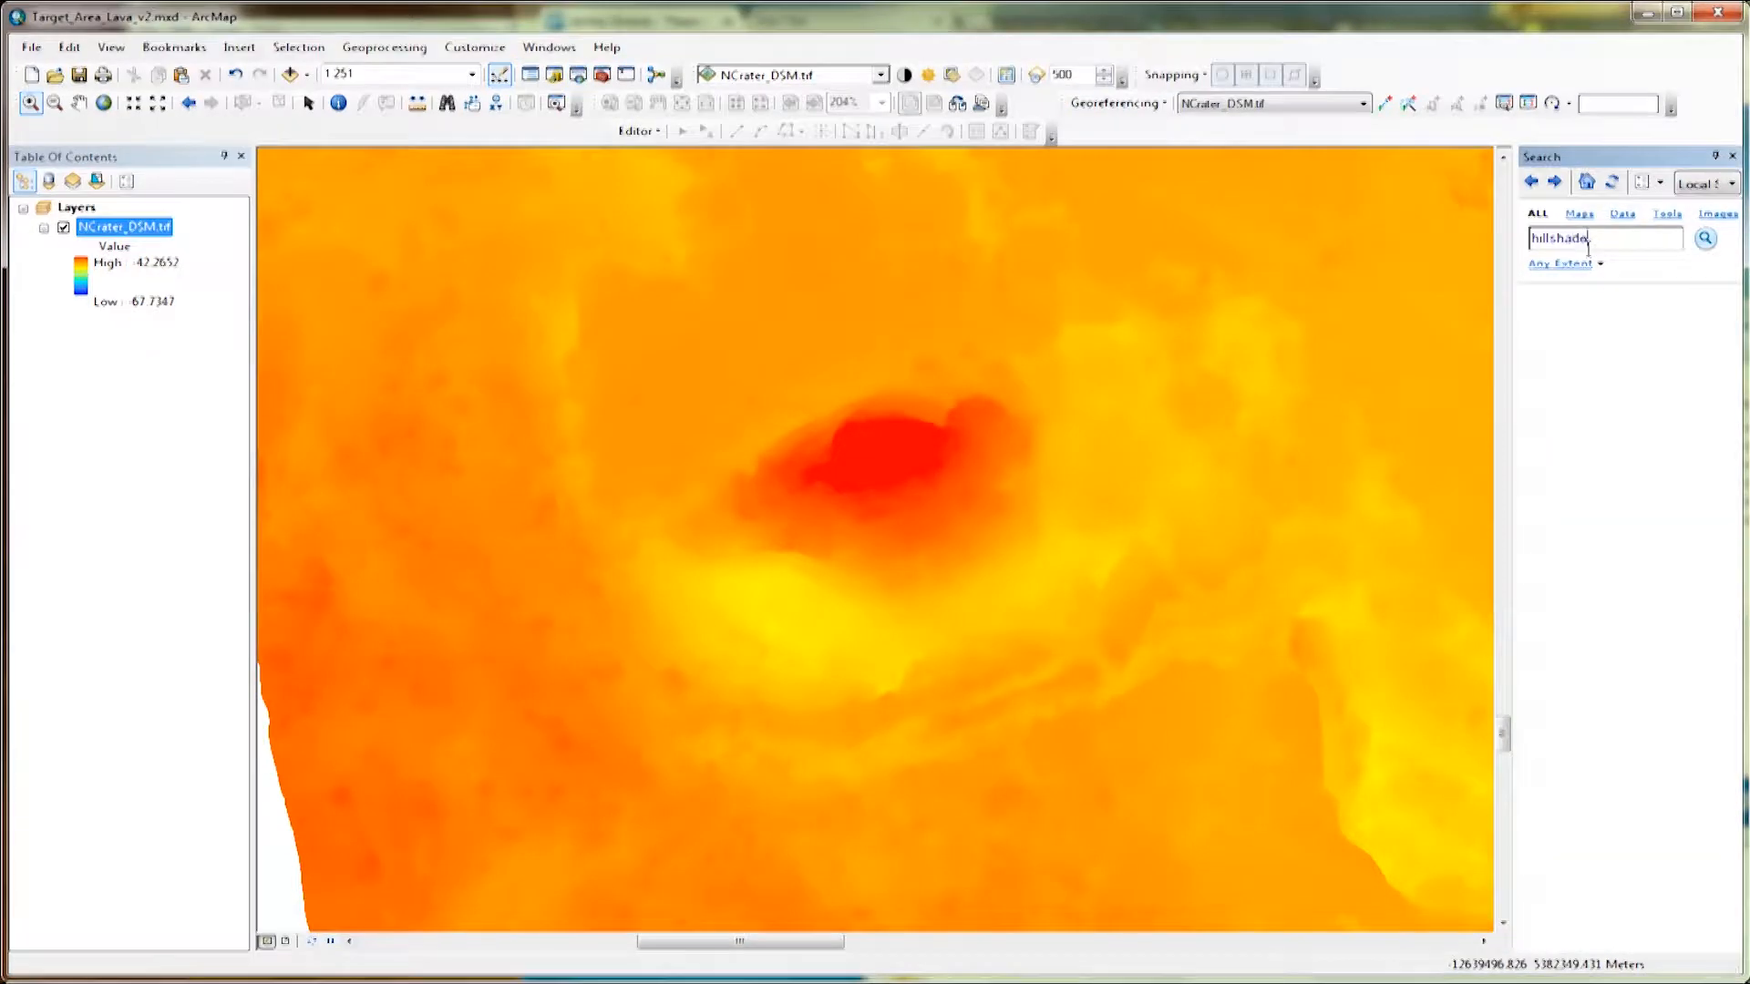
{"action": "type", "text": "e"}
{"action": "key", "text": "Return"}
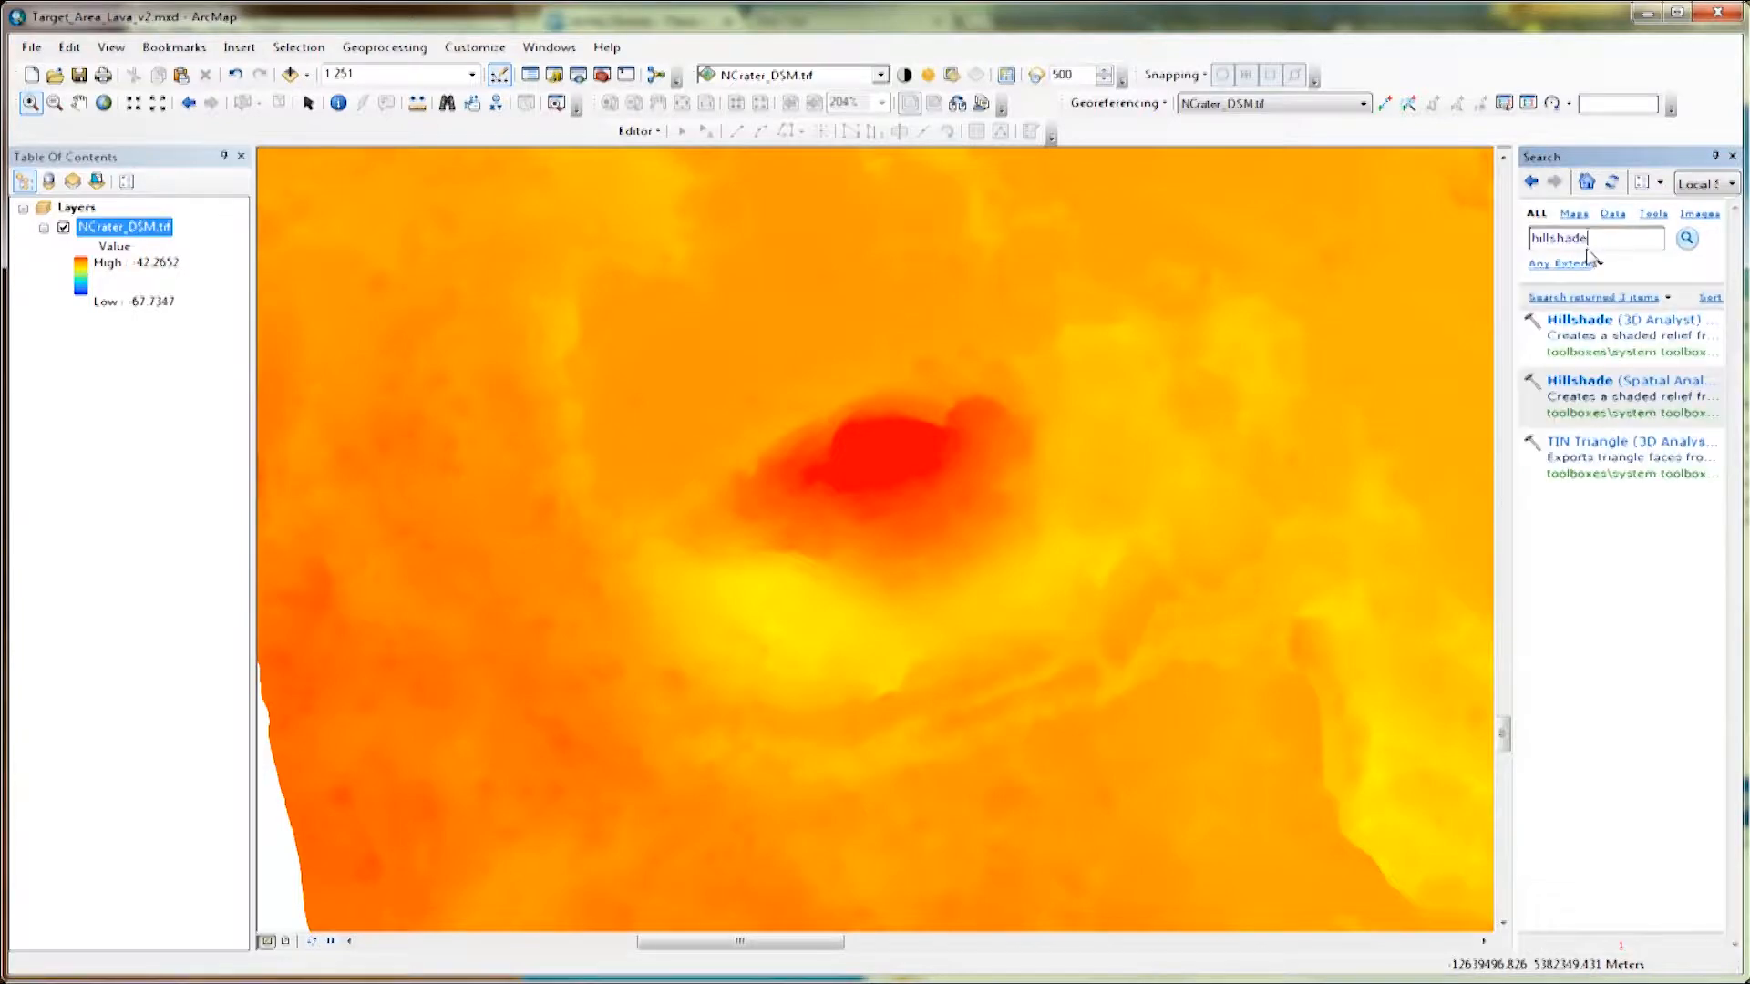
{"action": "left_click", "coordinate": [1615, 383]}
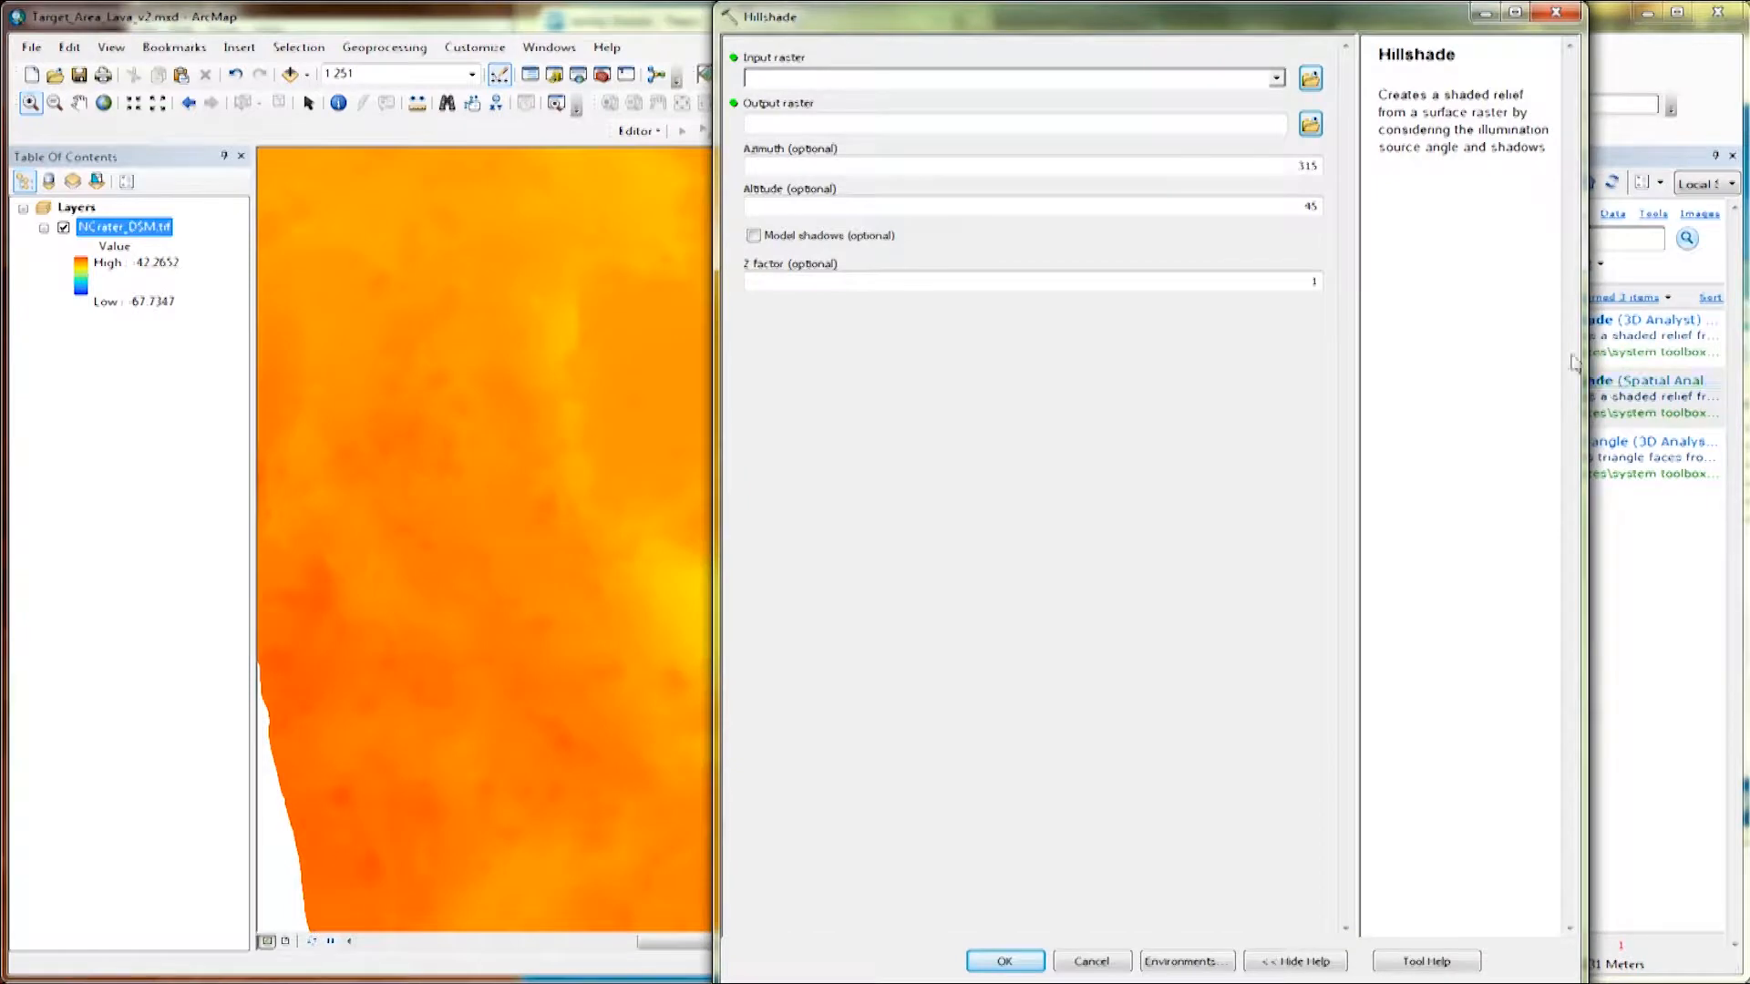
Run Hillshade on NCrater_DSM.tif, saving the output raster as Hillshade in Lava_Terrain_Analysis.gdb.
{"action": "left_click", "coordinate": [1277, 78]}
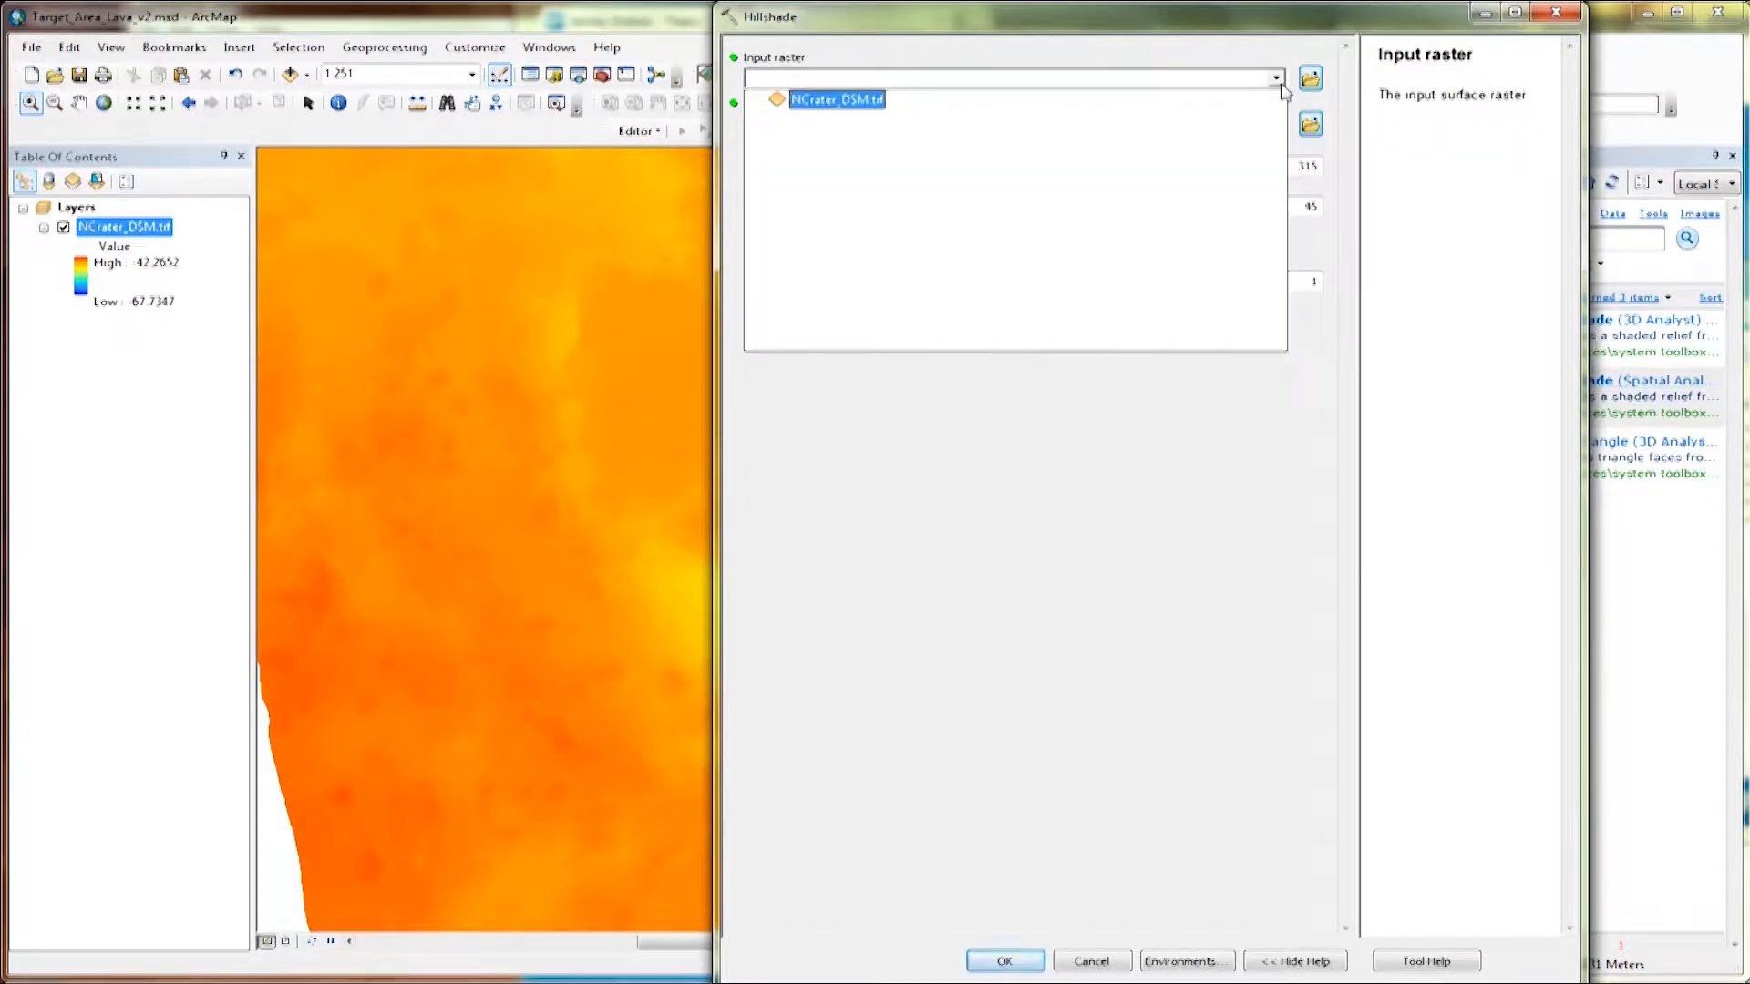
{"action": "left_click", "coordinate": [854, 111]}
{"action": "left_click_drag", "start_coordinate": [1222, 133], "coordinate": [1091, 137]}
{"action": "type", "text": "Hillshade"}
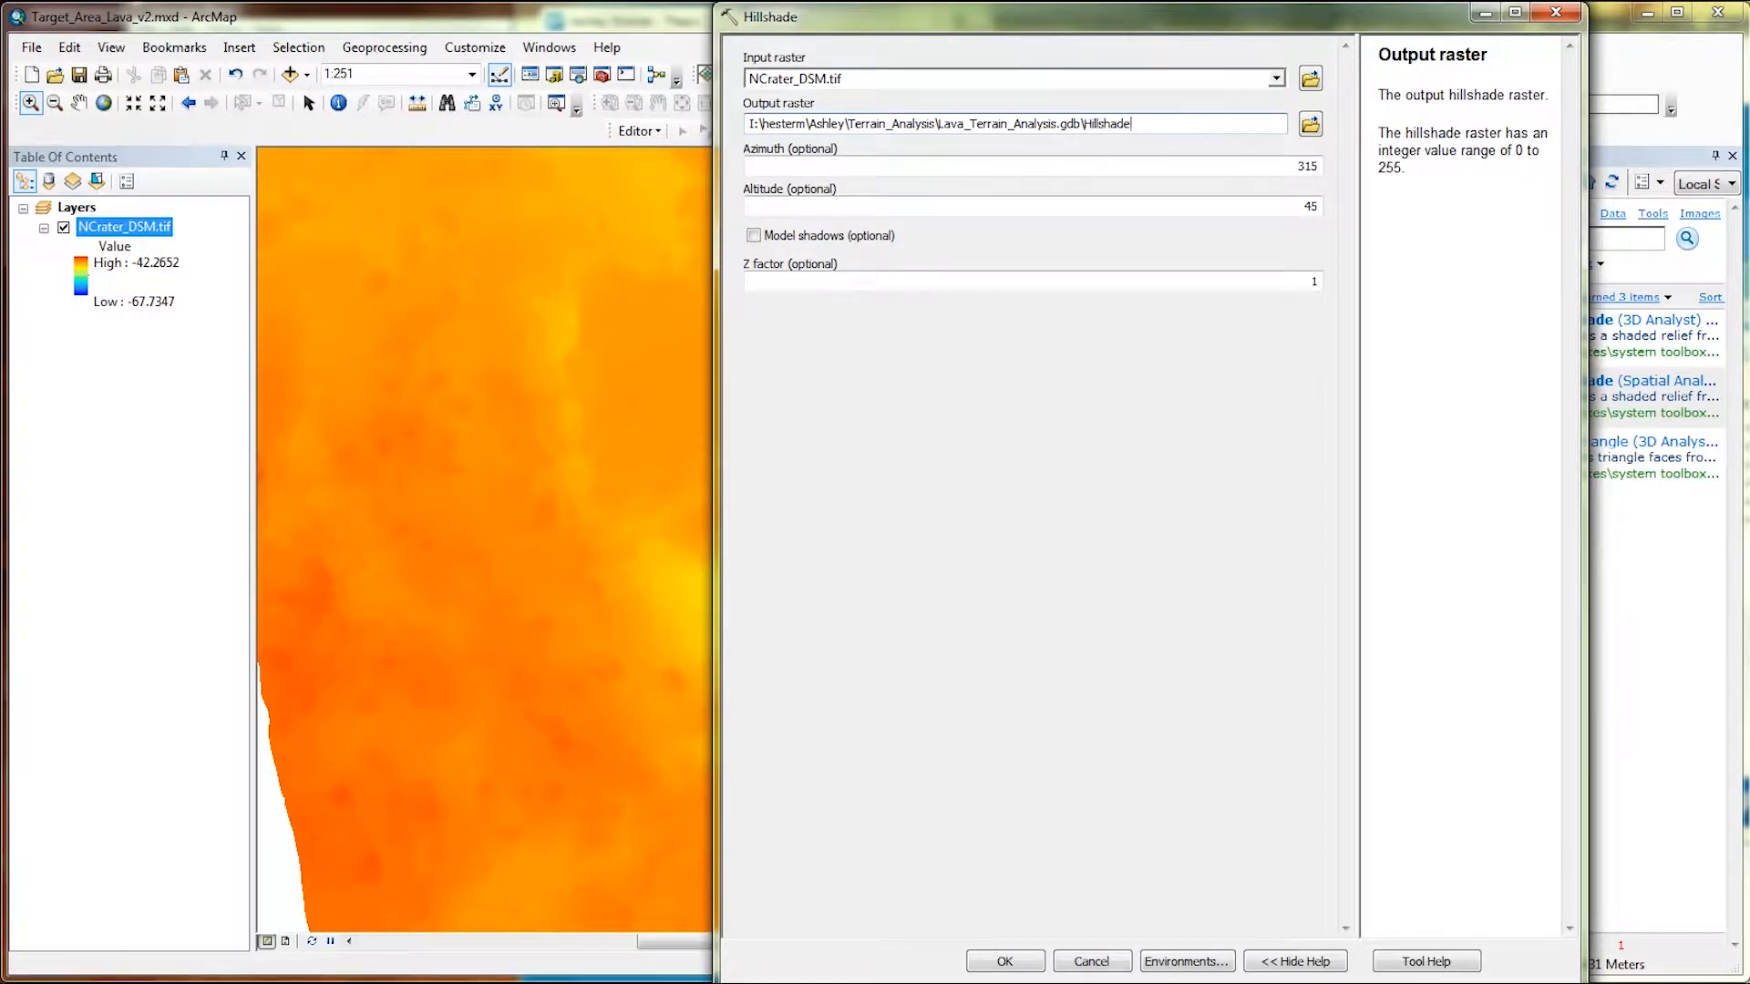
{"action": "left_click", "coordinate": [1164, 167]}
{"action": "left_click", "coordinate": [1161, 208]}
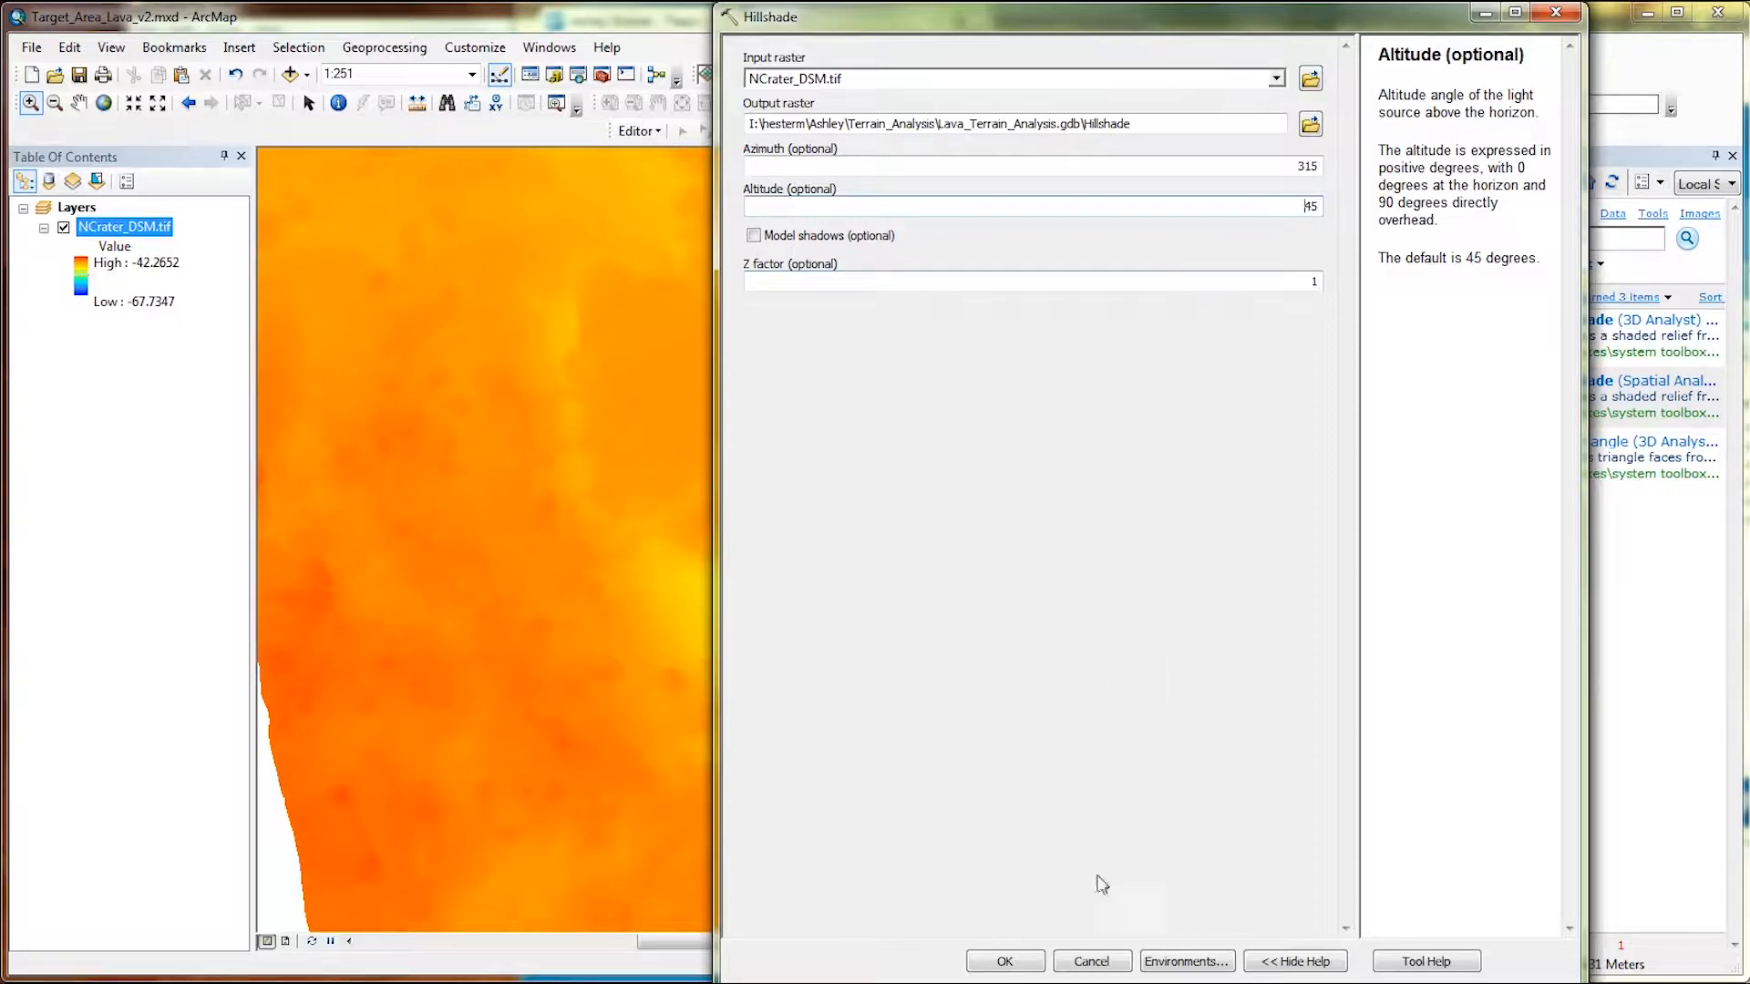
{"action": "left_click", "coordinate": [1006, 962]}
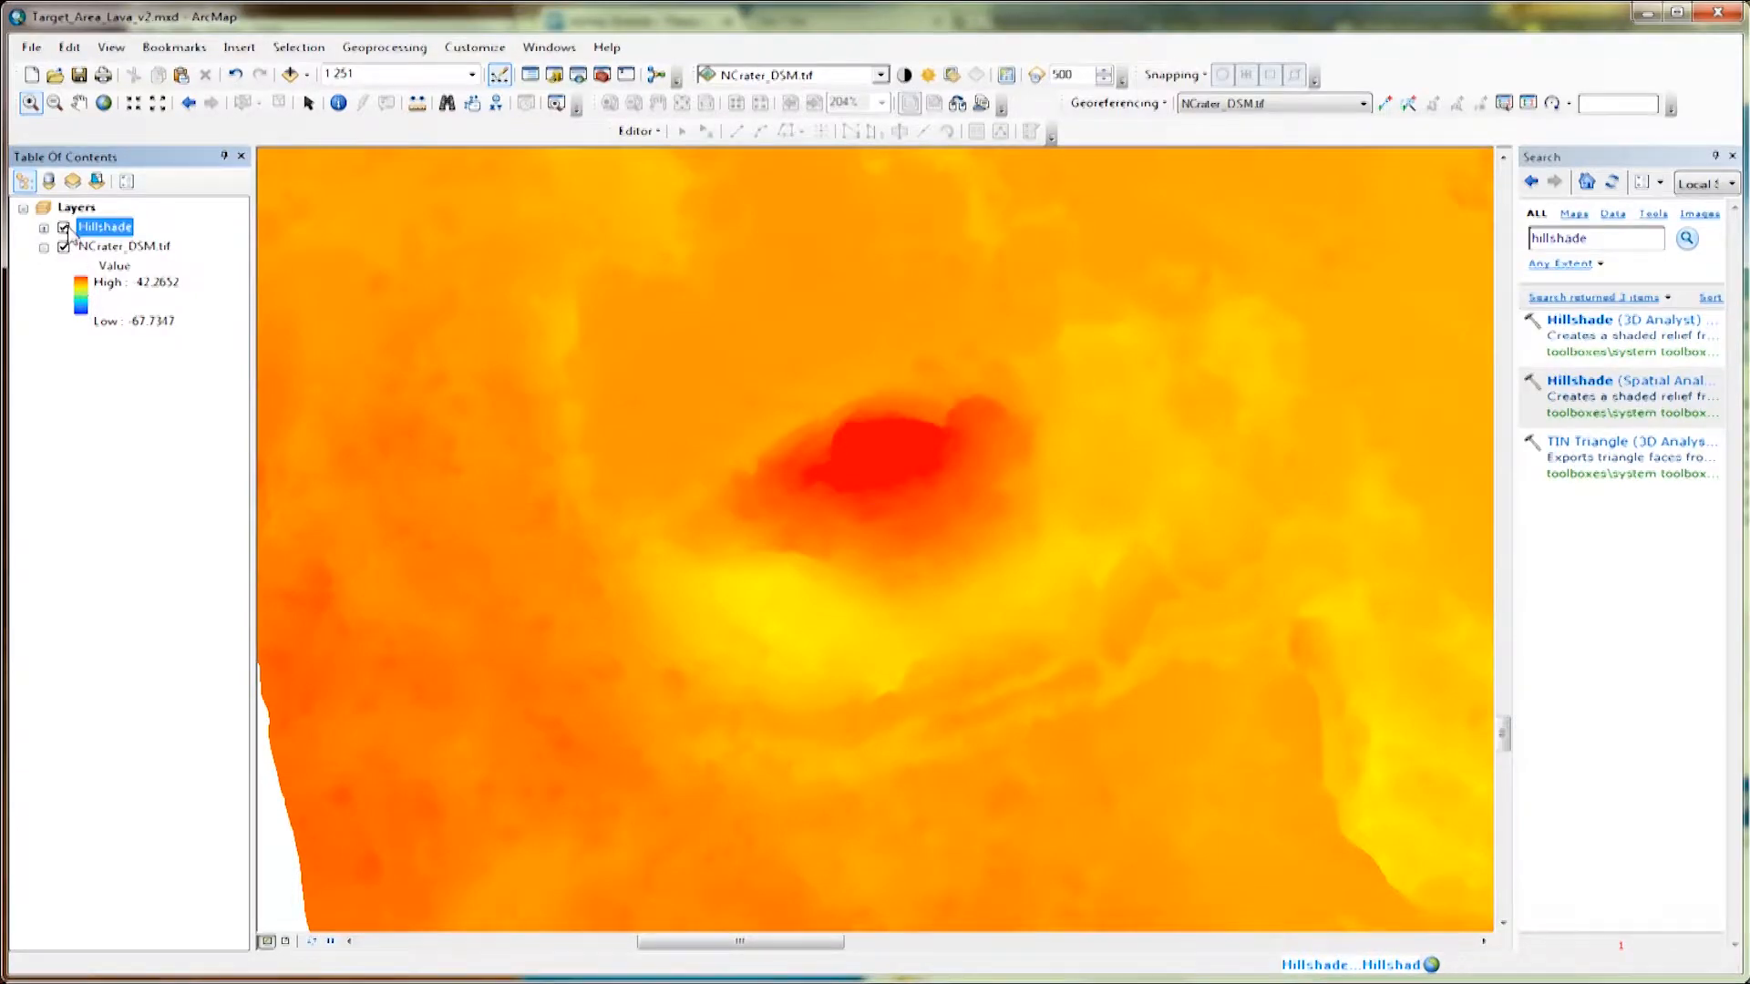
Hide the Hillshade layer and open the Spatial Analyst Slope tool from a search for slope.
{"action": "left_click", "coordinate": [65, 228]}
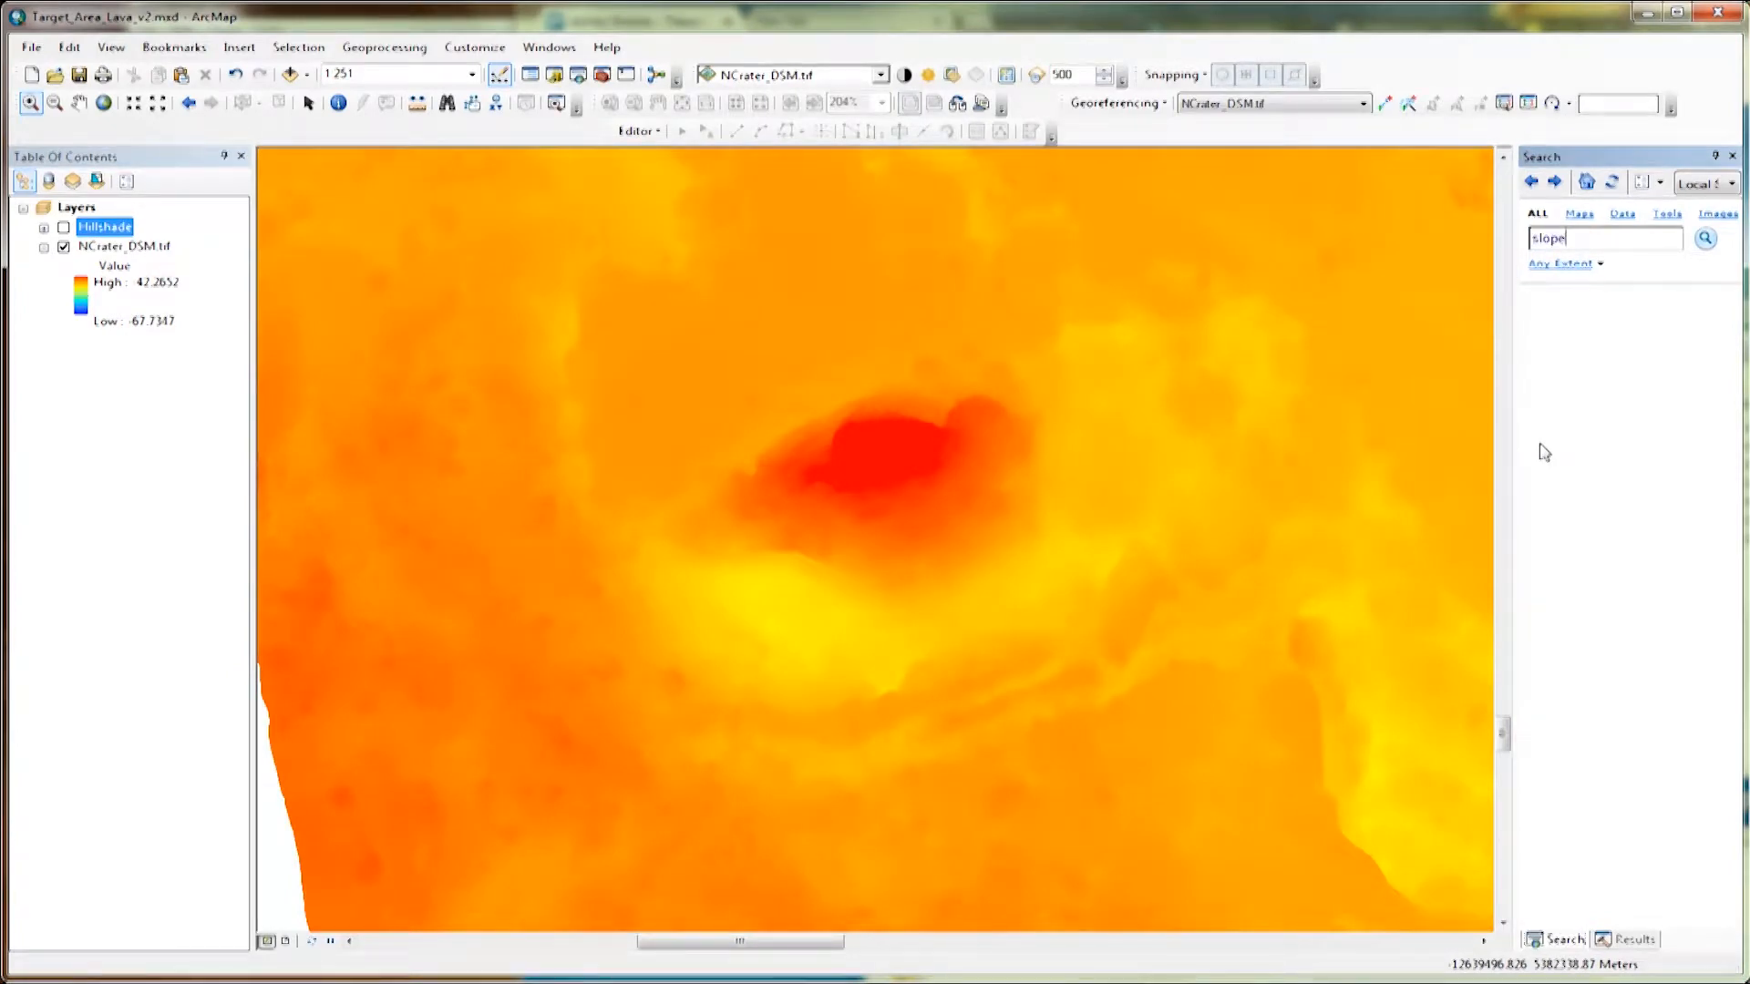
{"action": "key", "text": "Return"}
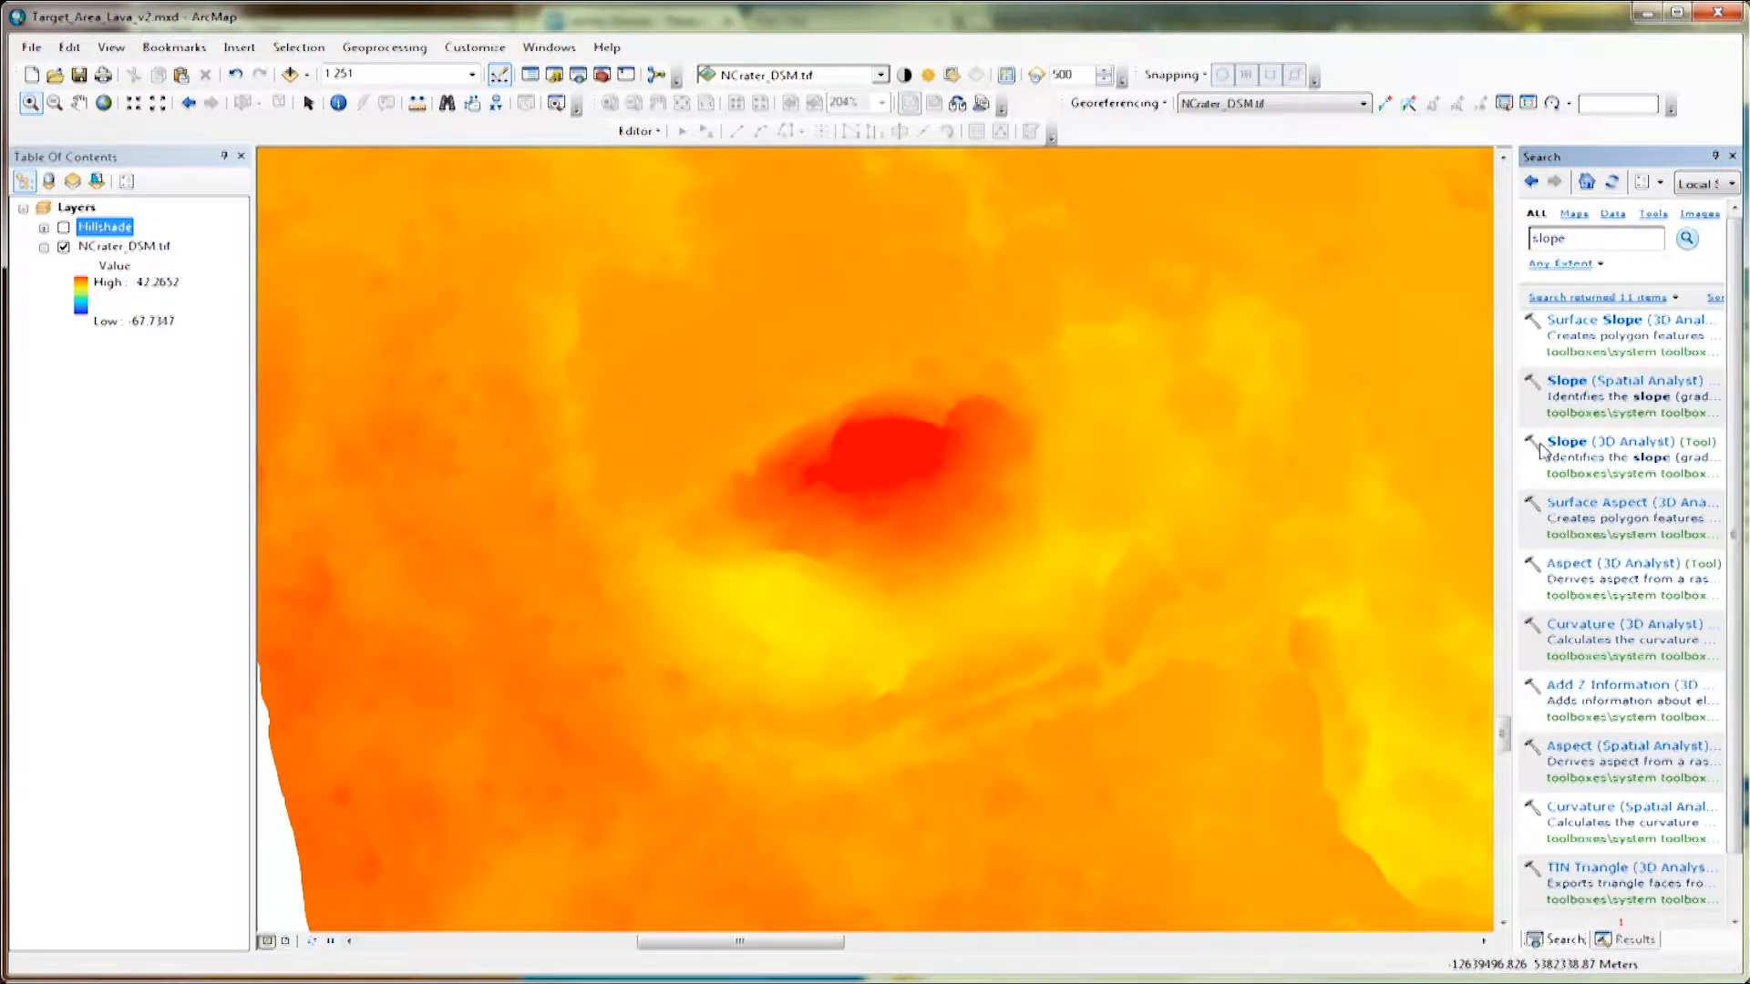
{"action": "left_click", "coordinate": [1583, 383]}
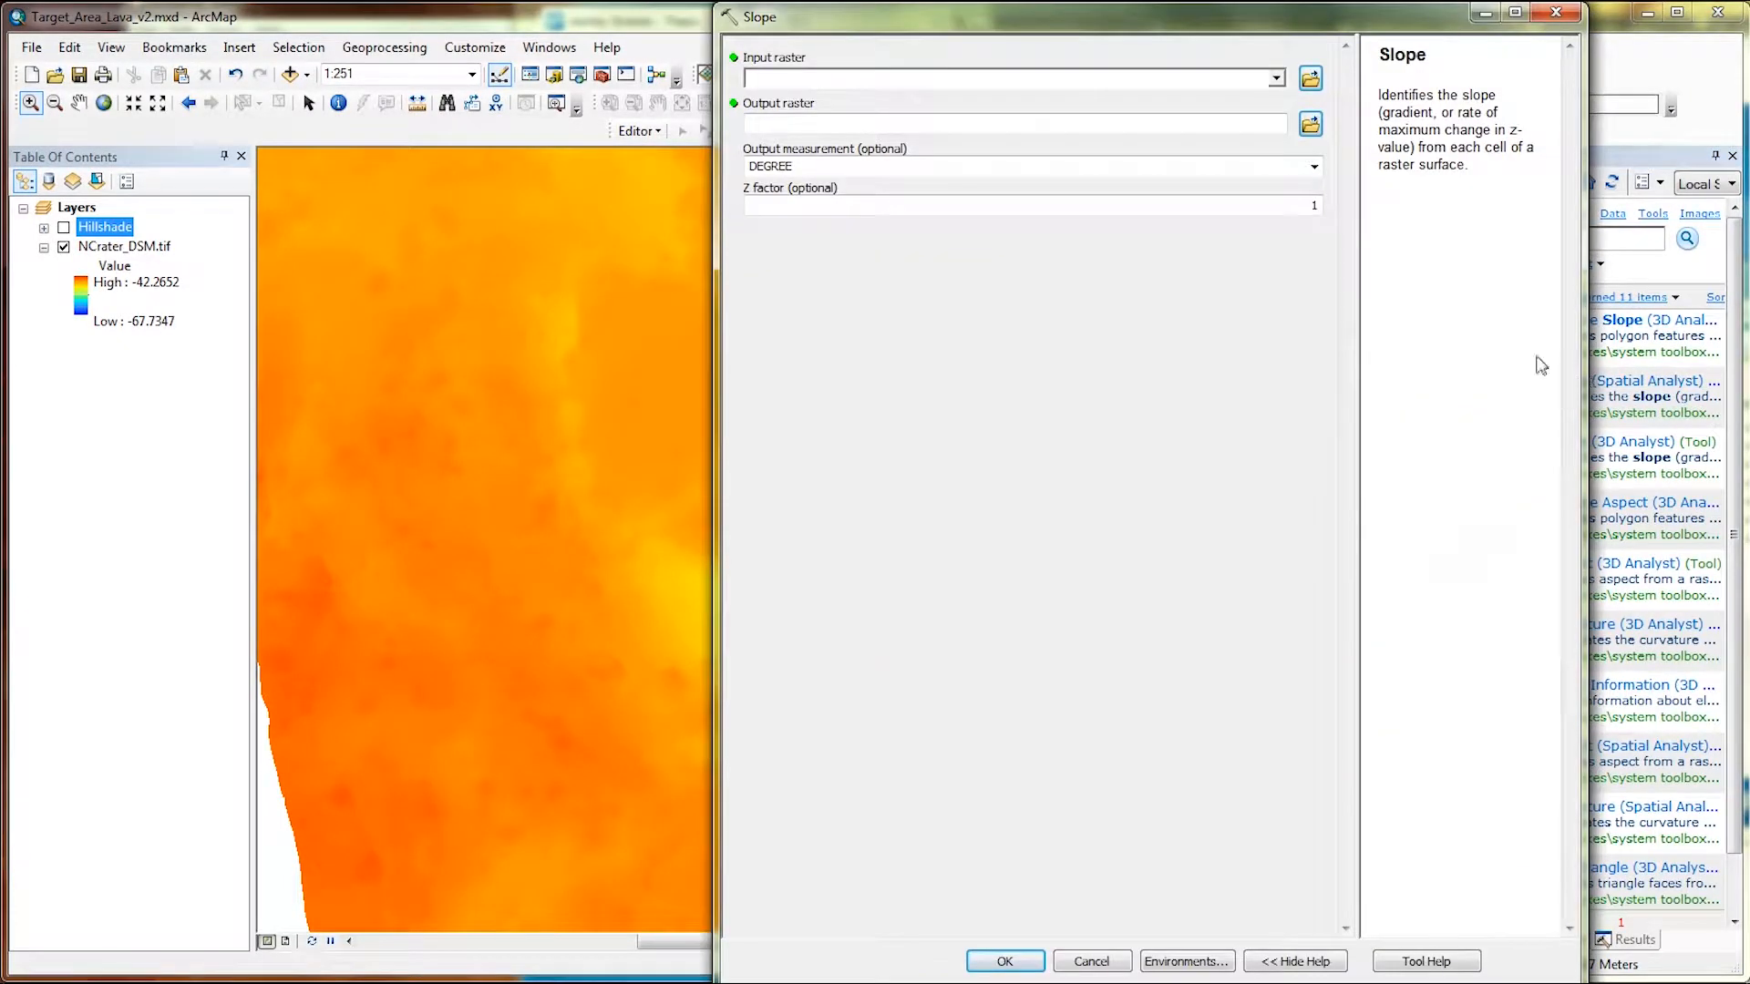
Run Slope on NCrater_DSM.tif, saving the output raster as Slope in Lava_Terrain_Analysis.gdb.
{"action": "left_click", "coordinate": [1279, 76]}
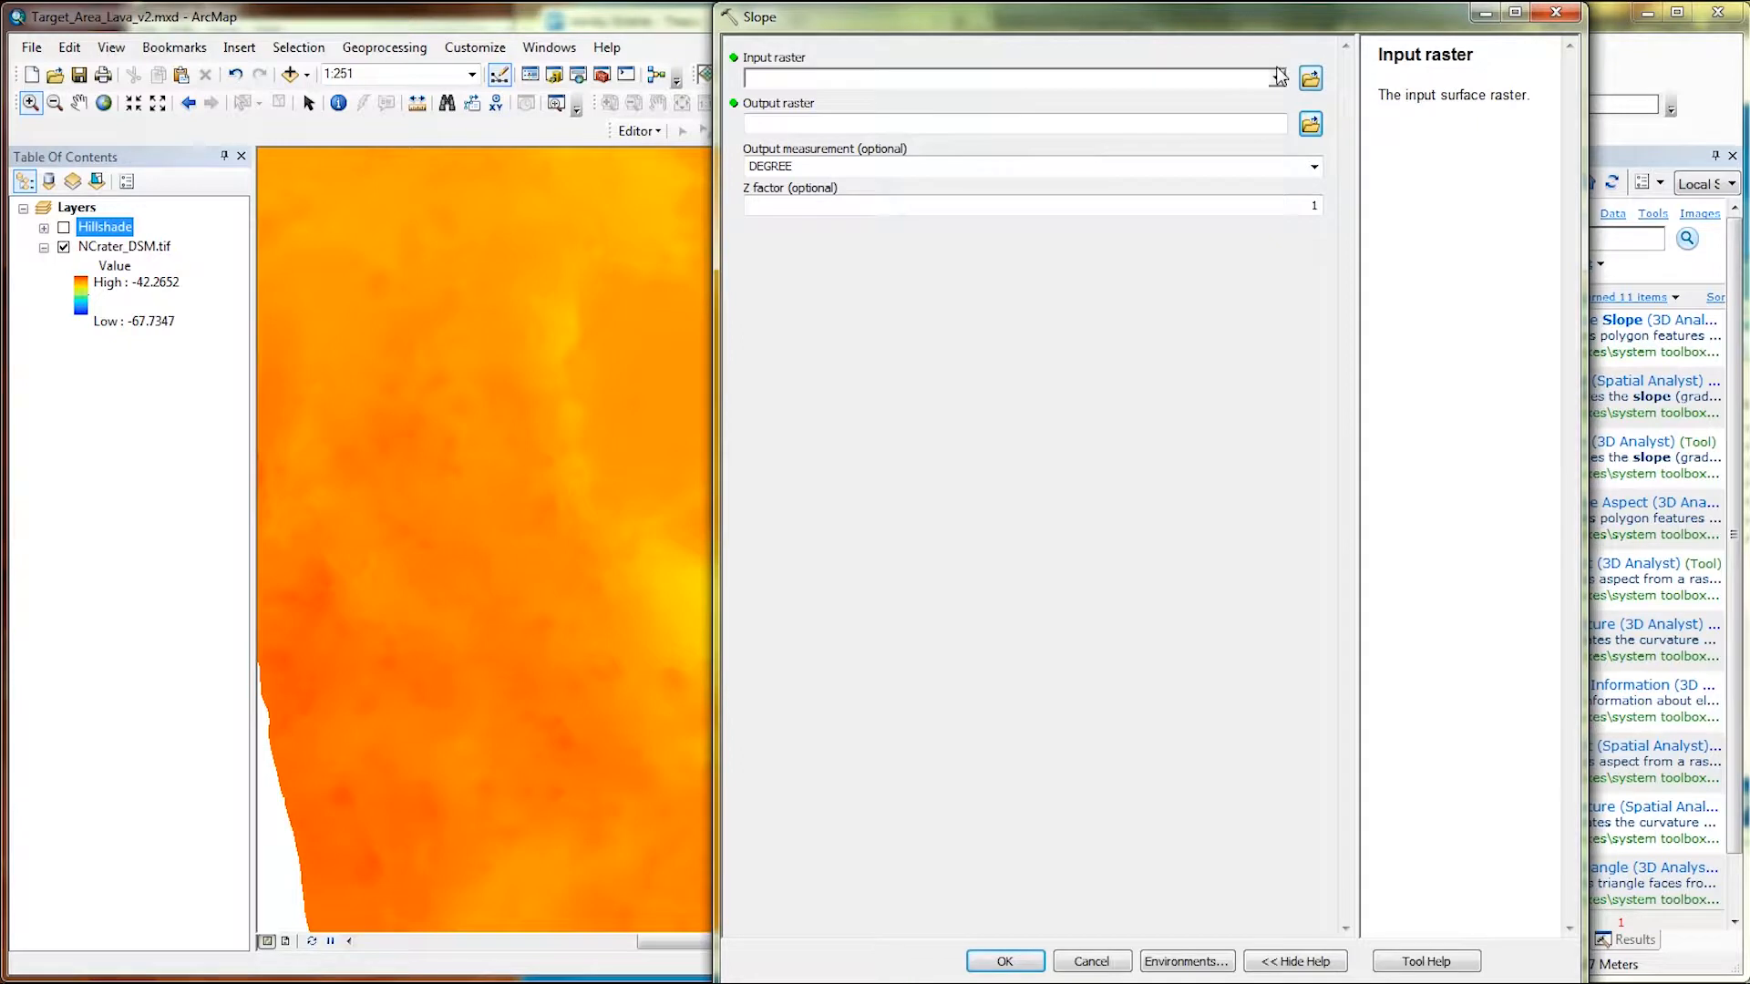
{"action": "left_click", "coordinate": [1279, 77]}
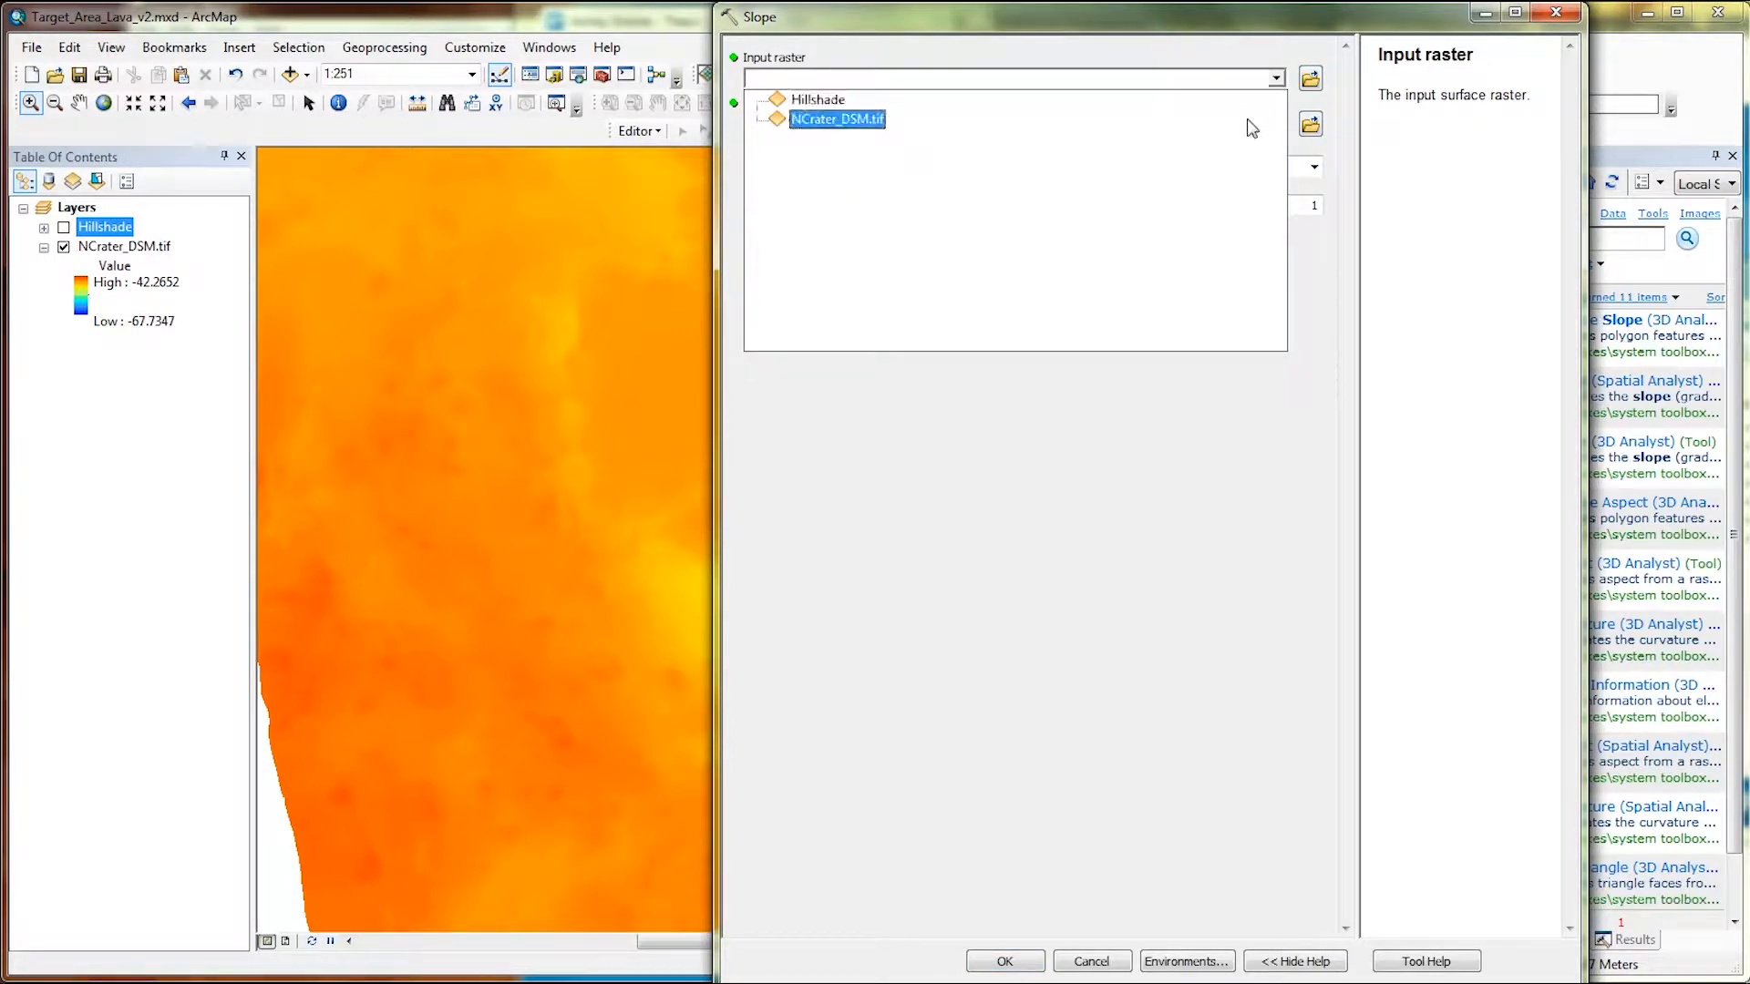
{"action": "left_click", "coordinate": [1246, 122]}
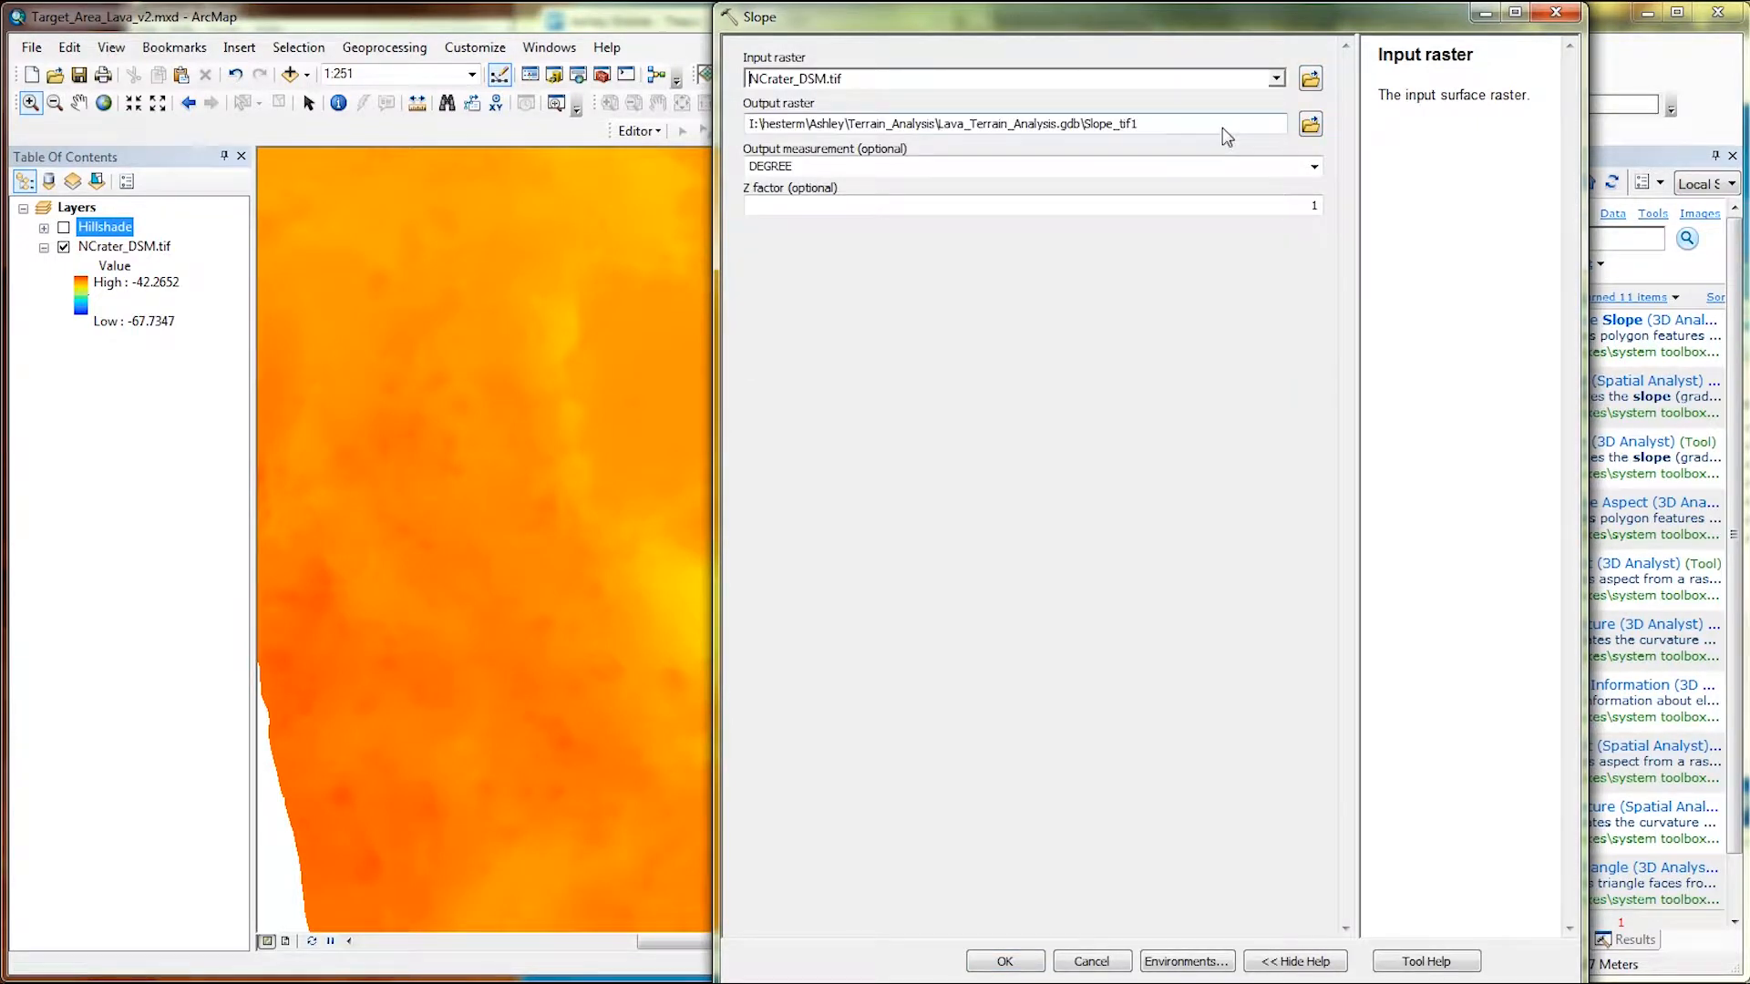
{"action": "left_click", "coordinate": [1221, 128]}
{"action": "left_click_drag", "start_coordinate": [1140, 125], "coordinate": [1112, 134]}
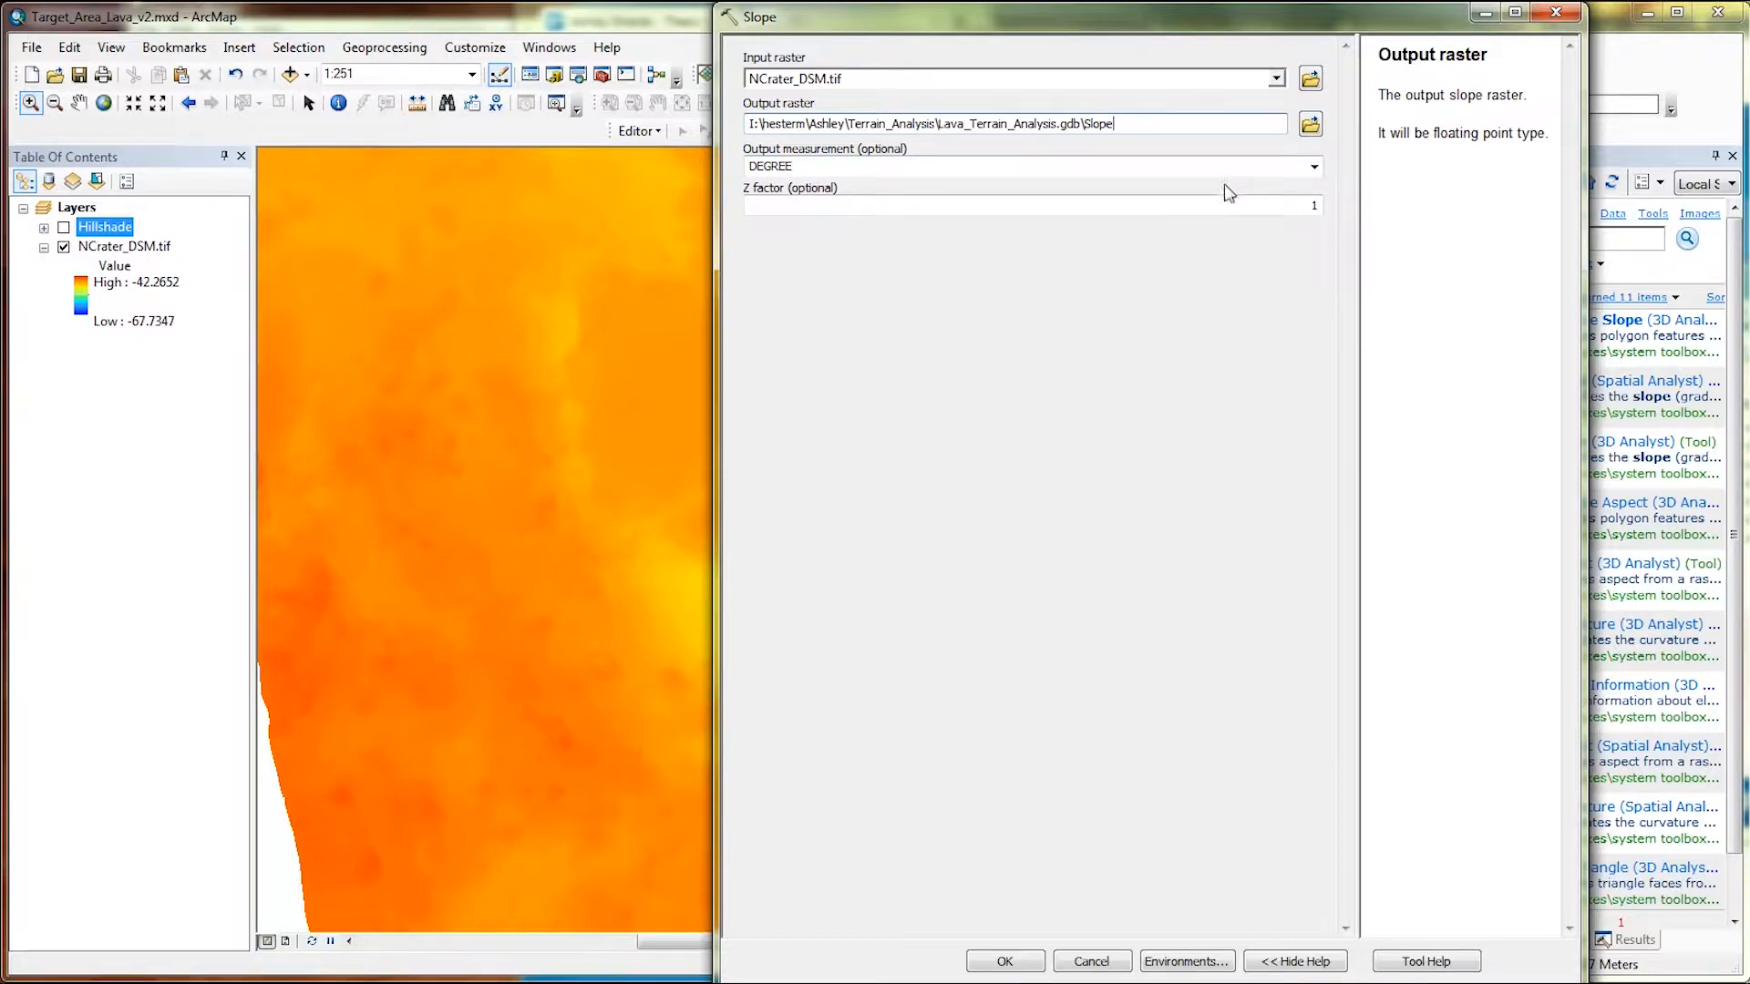
{"action": "left_click", "coordinate": [1021, 969]}
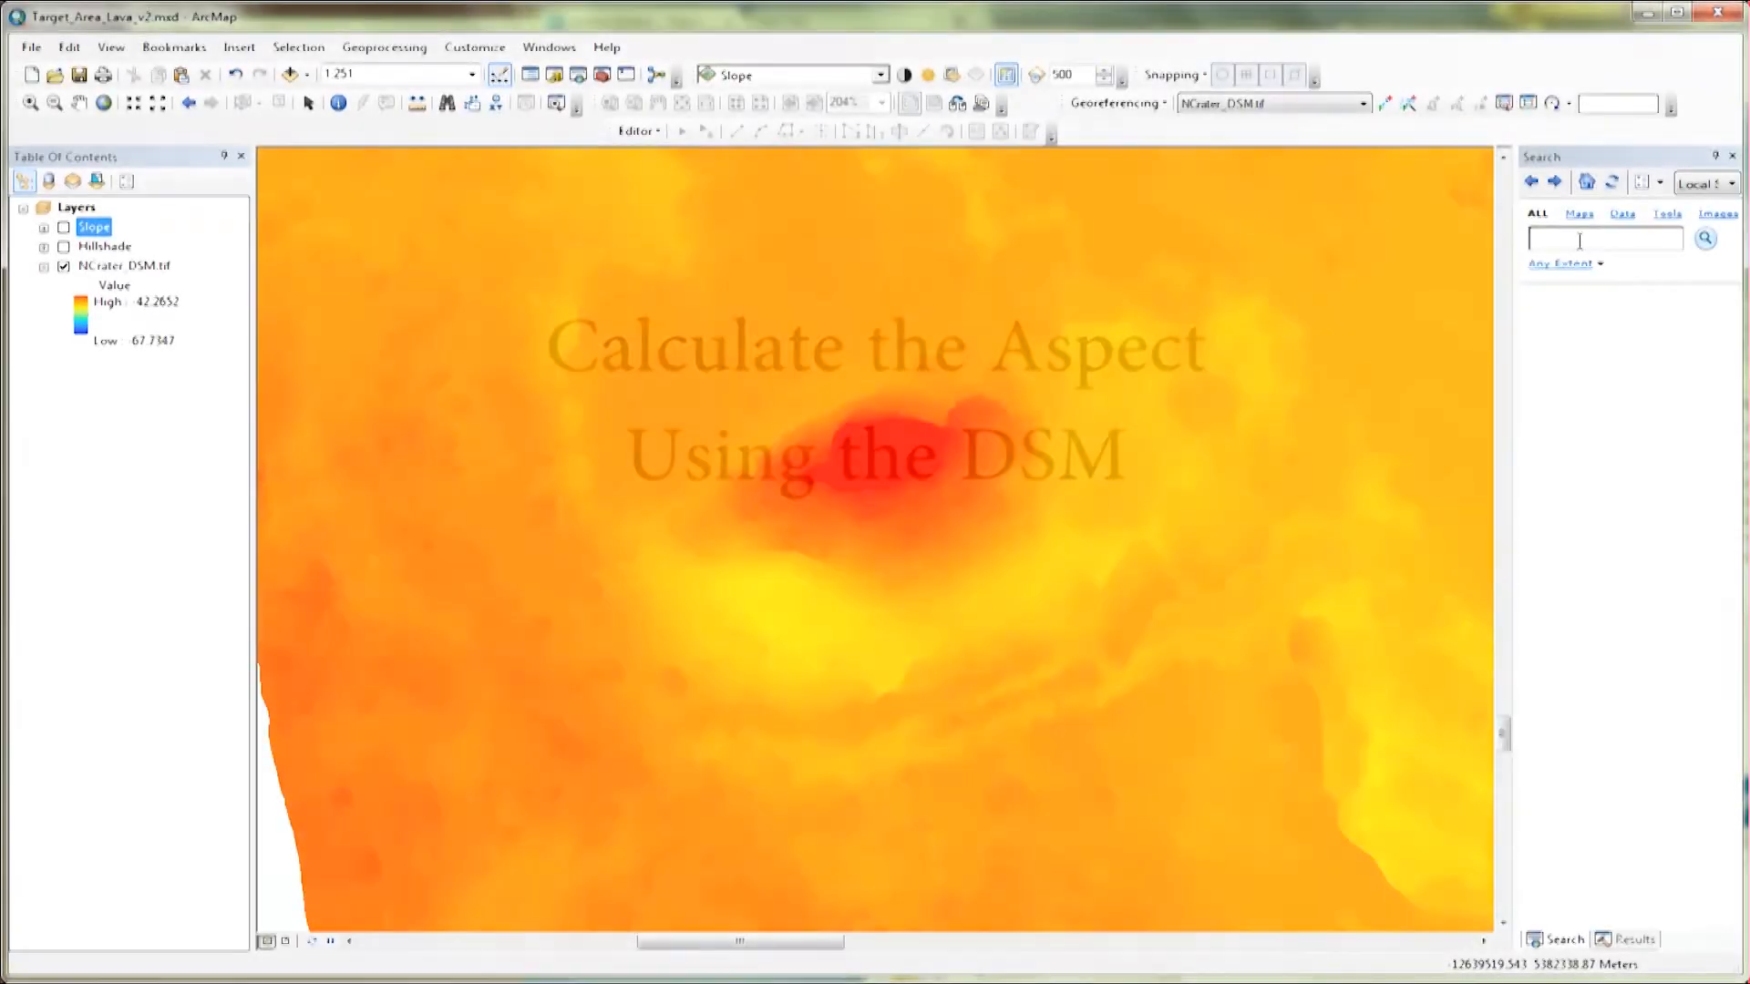
Search for aspect and run the Spatial Analyst Aspect tool on NCrater_DSM.tif, saving the output as Aspect in Lava_Terrain_Analysis.gdb.
{"action": "type", "text": "aspect"}
{"action": "key", "text": "Return"}
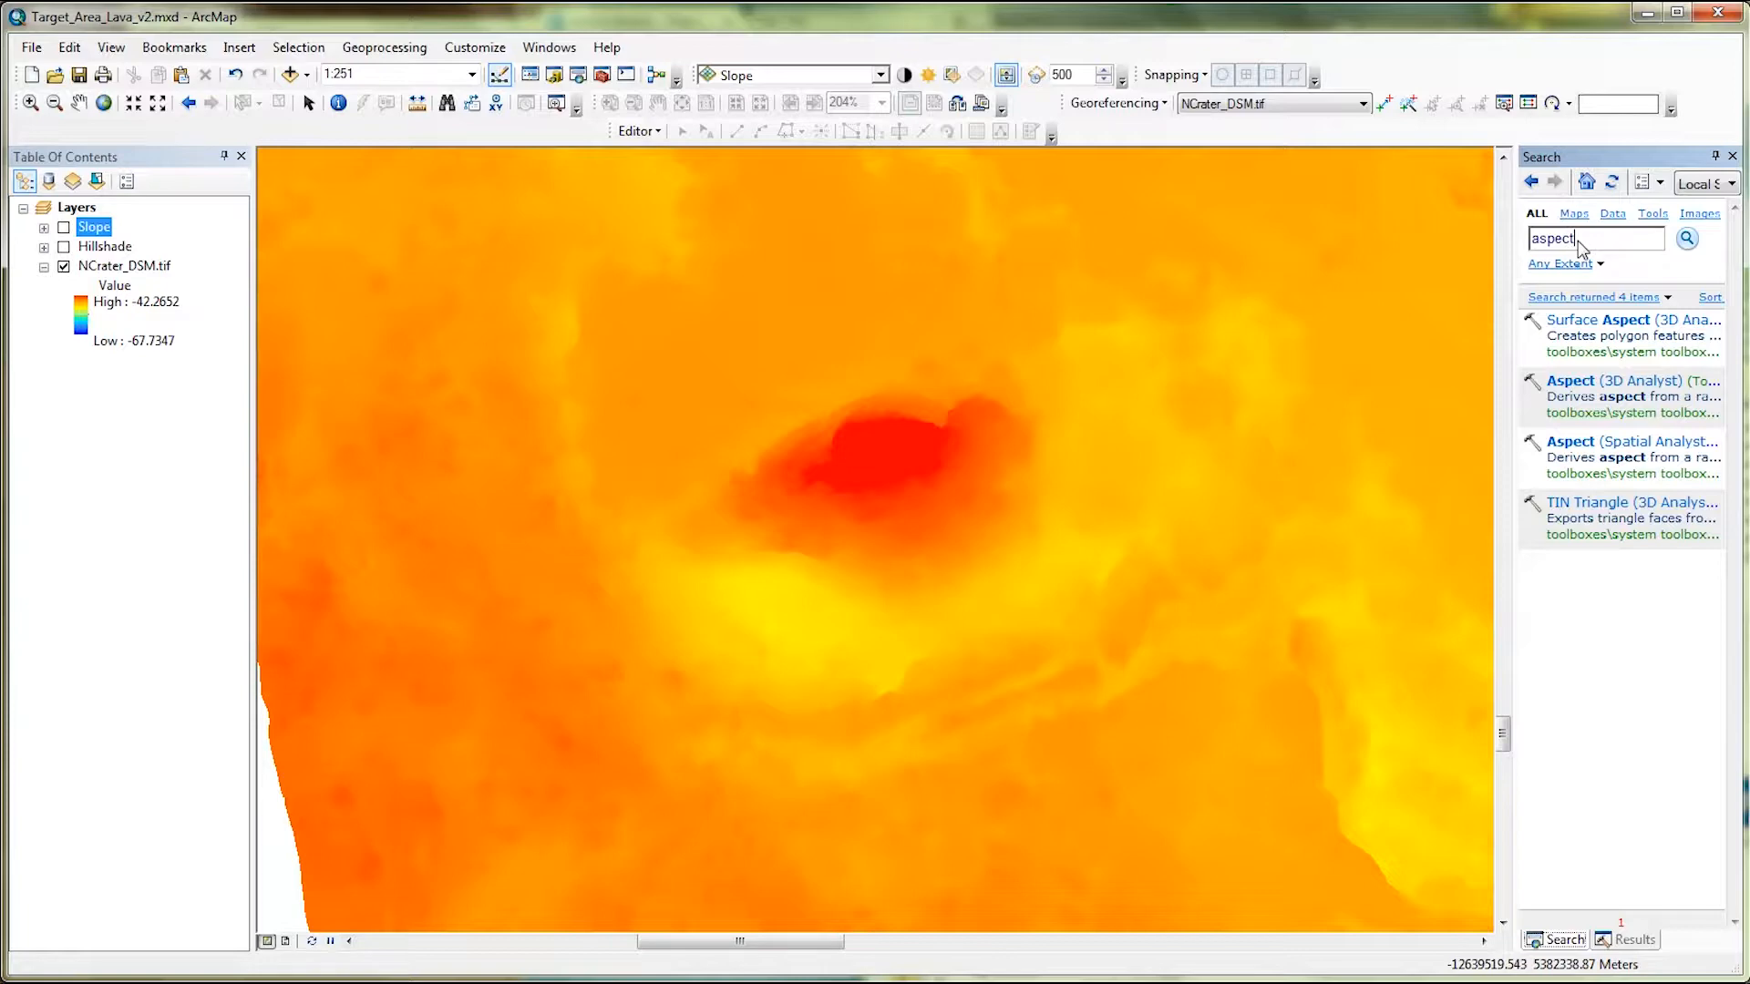
{"action": "left_click", "coordinate": [1619, 450]}
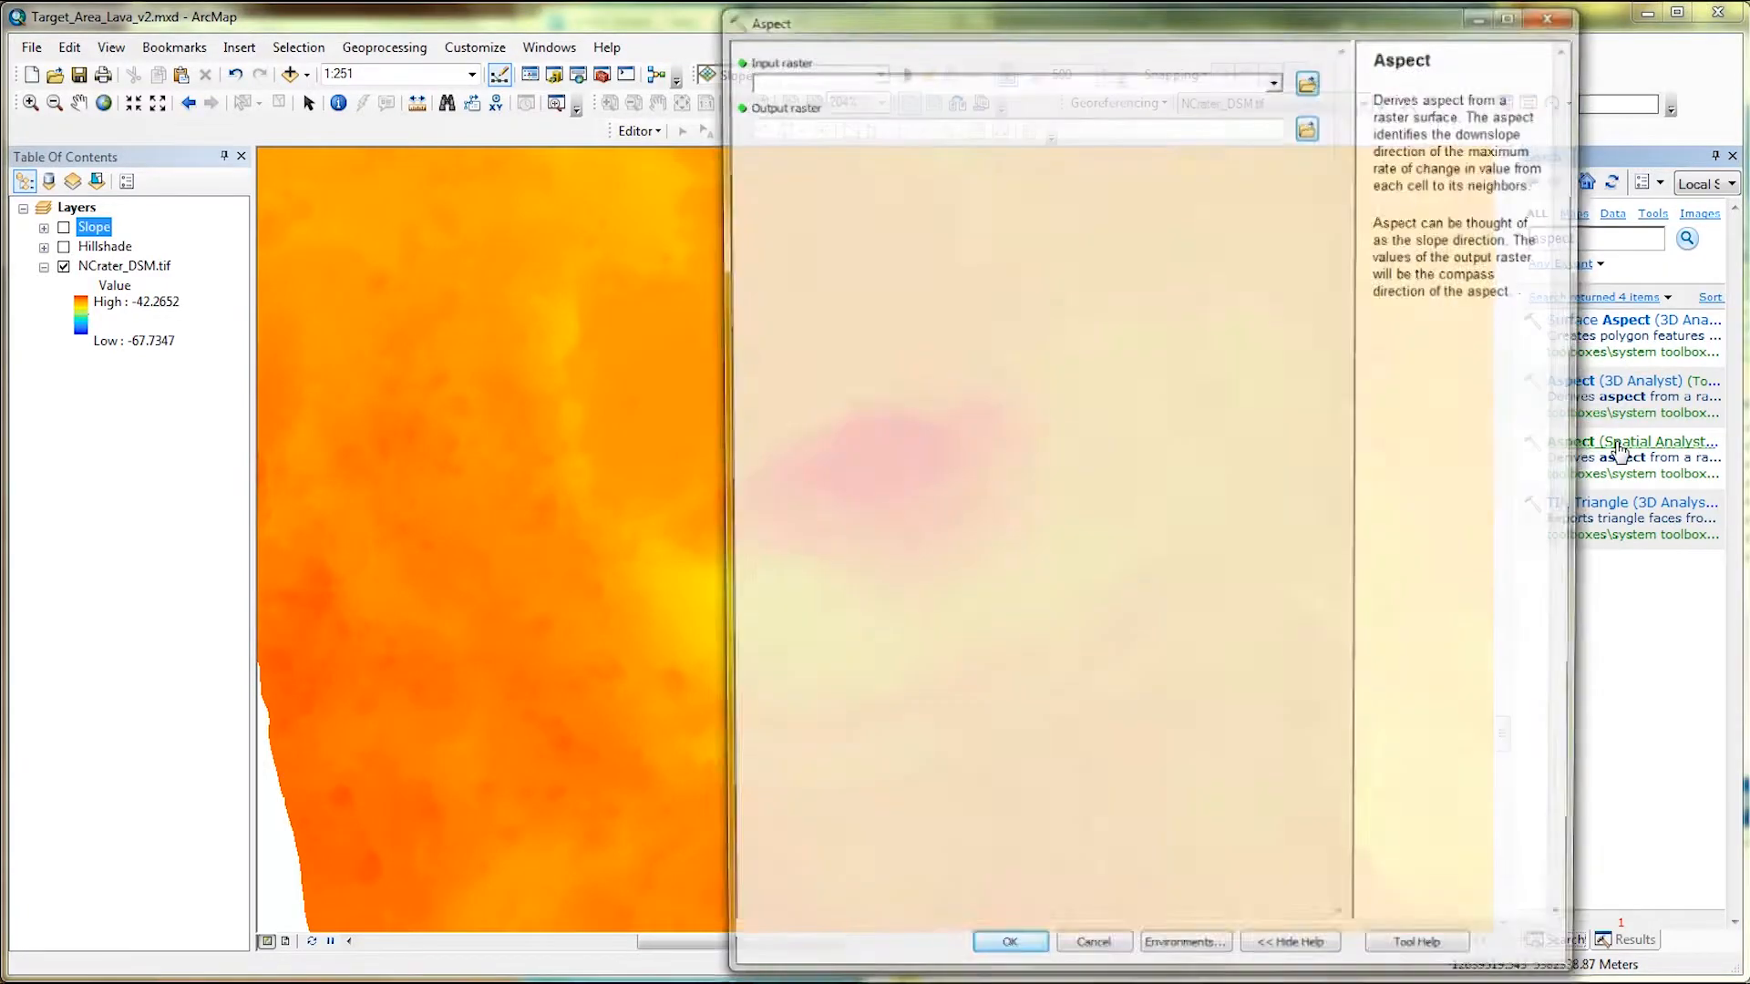
{"action": "left_click", "coordinate": [1277, 79]}
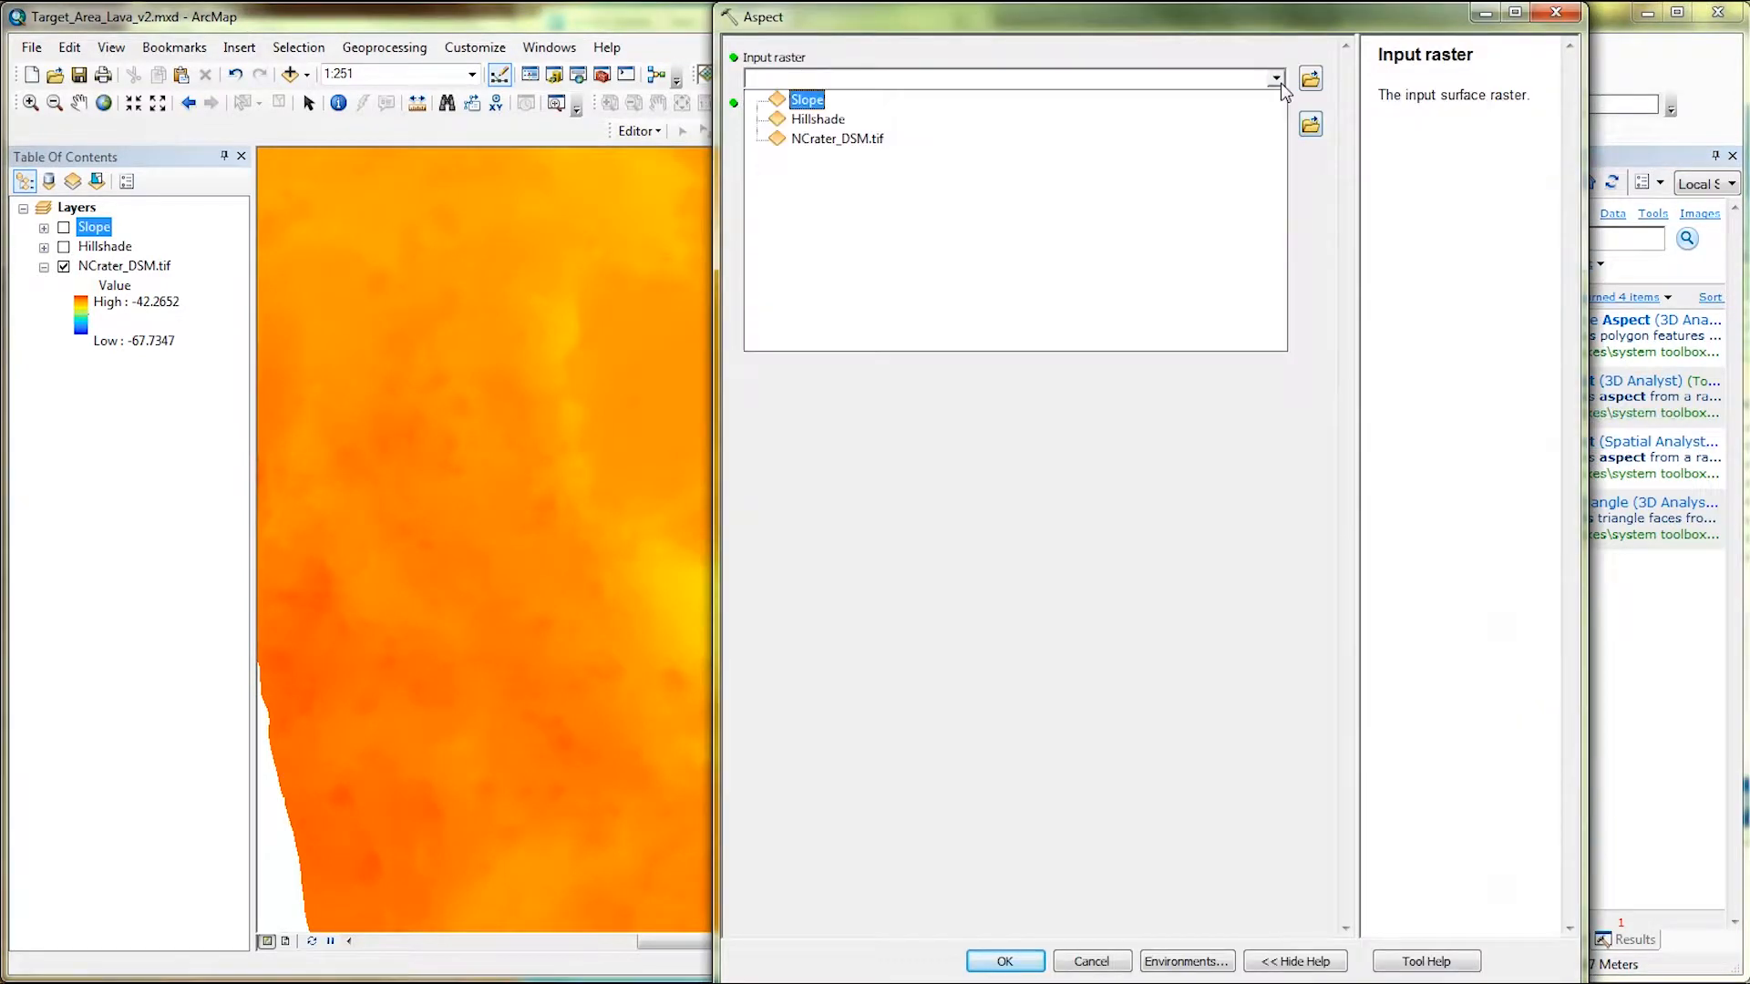
{"action": "left_click", "coordinate": [1242, 138]}
{"action": "left_click", "coordinate": [1212, 128]}
{"action": "left_click_drag", "start_coordinate": [1145, 128], "coordinate": [1124, 128]}
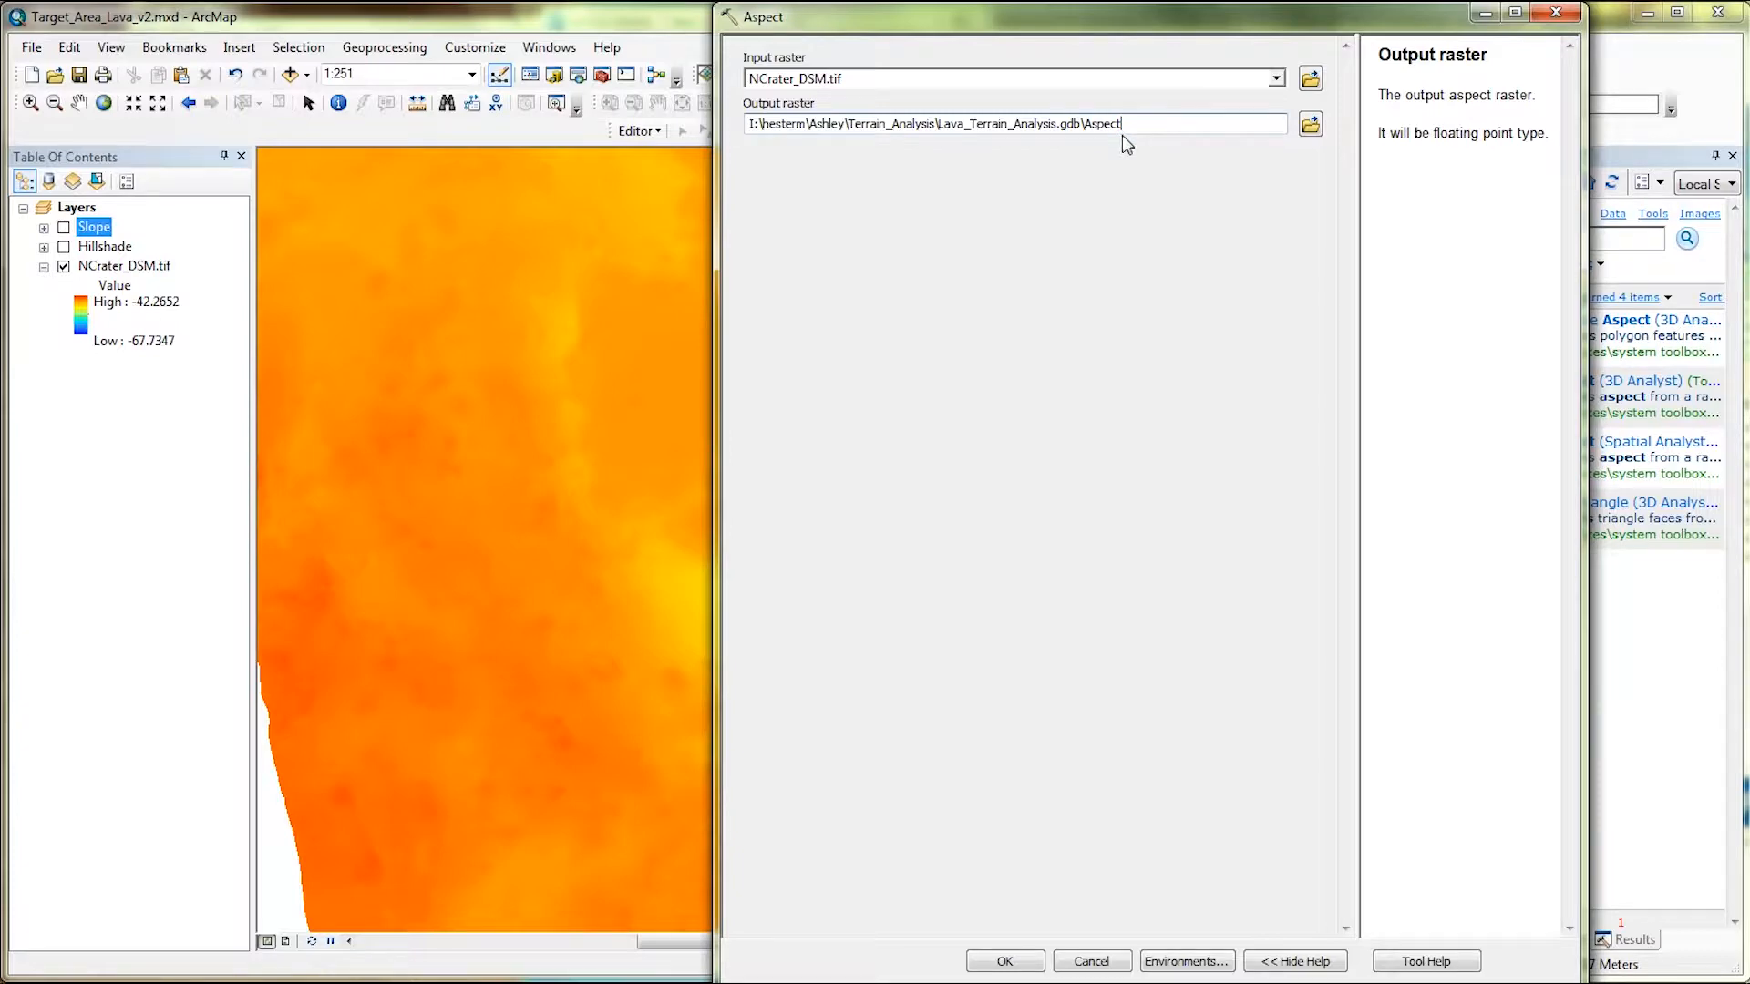
{"action": "left_click", "coordinate": [1008, 963]}
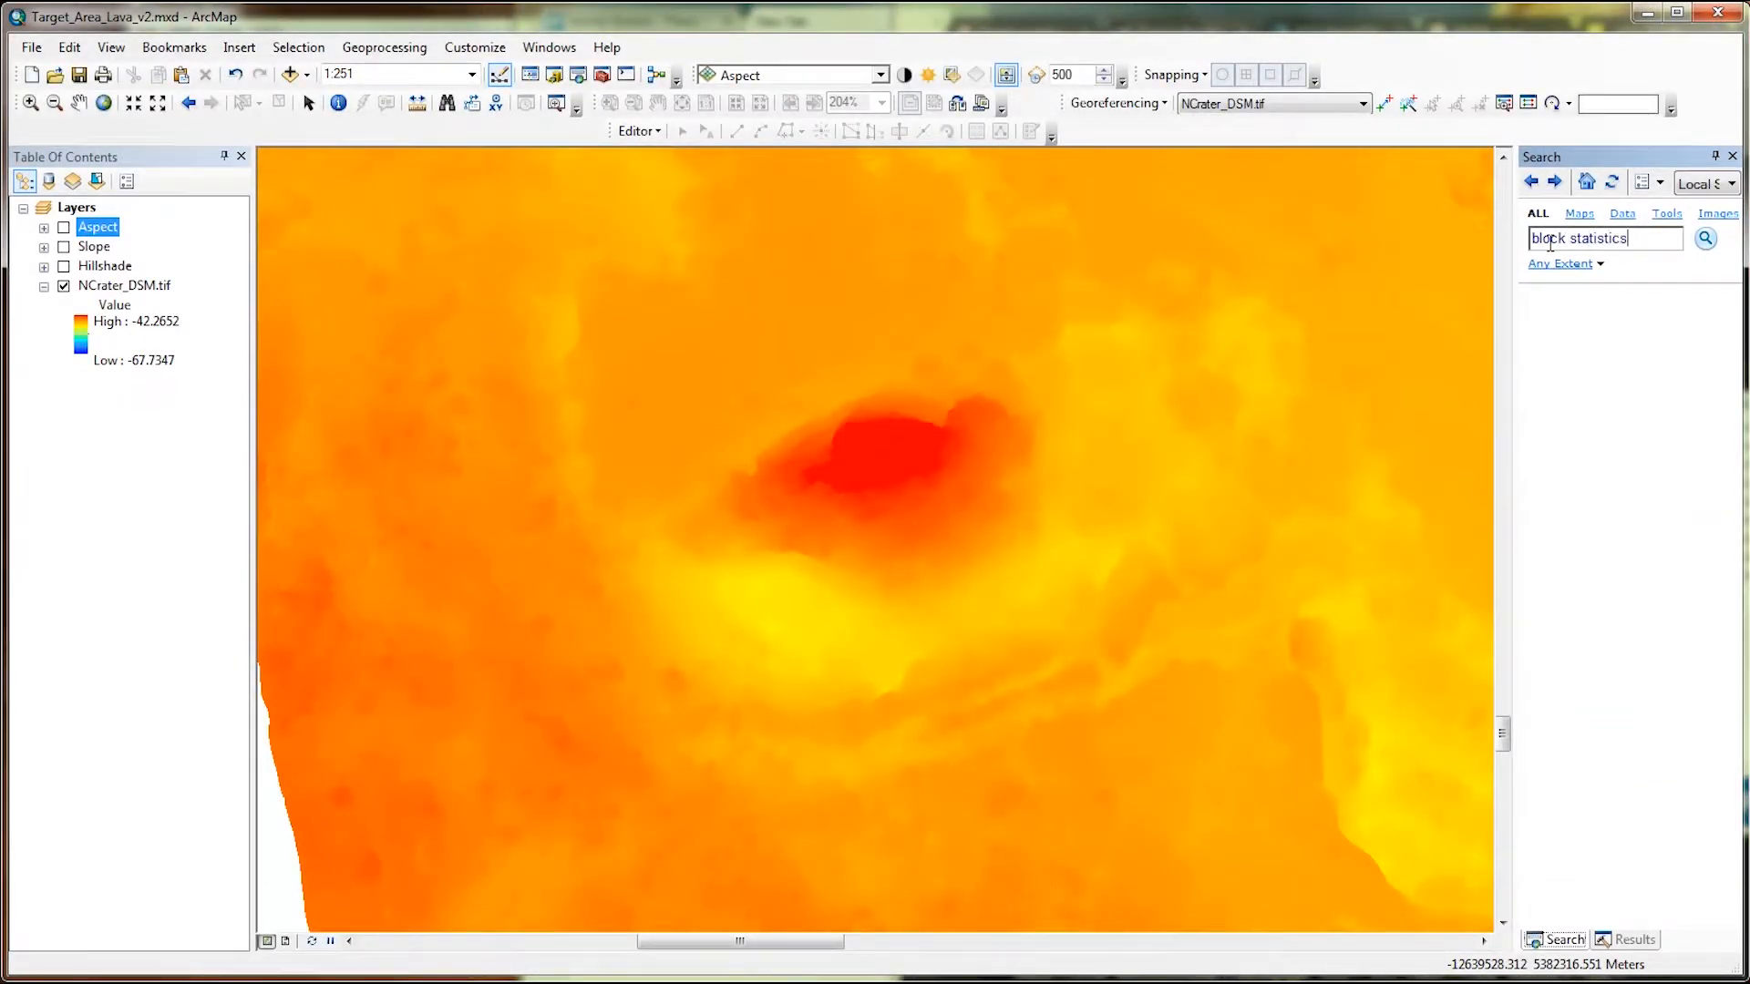
Run Block Statistics on NCrater_DSM.tif with statistics type MINIMUM, saving the output raster as min in Lava_Terrain_Analysis.gdb.
{"action": "key", "text": "Return"}
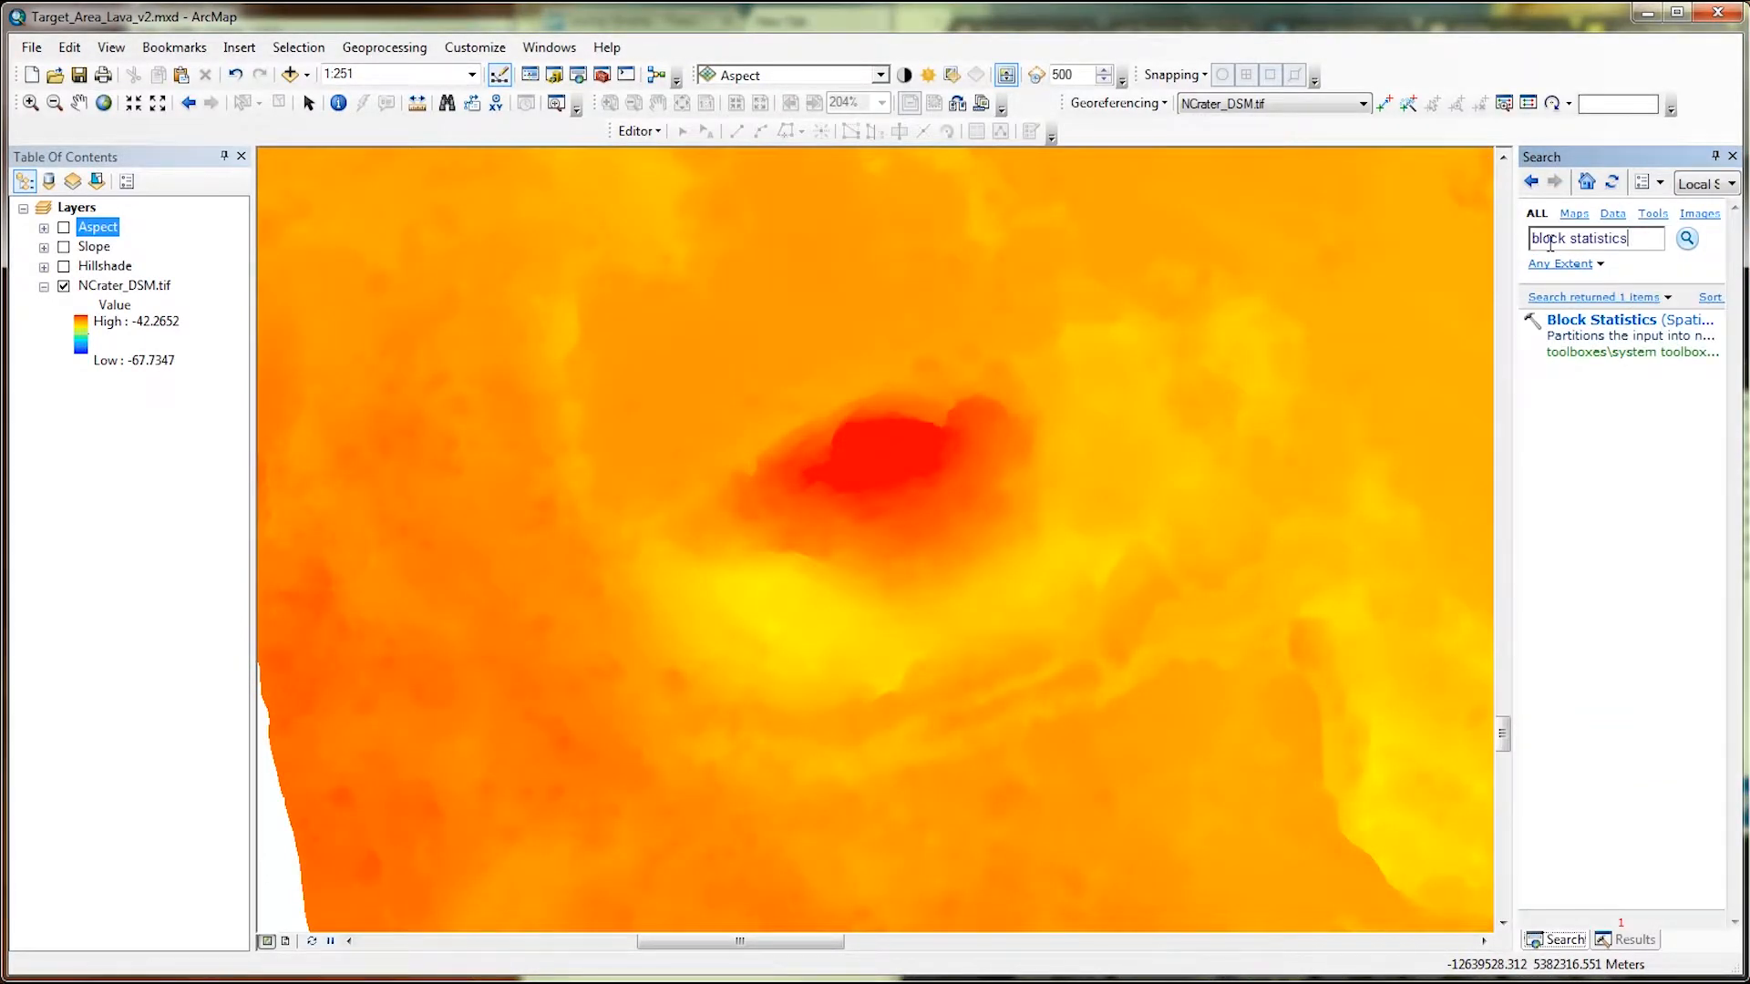
{"action": "left_click", "coordinate": [1569, 330]}
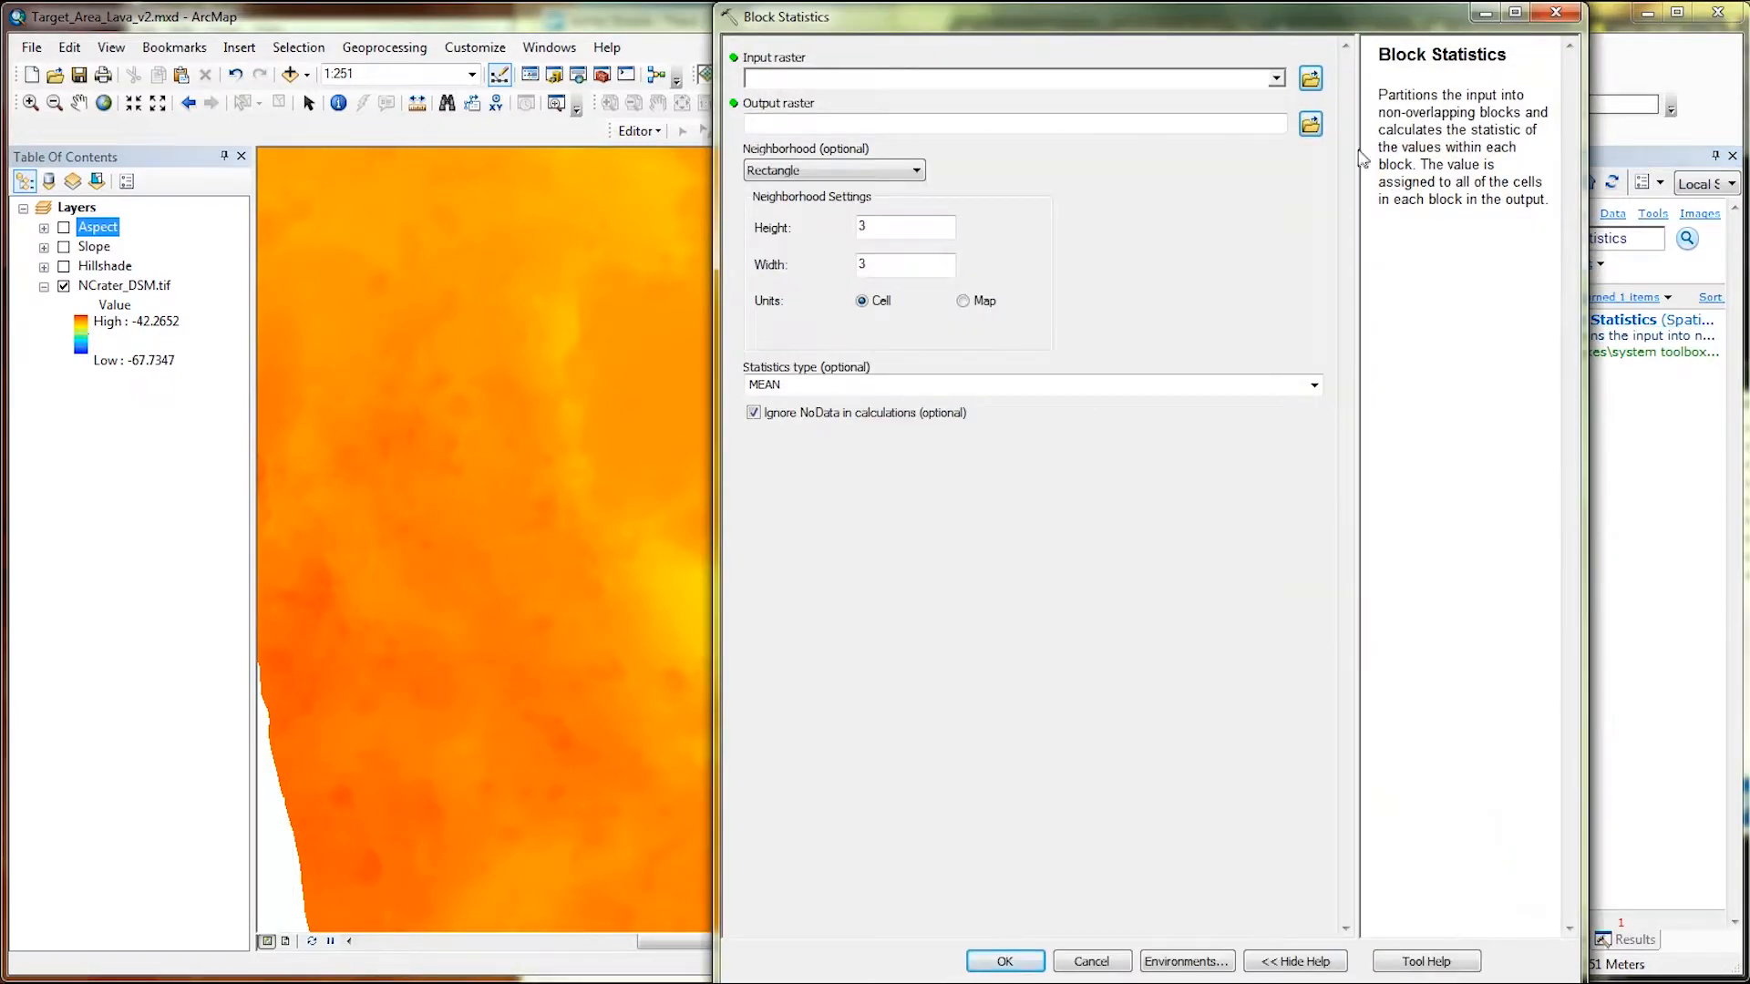
{"action": "left_click", "coordinate": [1276, 79]}
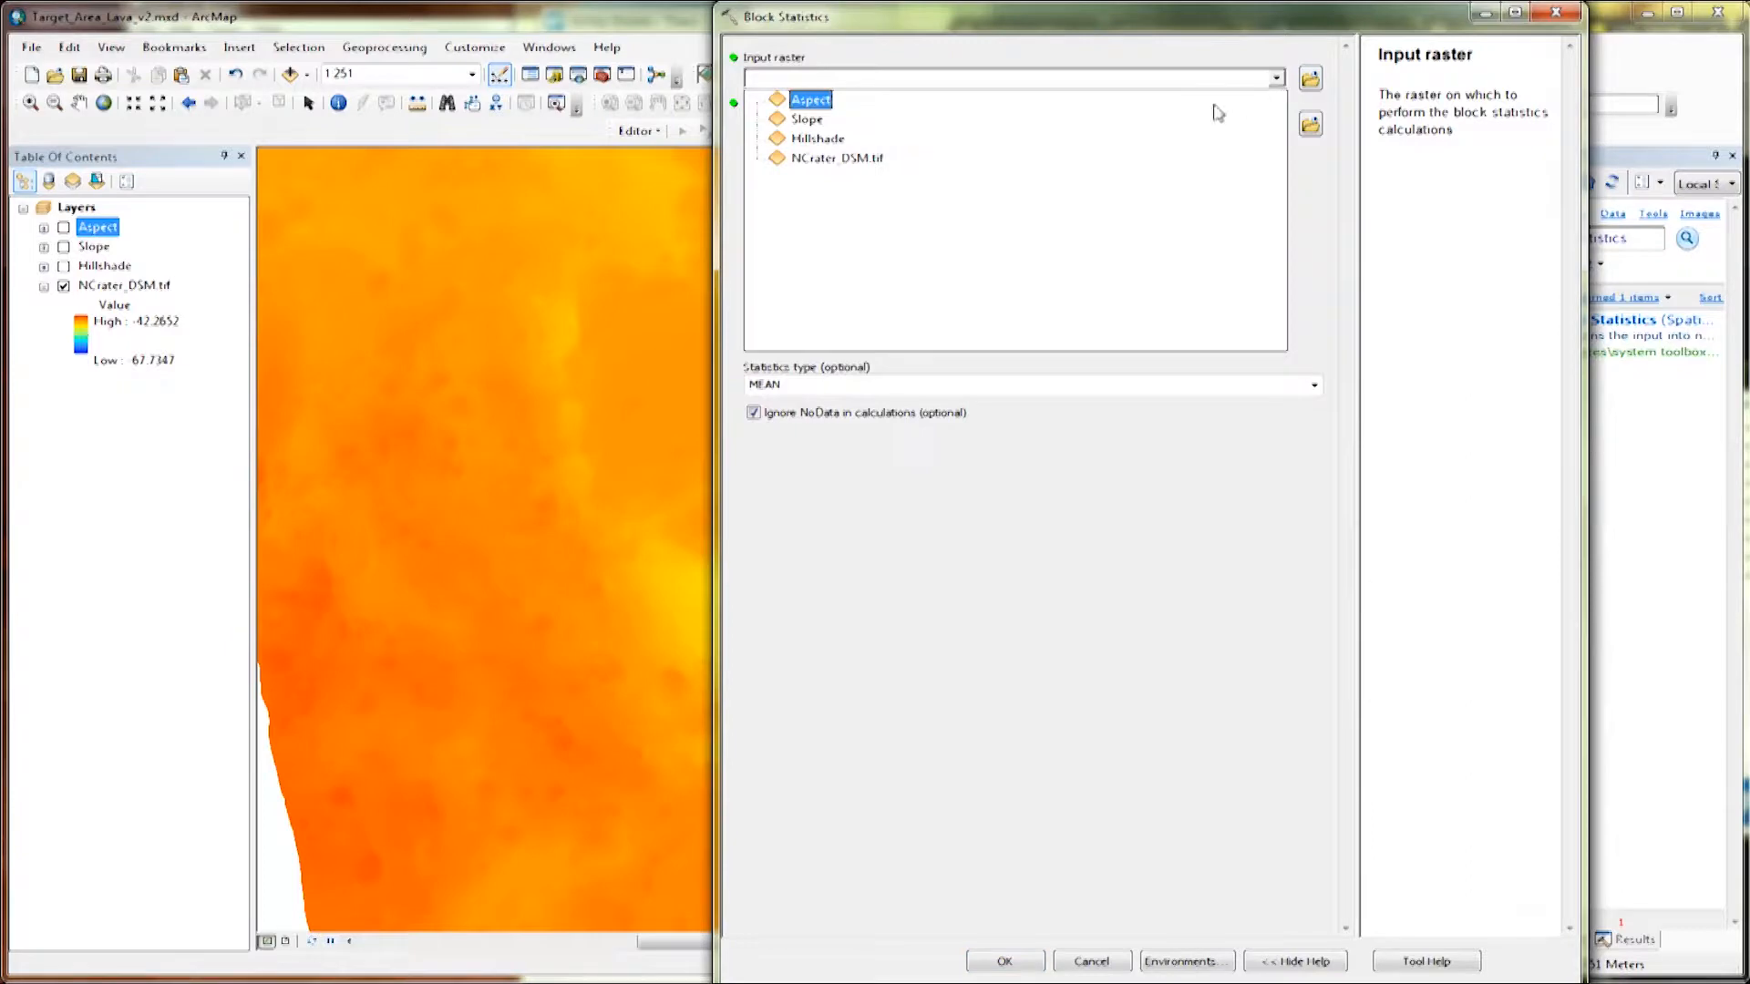
{"action": "left_click", "coordinate": [1126, 159]}
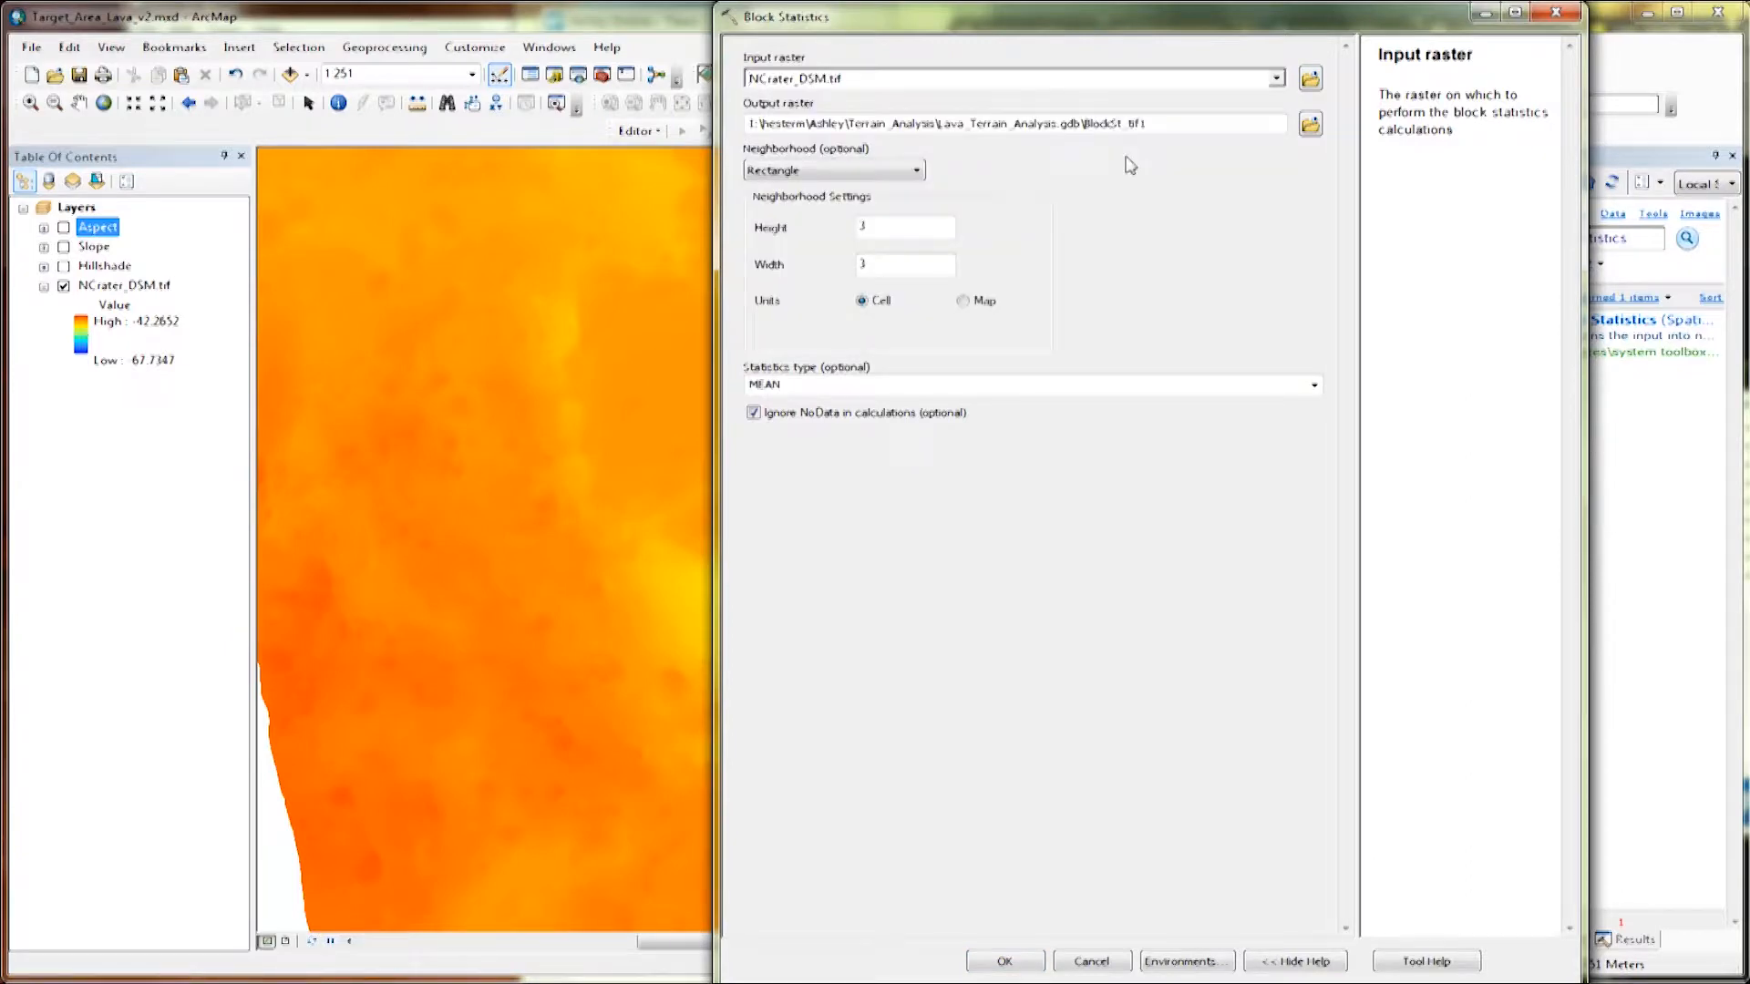
{"action": "left_click", "coordinate": [1164, 129]}
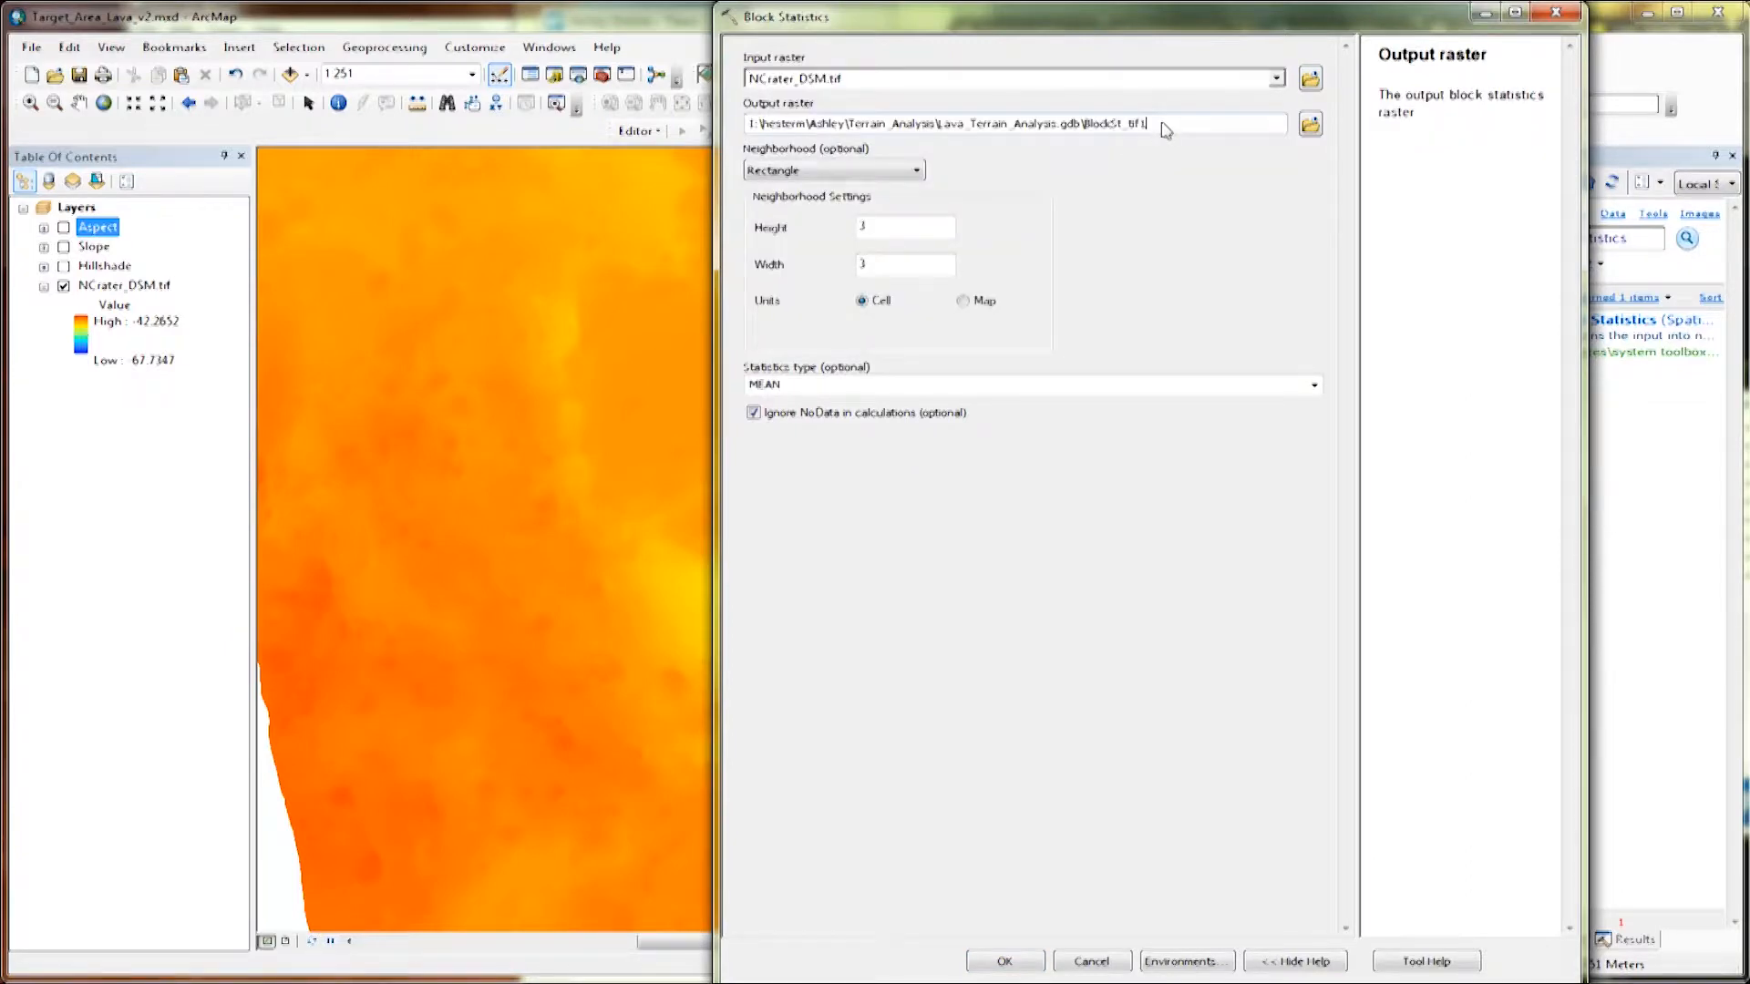
{"action": "left_click_drag", "start_coordinate": [1162, 134], "coordinate": [1089, 131]}
{"action": "type", "text": "min"}
{"action": "left_click", "coordinate": [951, 390]}
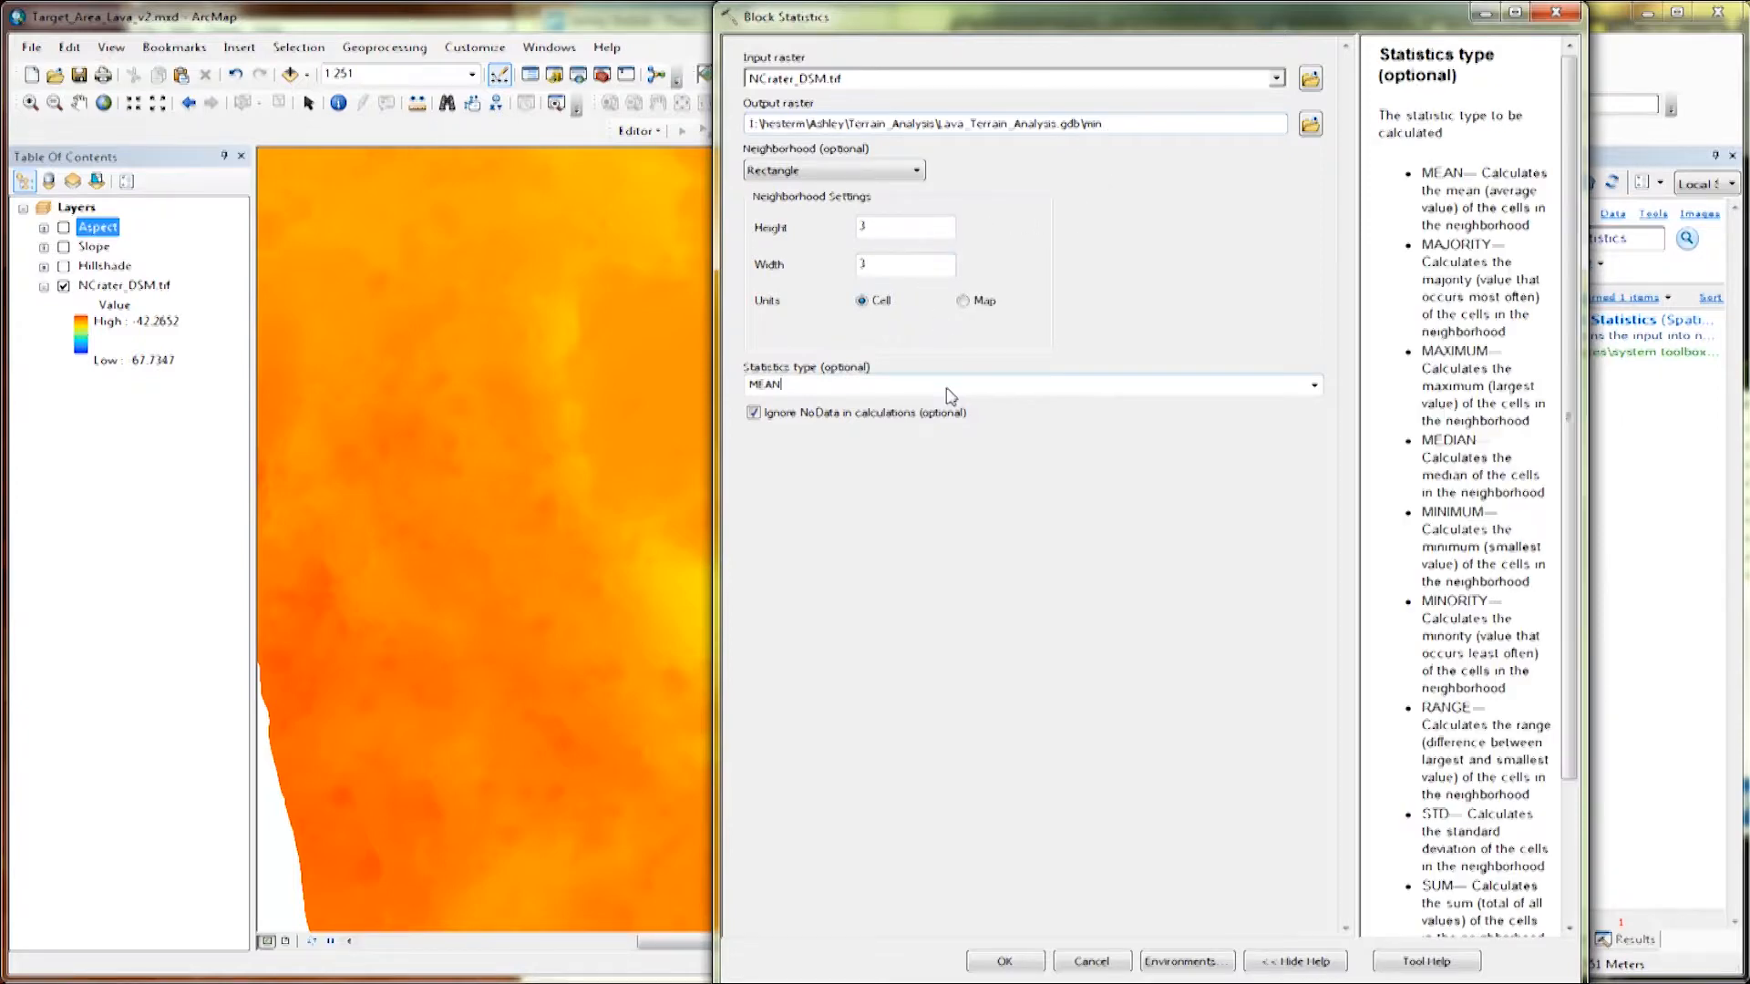
{"action": "left_click", "coordinate": [1314, 385]}
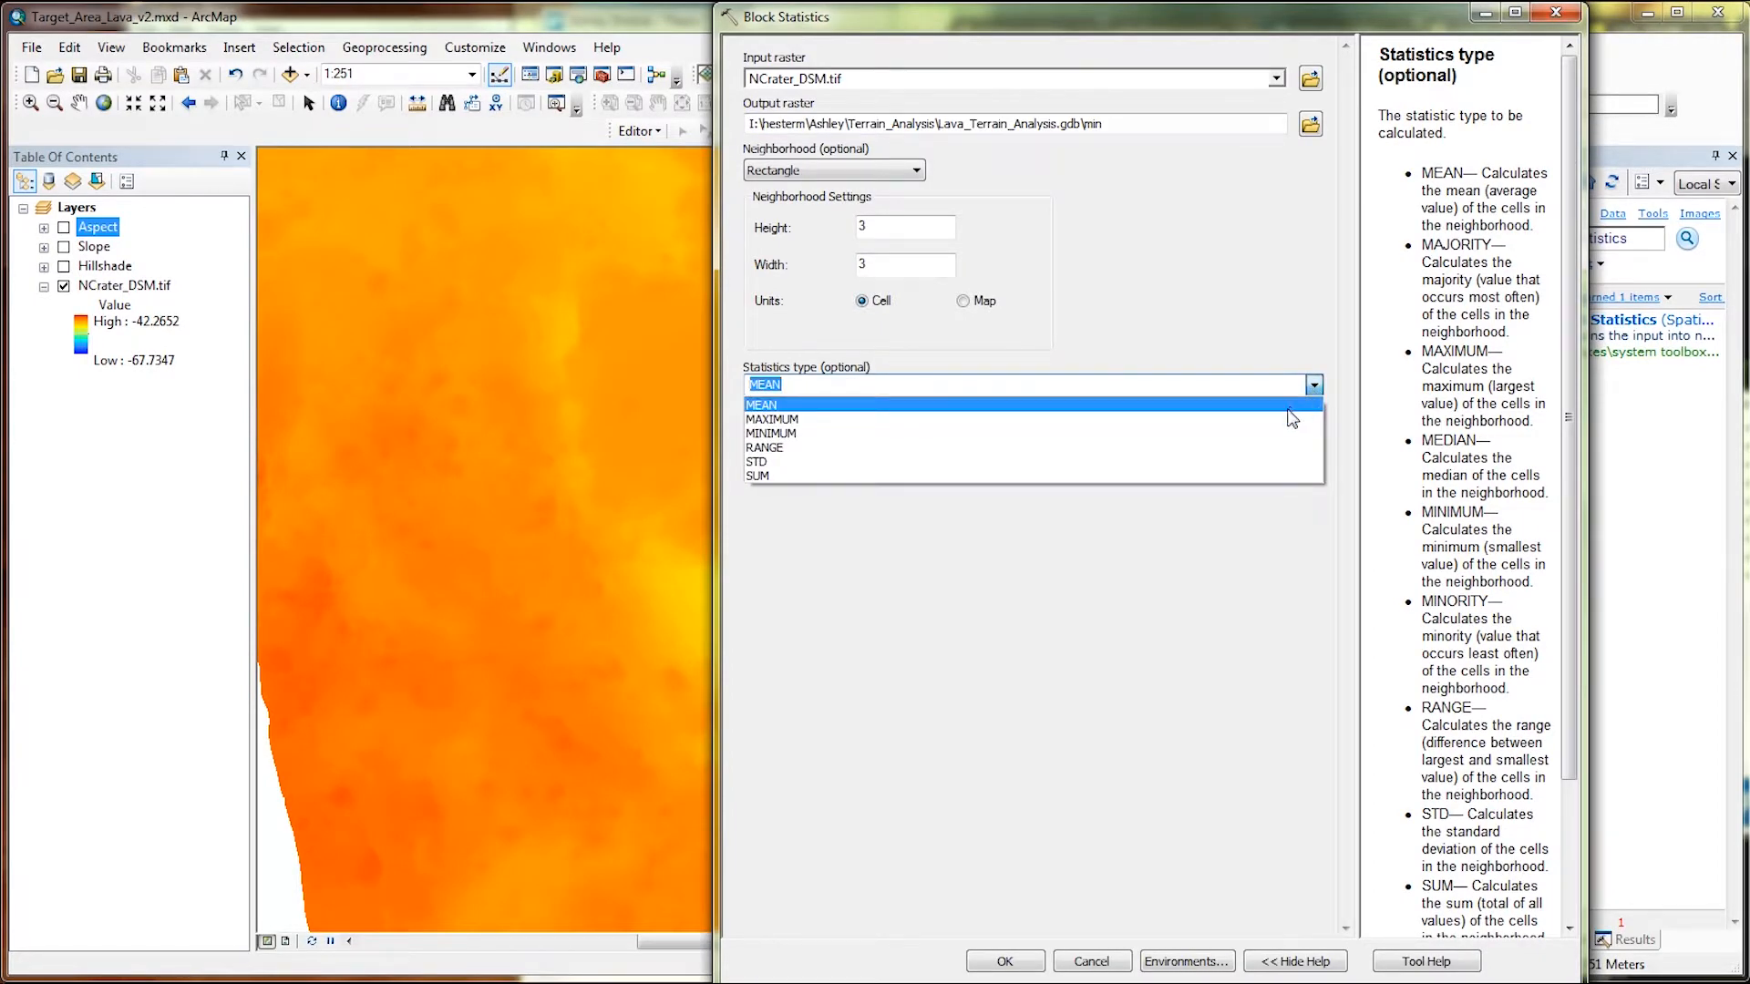
{"action": "left_click", "coordinate": [1268, 434]}
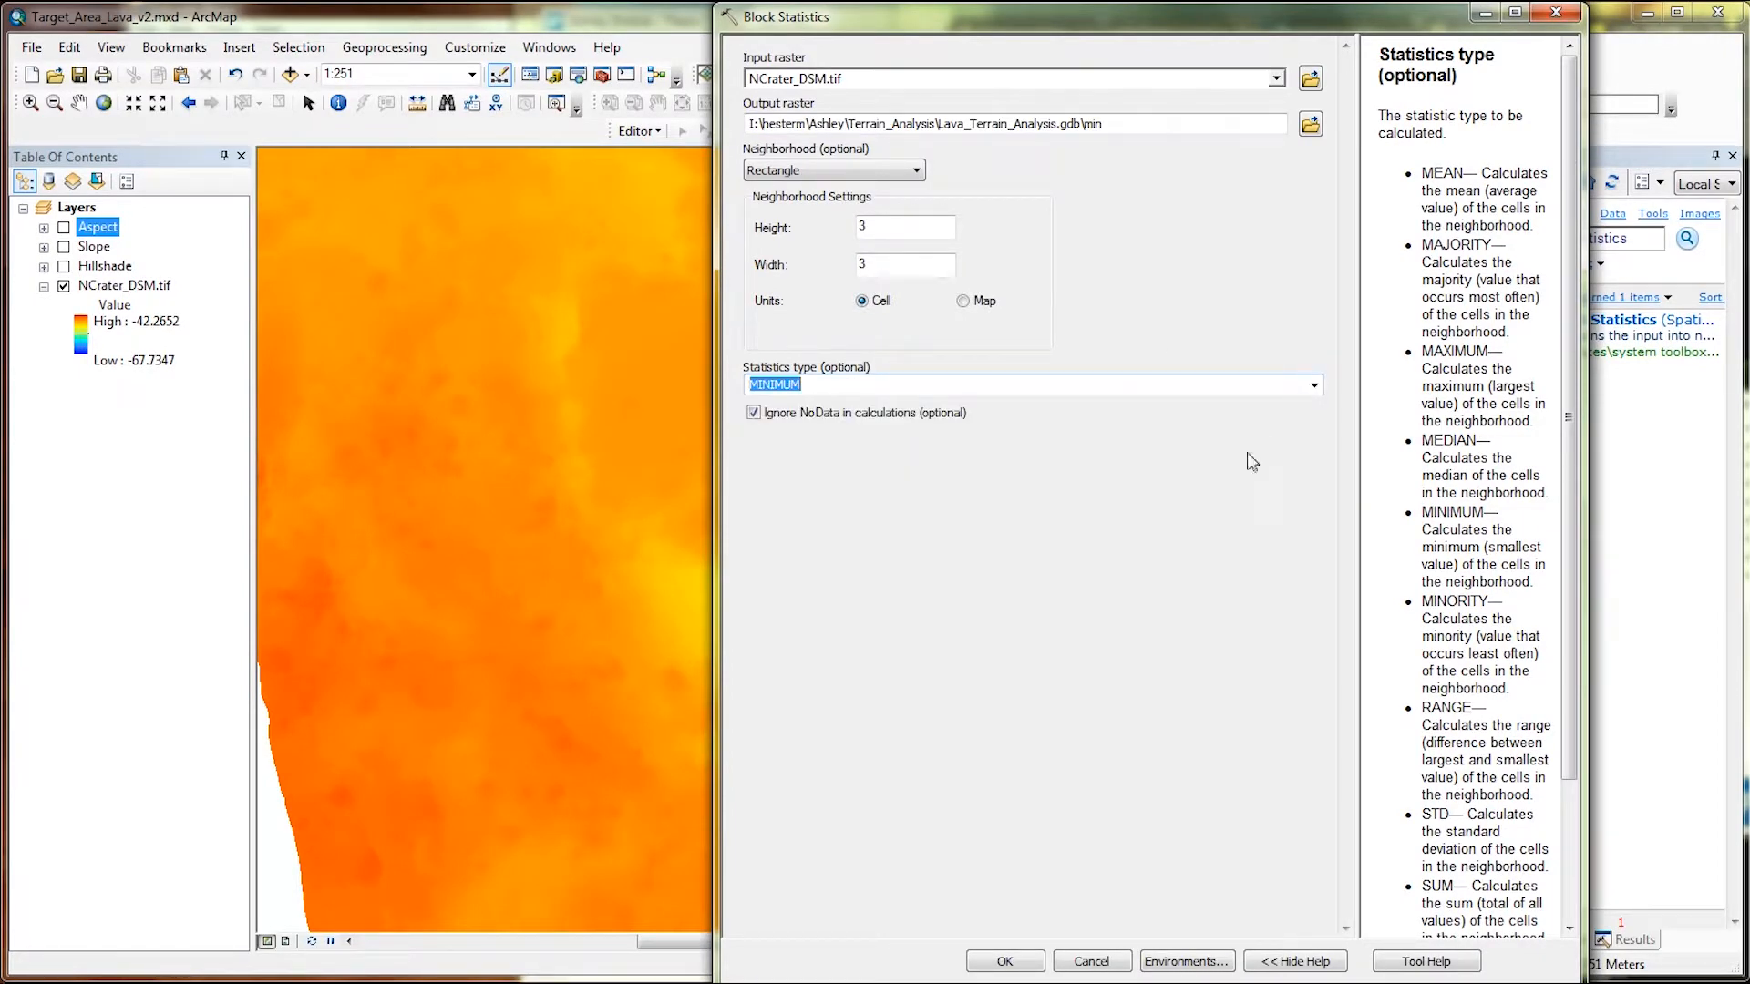
{"action": "left_click", "coordinate": [1033, 963]}
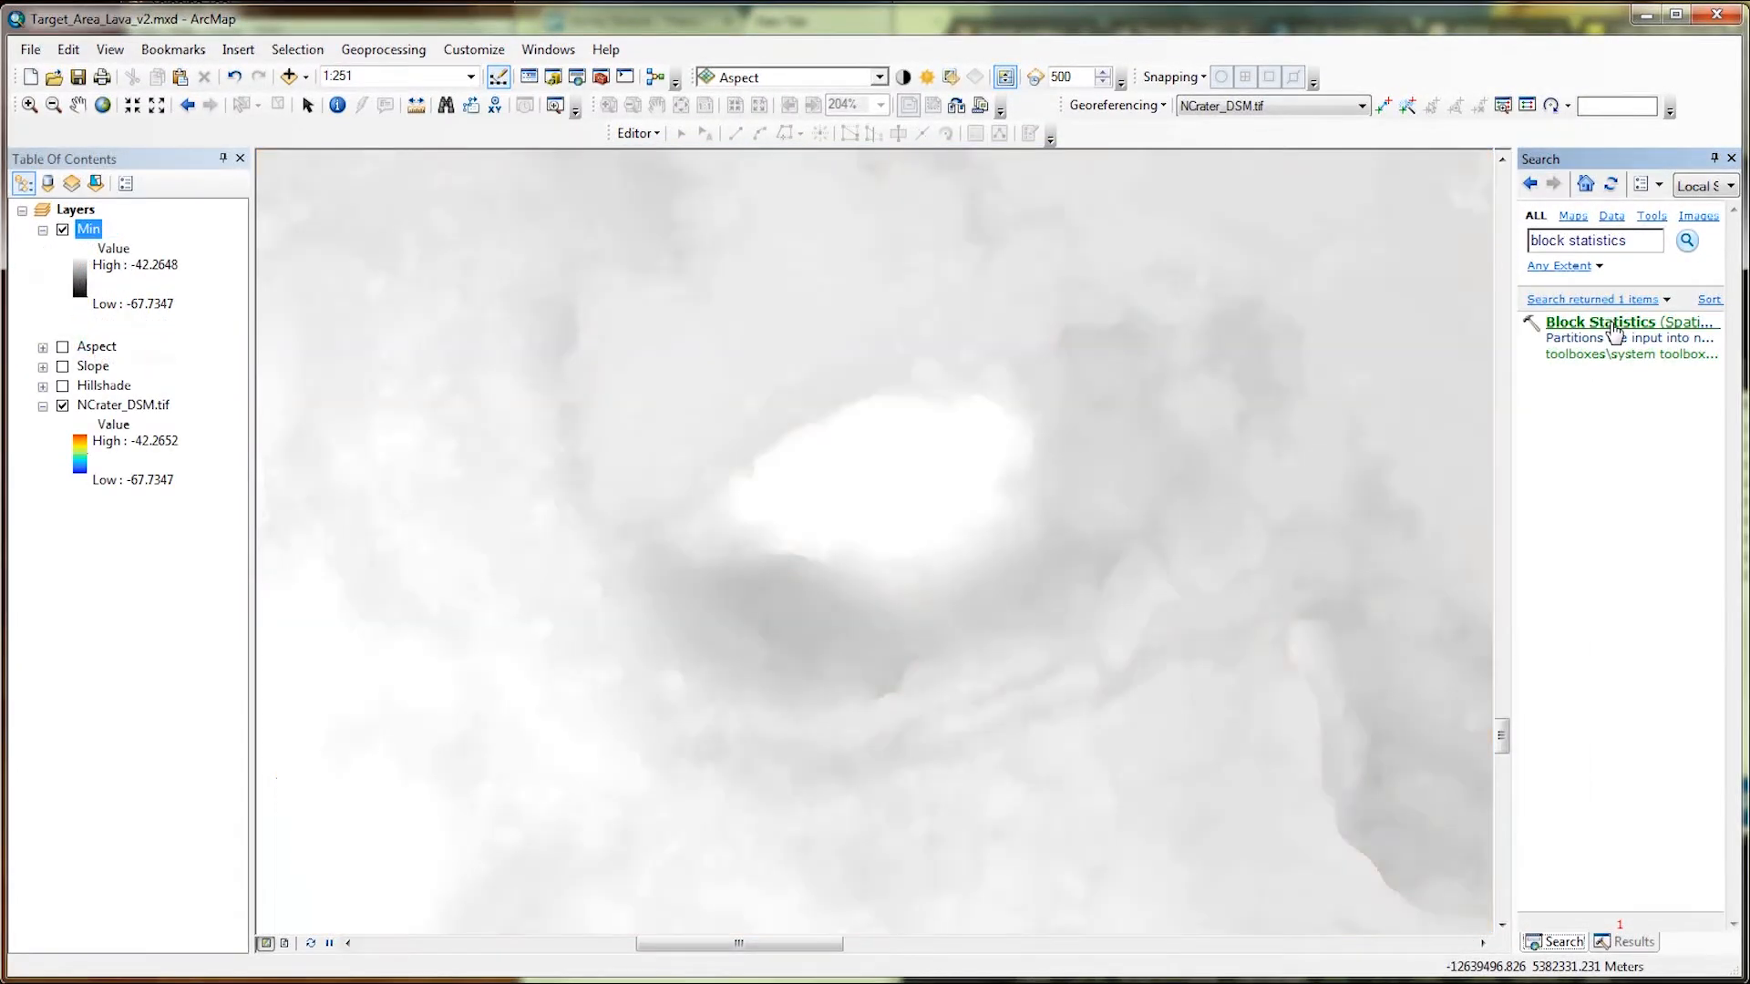
Run Block Statistics on NCrater_DSM.tif with statistics type MAXIMUM, saving the output raster as max in Lava_Terrain_Analysis.gdb.
{"action": "left_click", "coordinate": [1614, 326]}
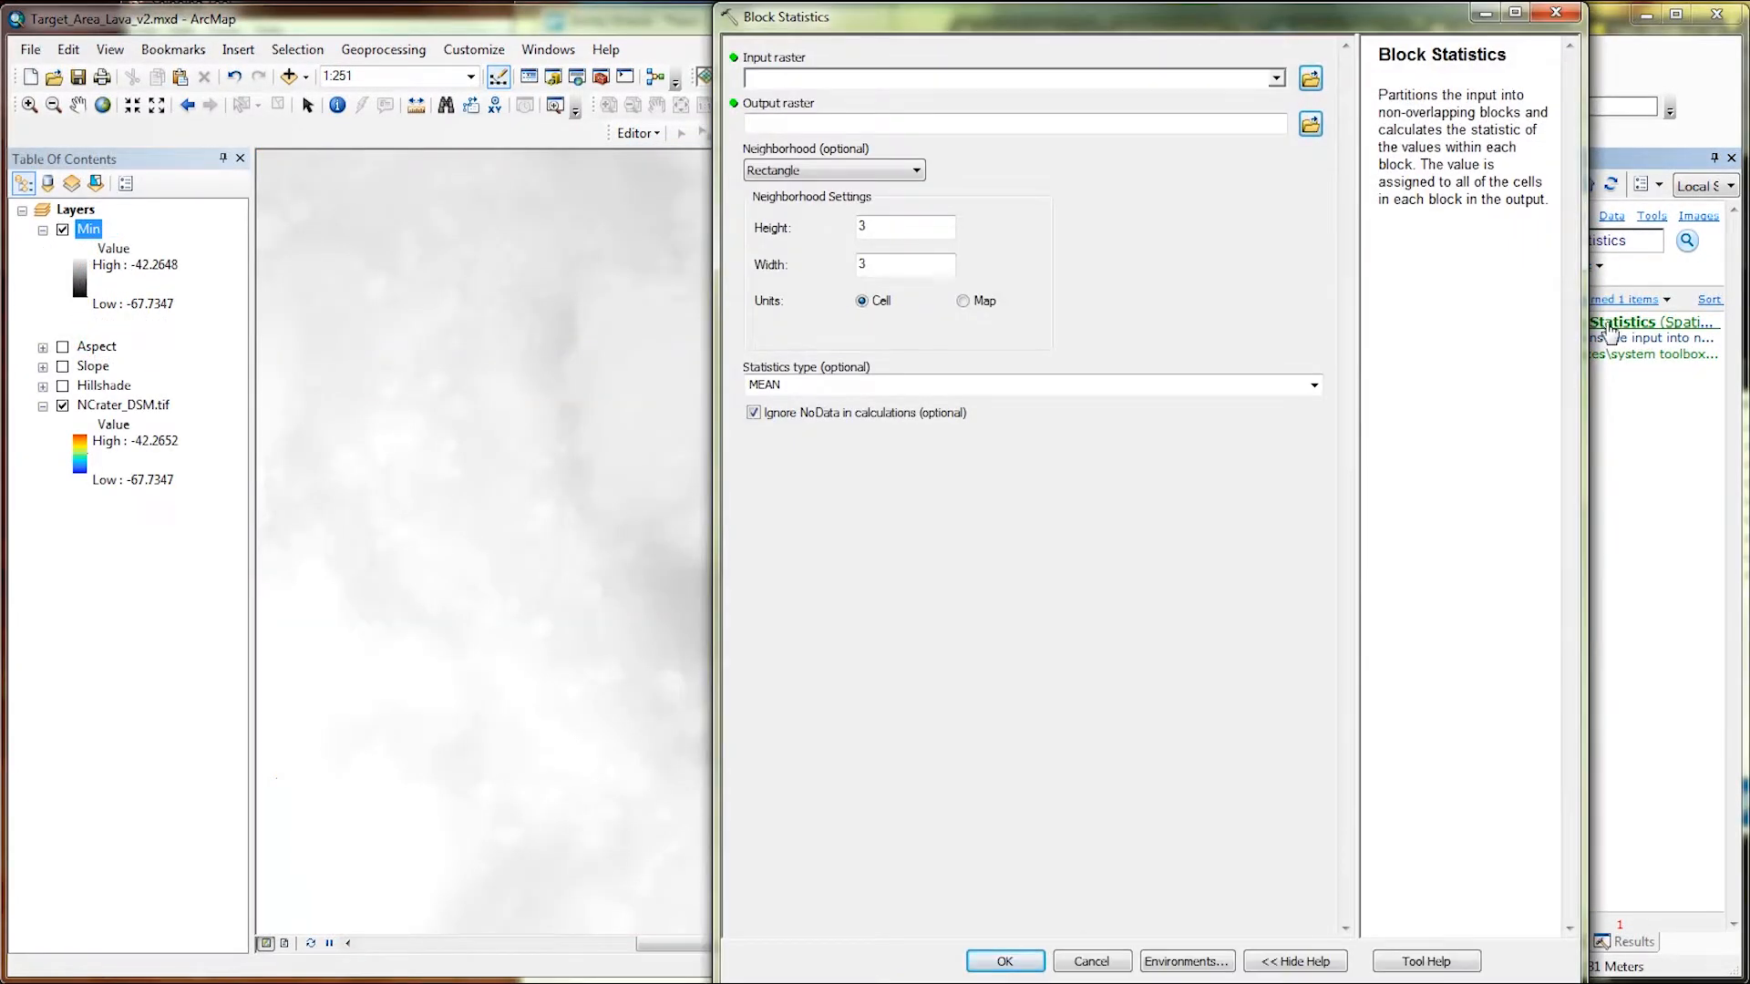
{"action": "left_click", "coordinate": [1276, 78]}
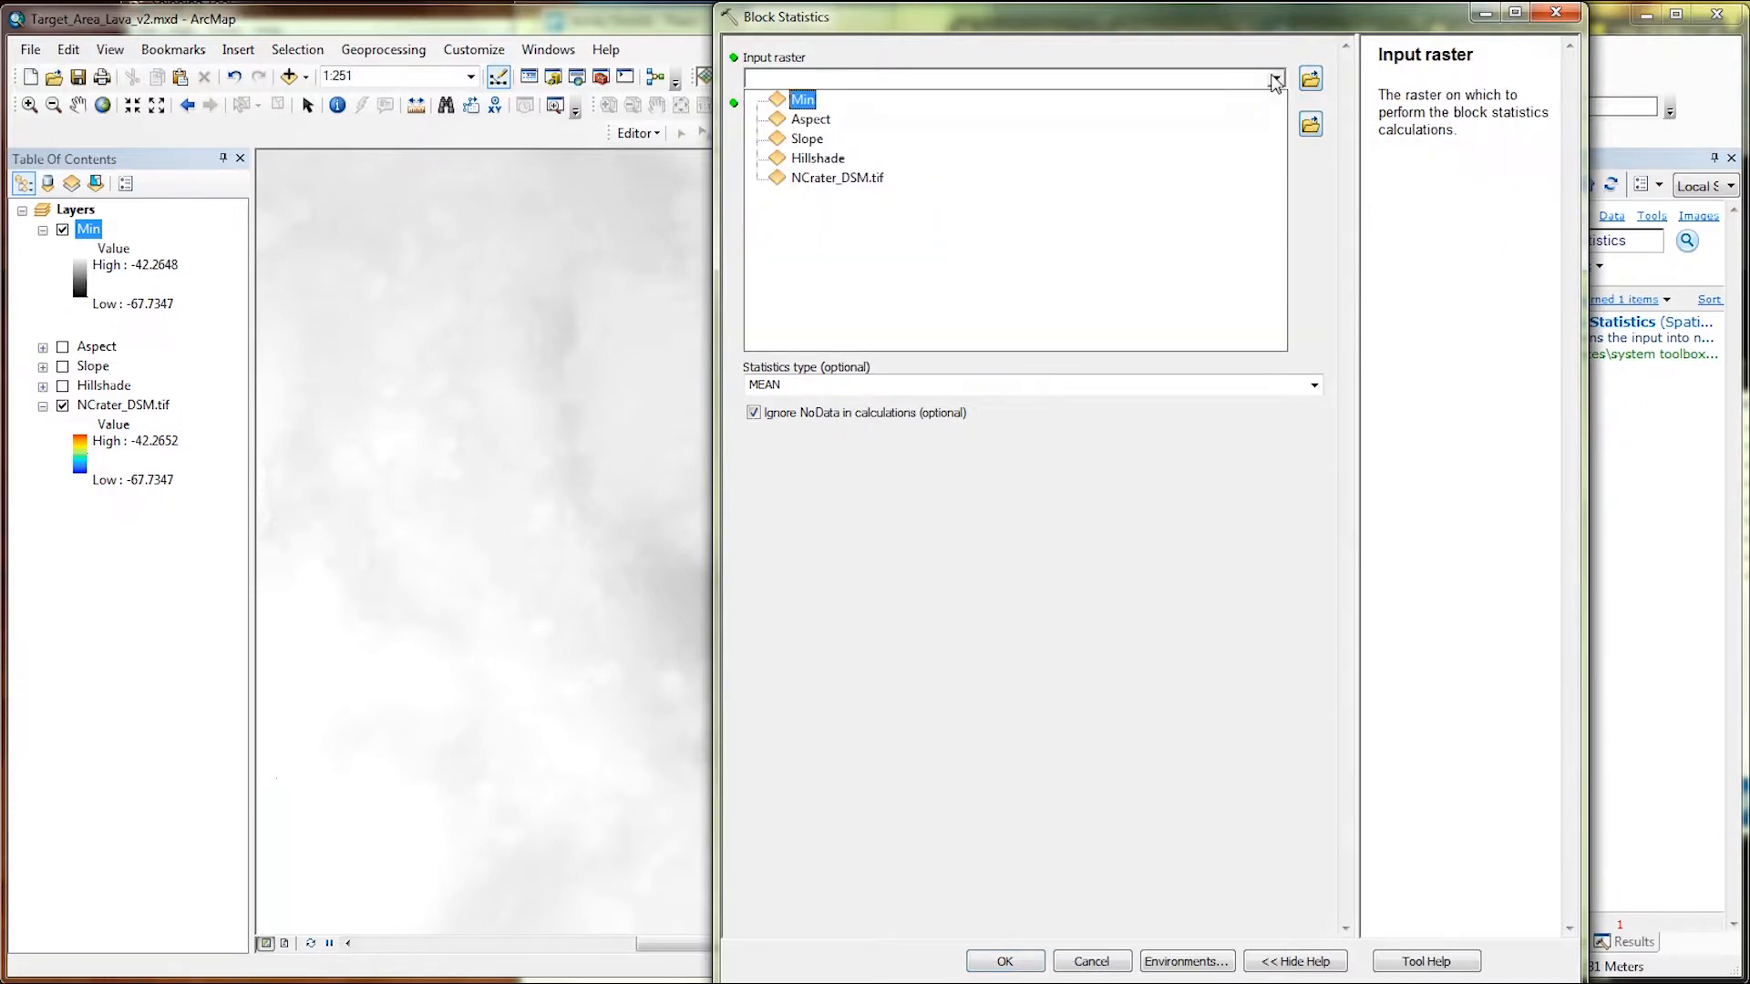
{"action": "left_click", "coordinate": [1211, 181]}
{"action": "left_click", "coordinate": [1201, 128]}
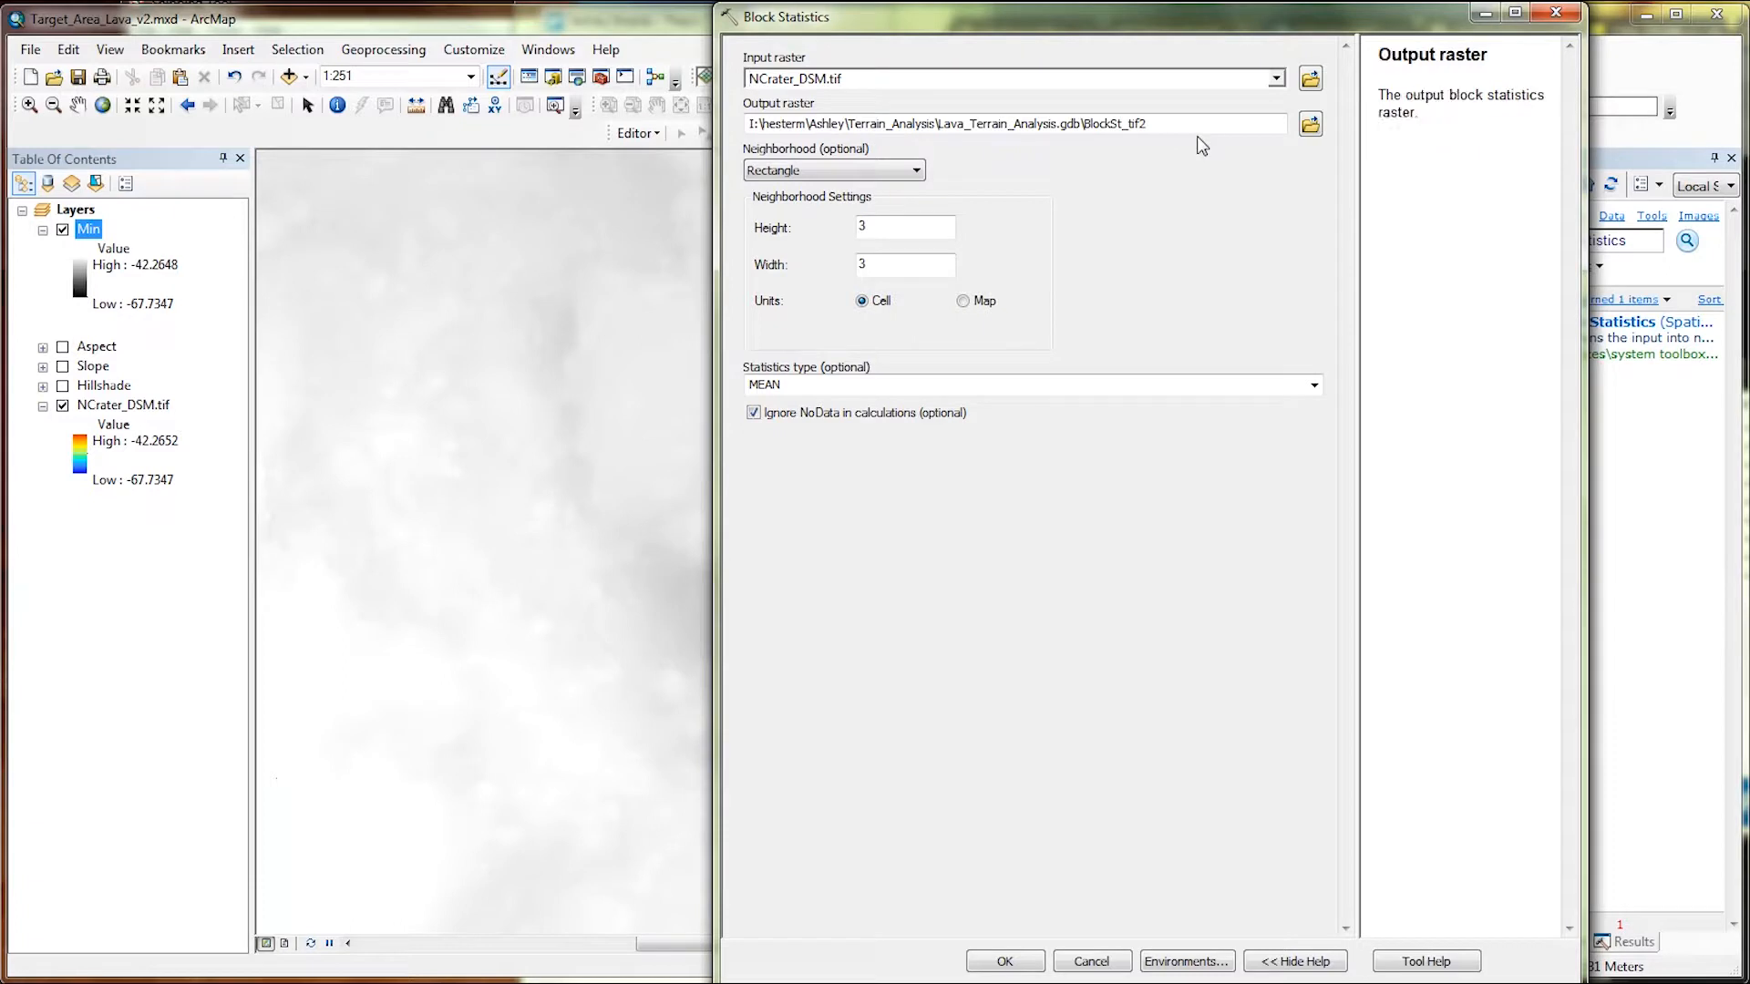
{"action": "left_click_drag", "start_coordinate": [1150, 125], "coordinate": [1091, 133]}
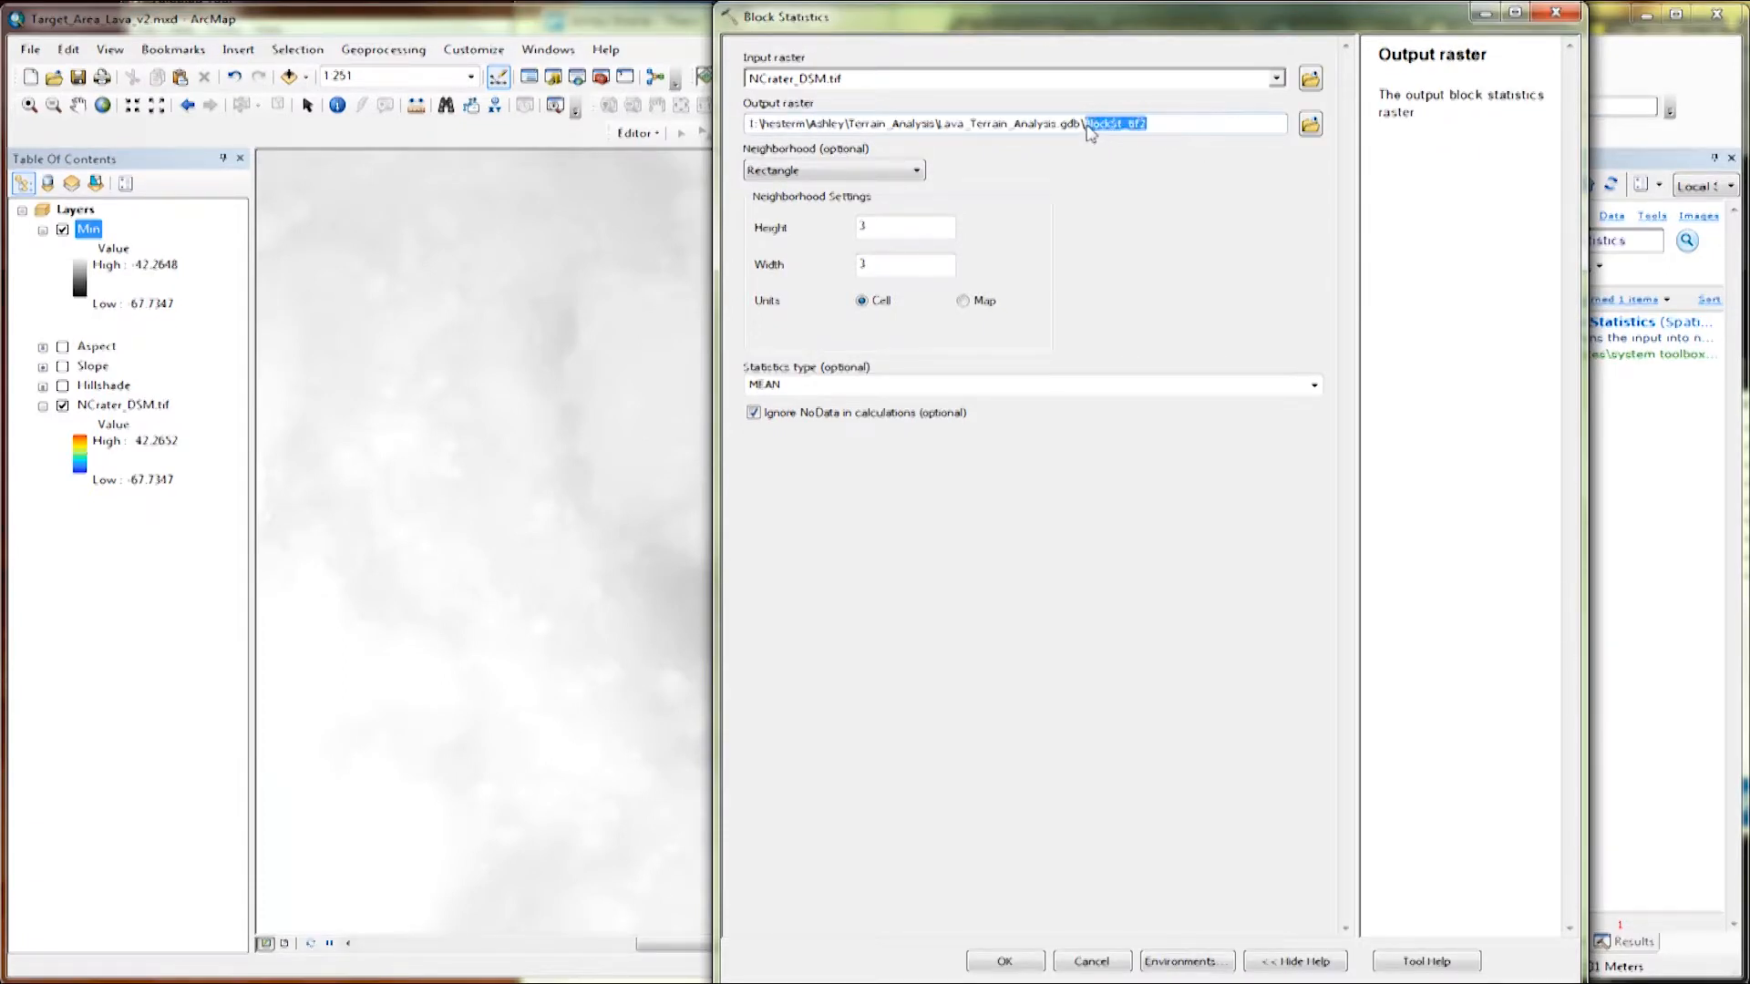
{"action": "type", "text": "max"}
{"action": "left_click", "coordinate": [930, 387]}
{"action": "left_click", "coordinate": [1313, 385]}
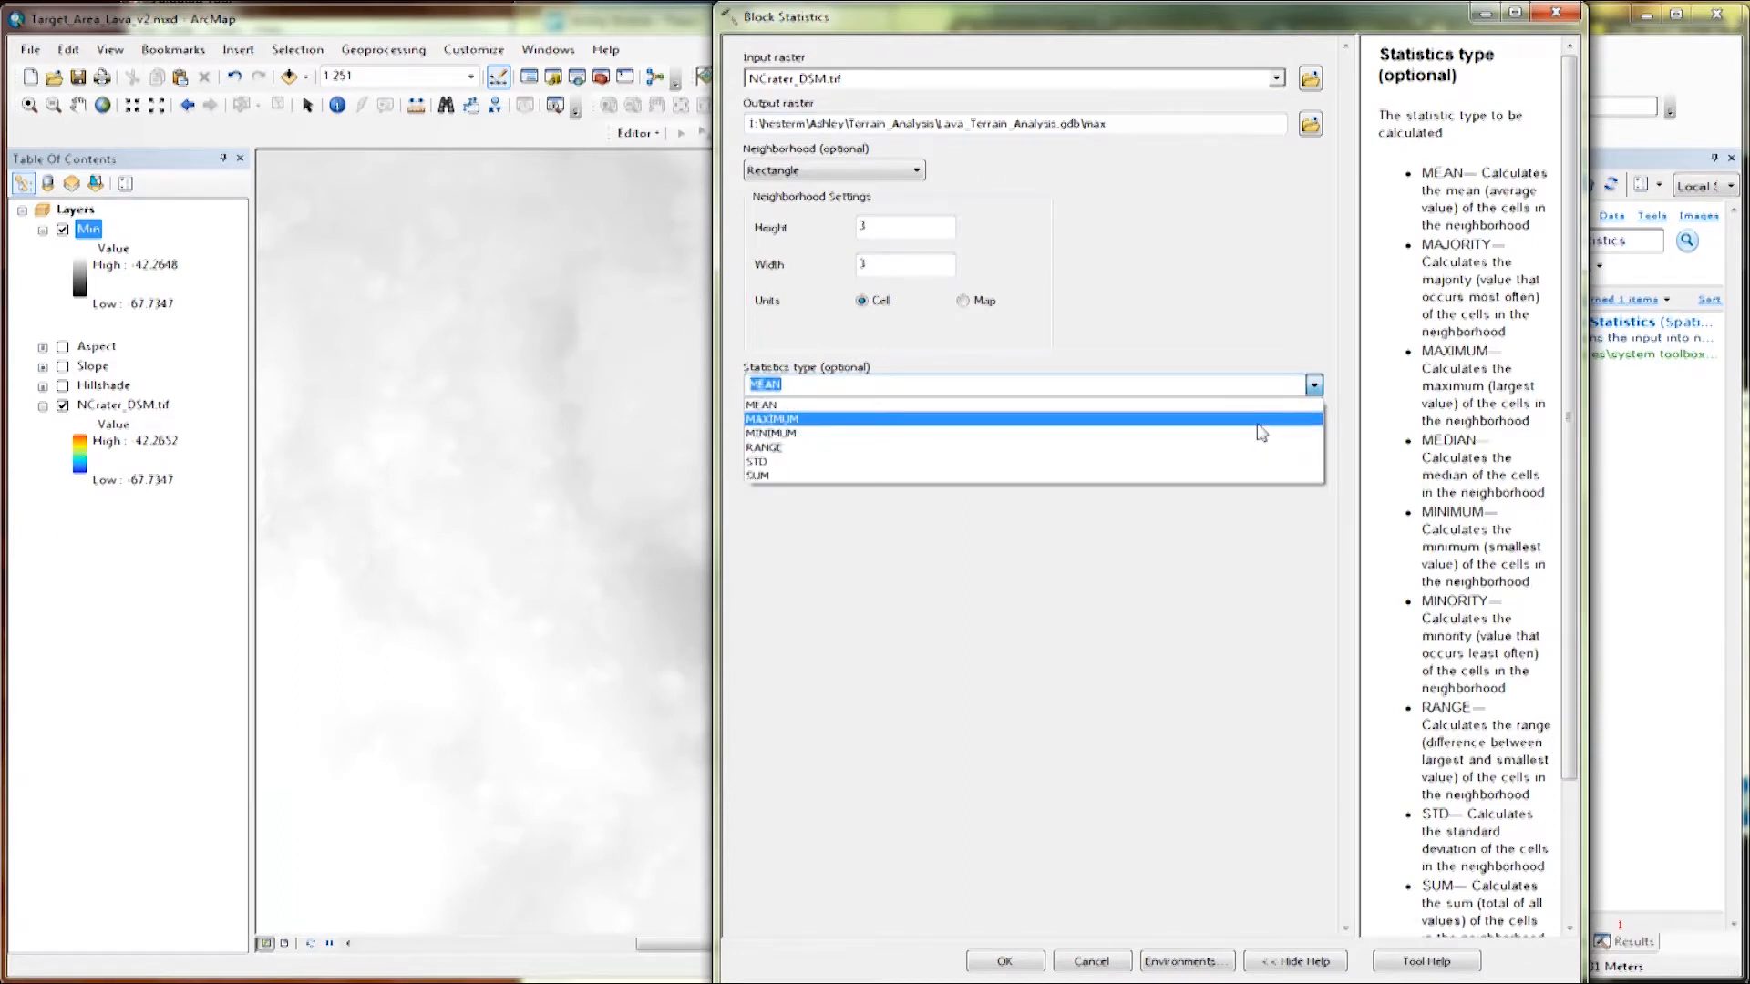
{"action": "left_click", "coordinate": [1261, 419]}
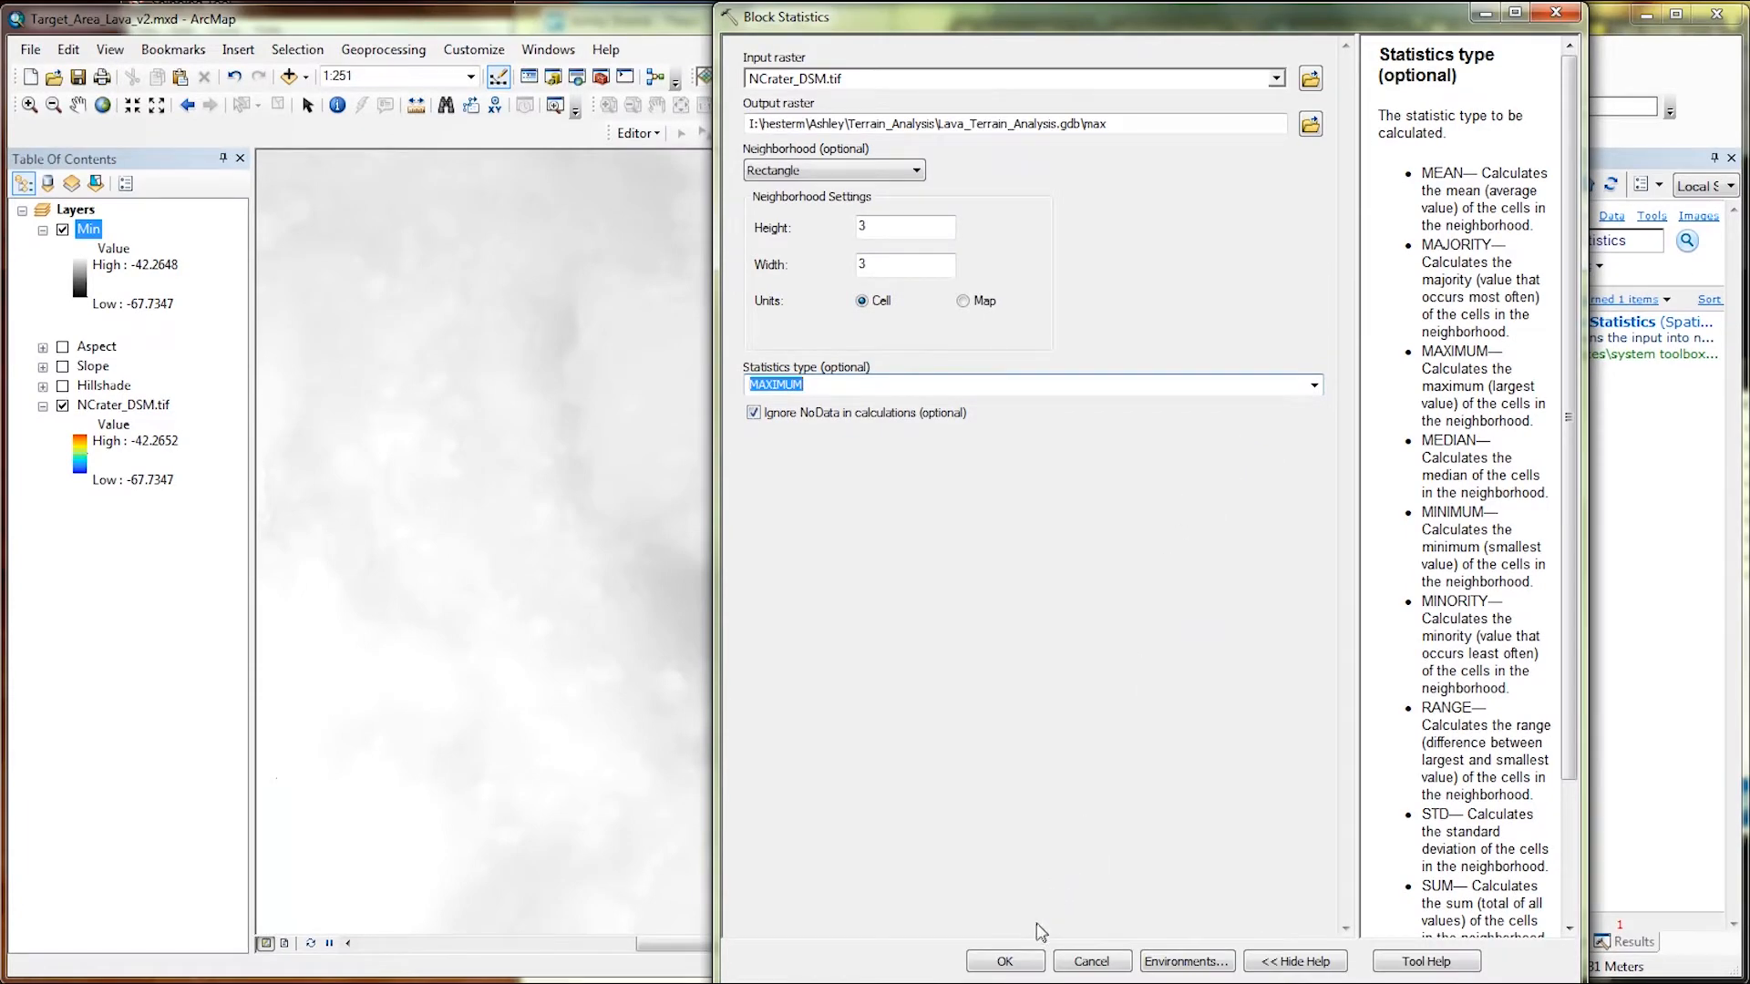
{"action": "left_click", "coordinate": [1028, 963]}
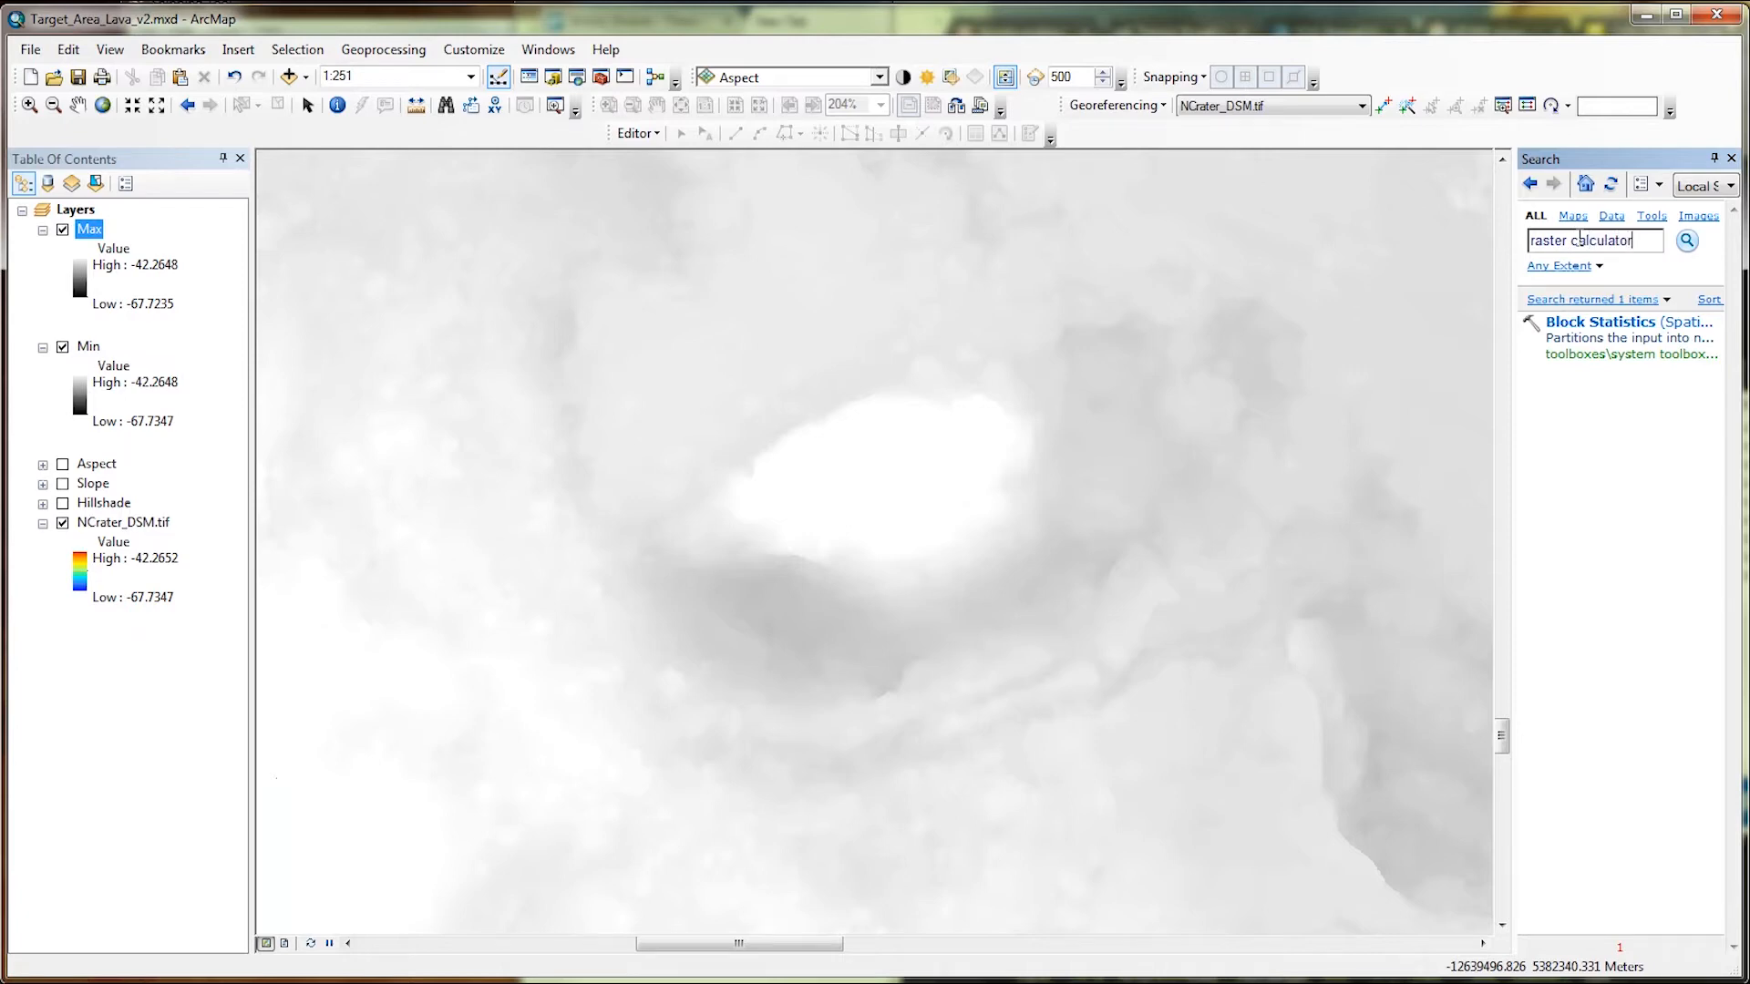
Open Raster Calculator and build the expression SquareRoot(Abs(Square("Max") - Square("Min"))).
{"action": "key", "text": "Return"}
{"action": "left_click", "coordinate": [1620, 386]}
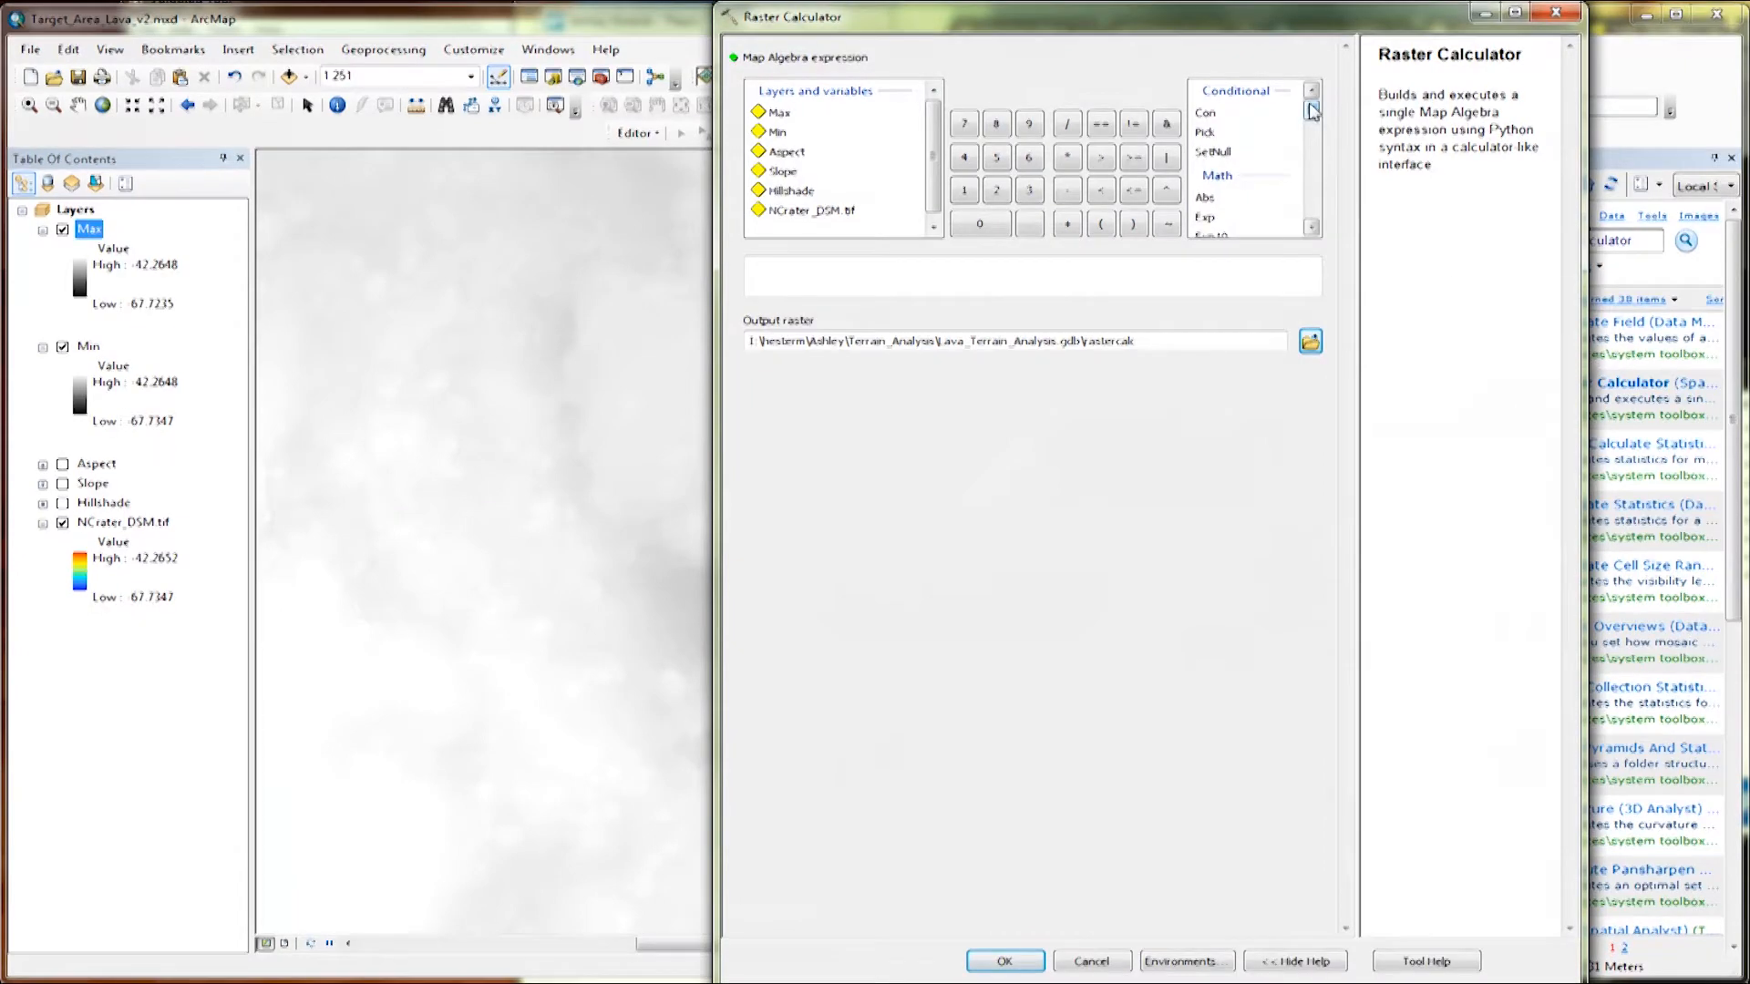
{"action": "left_click_drag", "start_coordinate": [1312, 111], "coordinate": [1319, 152]}
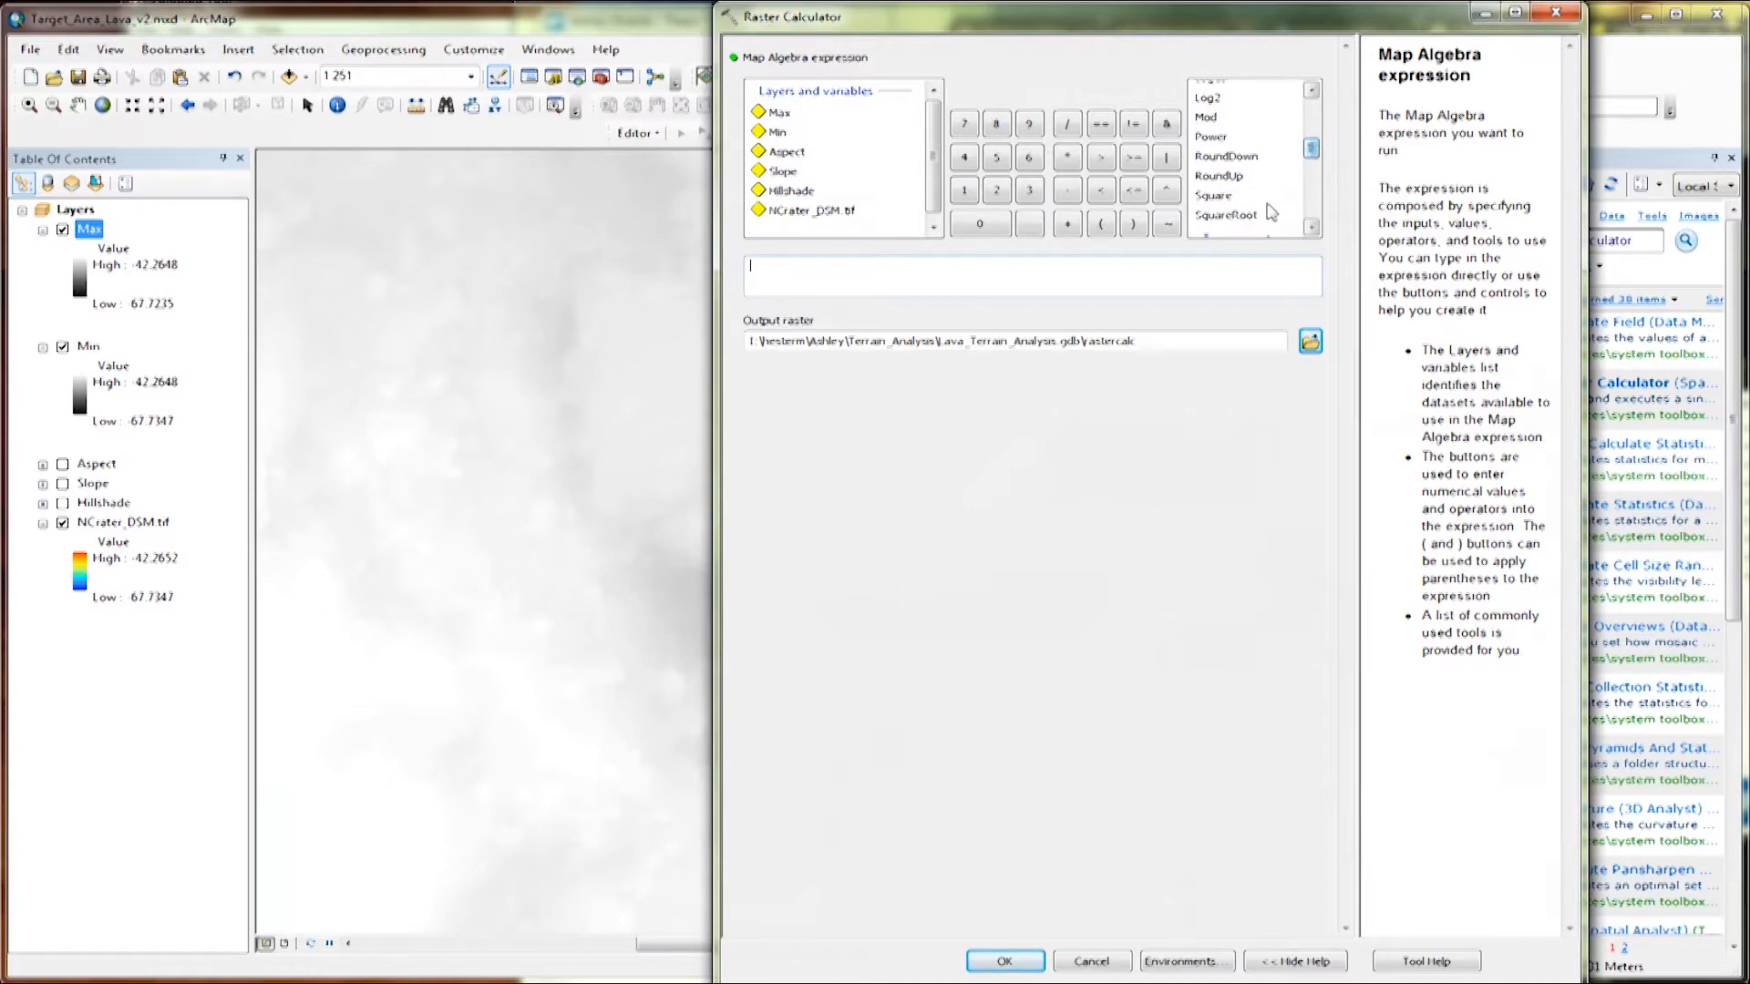
{"action": "double_click", "coordinate": [1252, 216]}
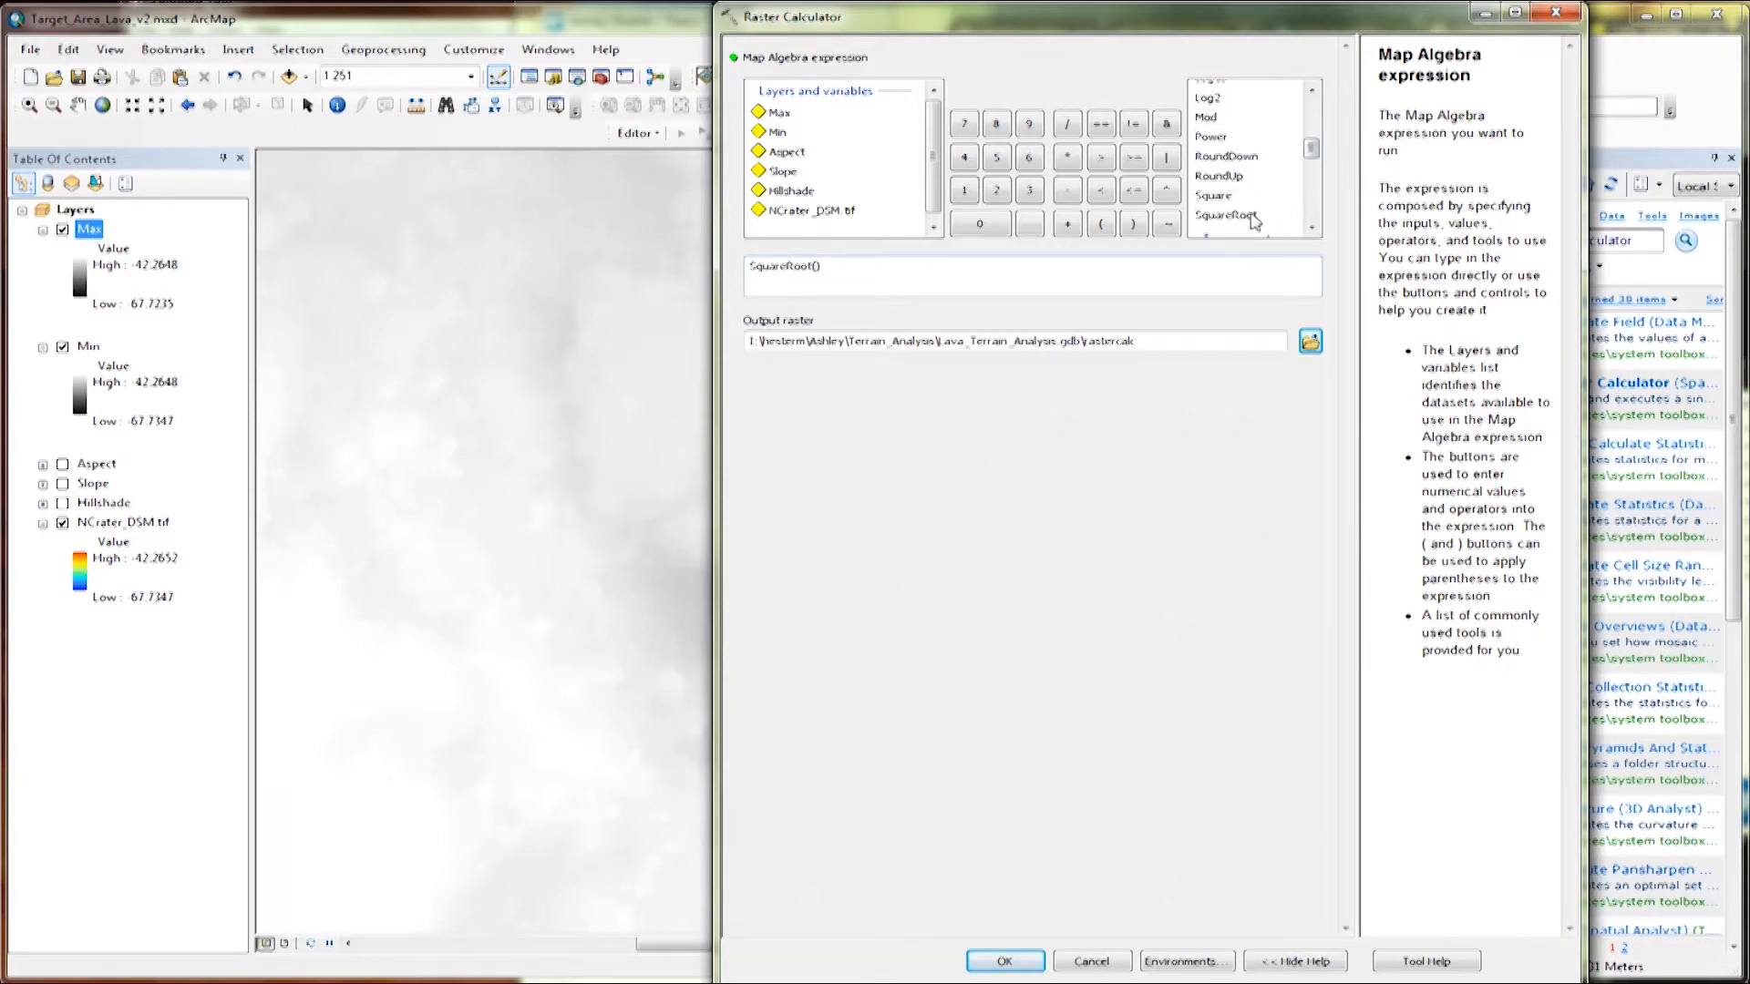
{"action": "left_click_drag", "start_coordinate": [1314, 153], "coordinate": [1316, 130]}
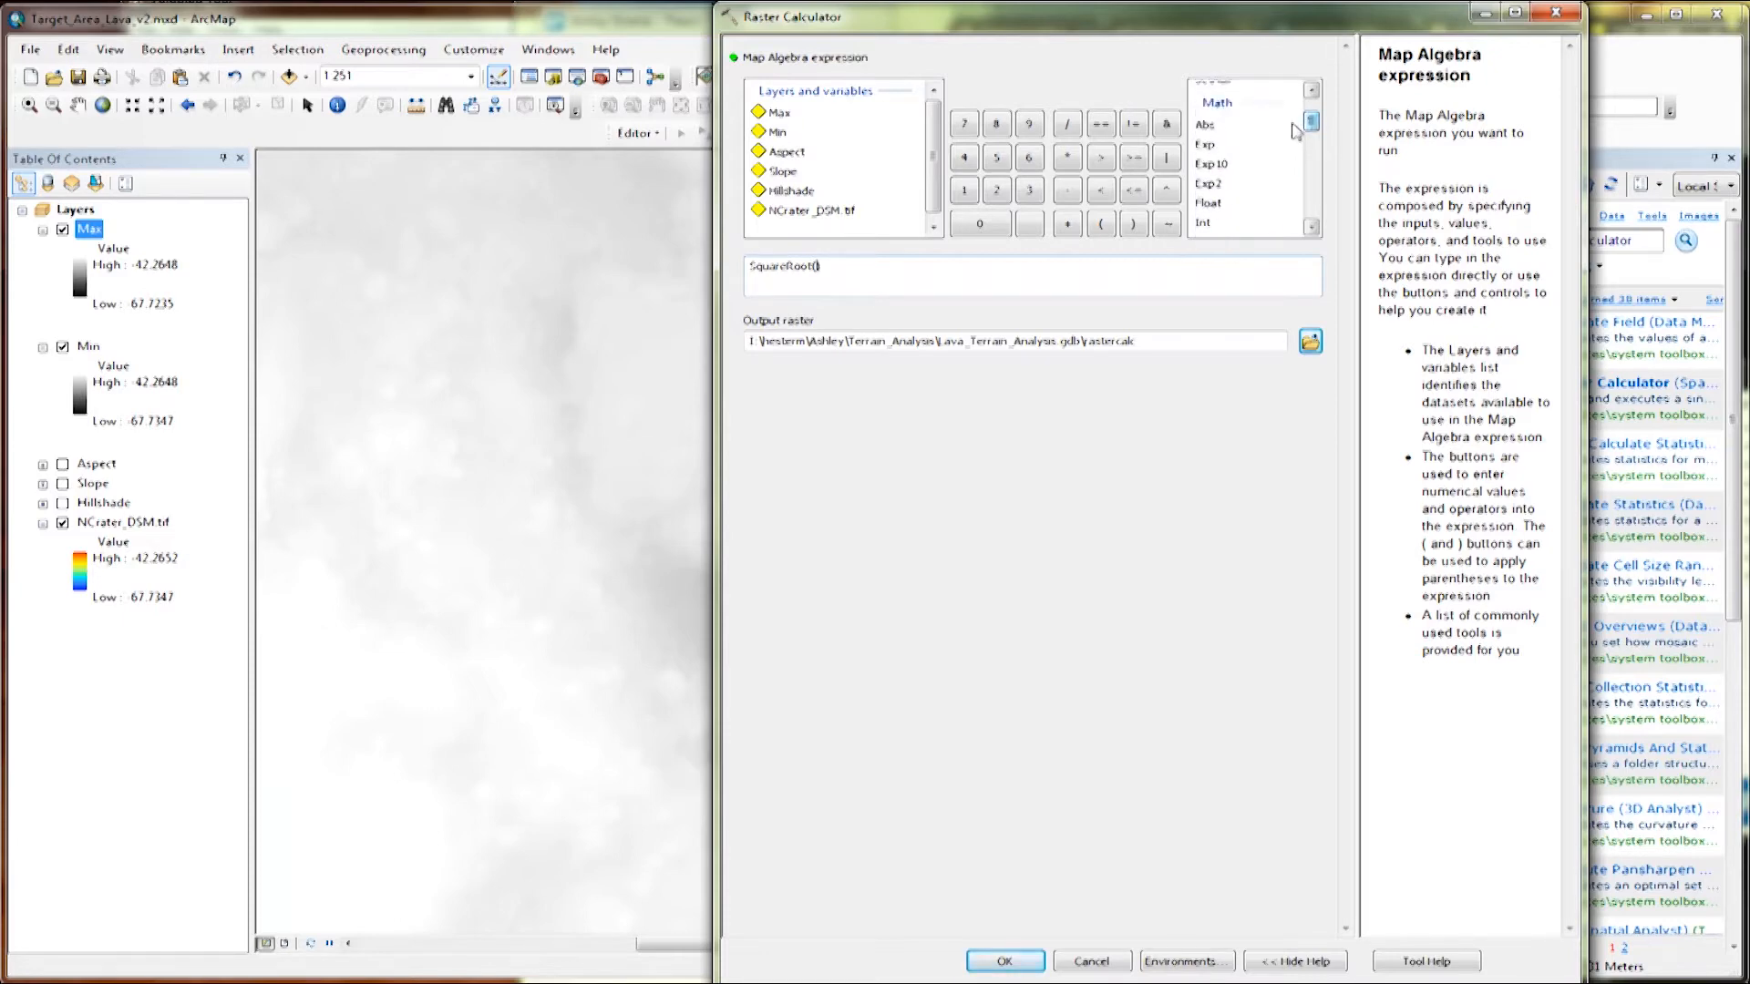
{"action": "double_click", "coordinate": [1217, 126]}
{"action": "left_click_drag", "start_coordinate": [1313, 121], "coordinate": [1316, 157]}
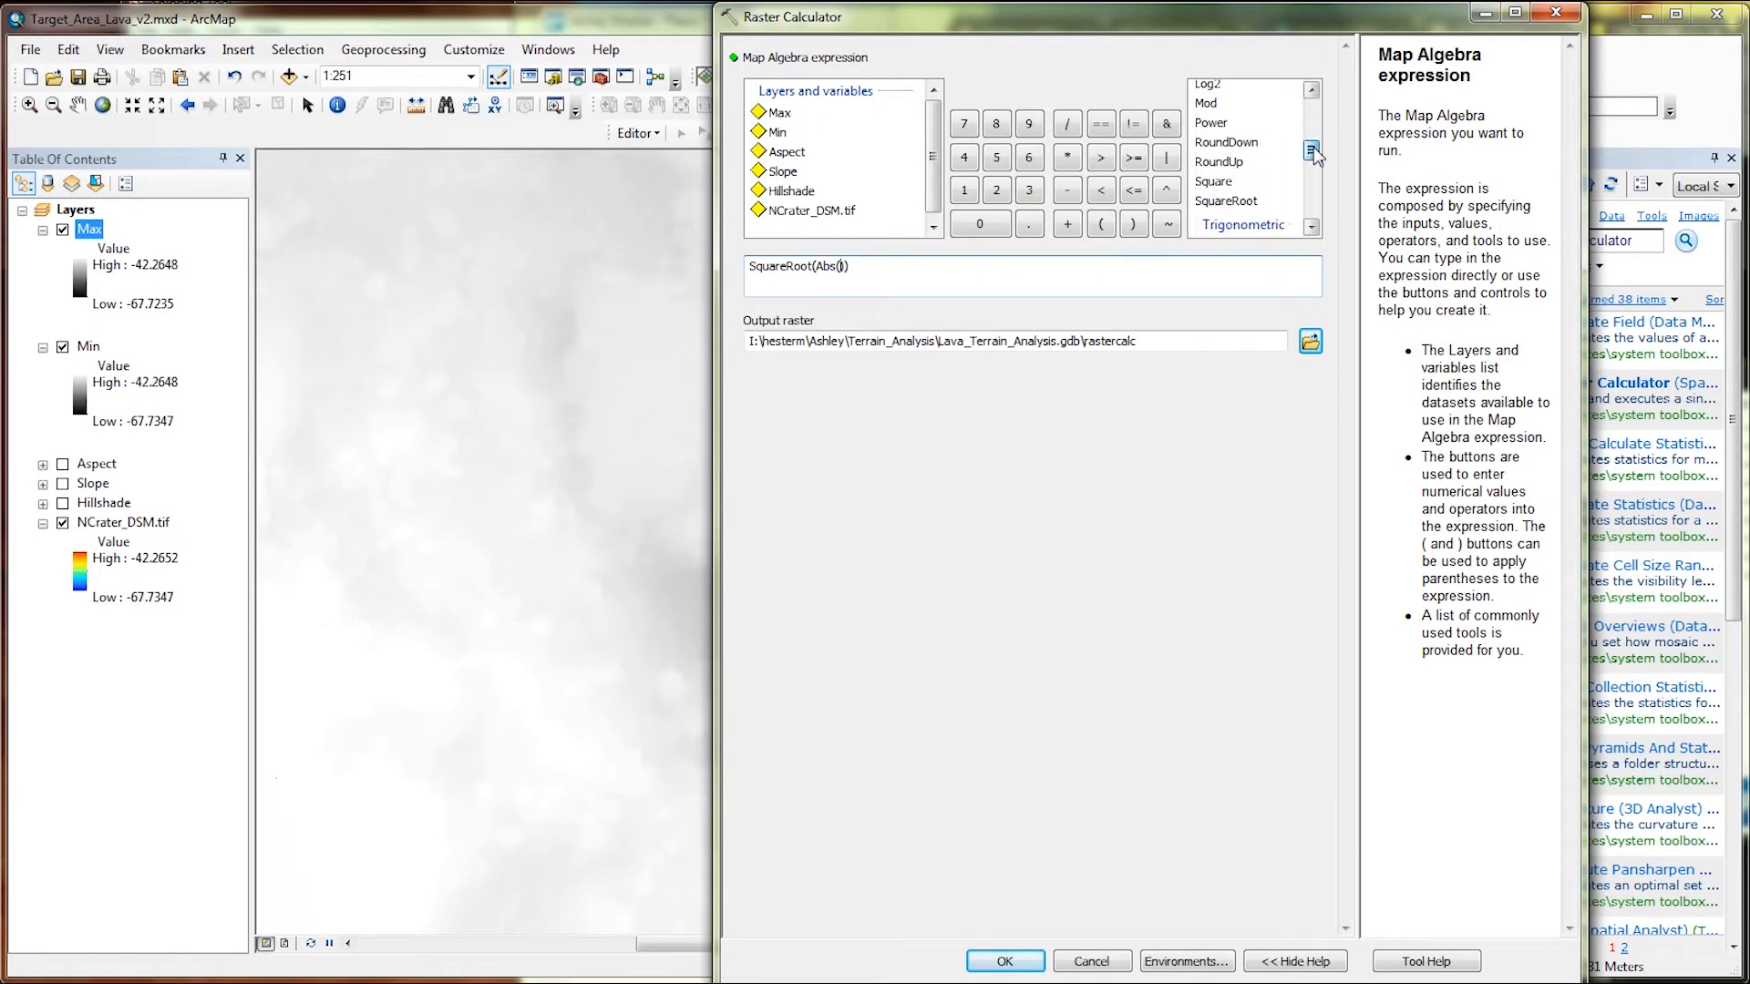
{"action": "double_click", "coordinate": [1232, 184]}
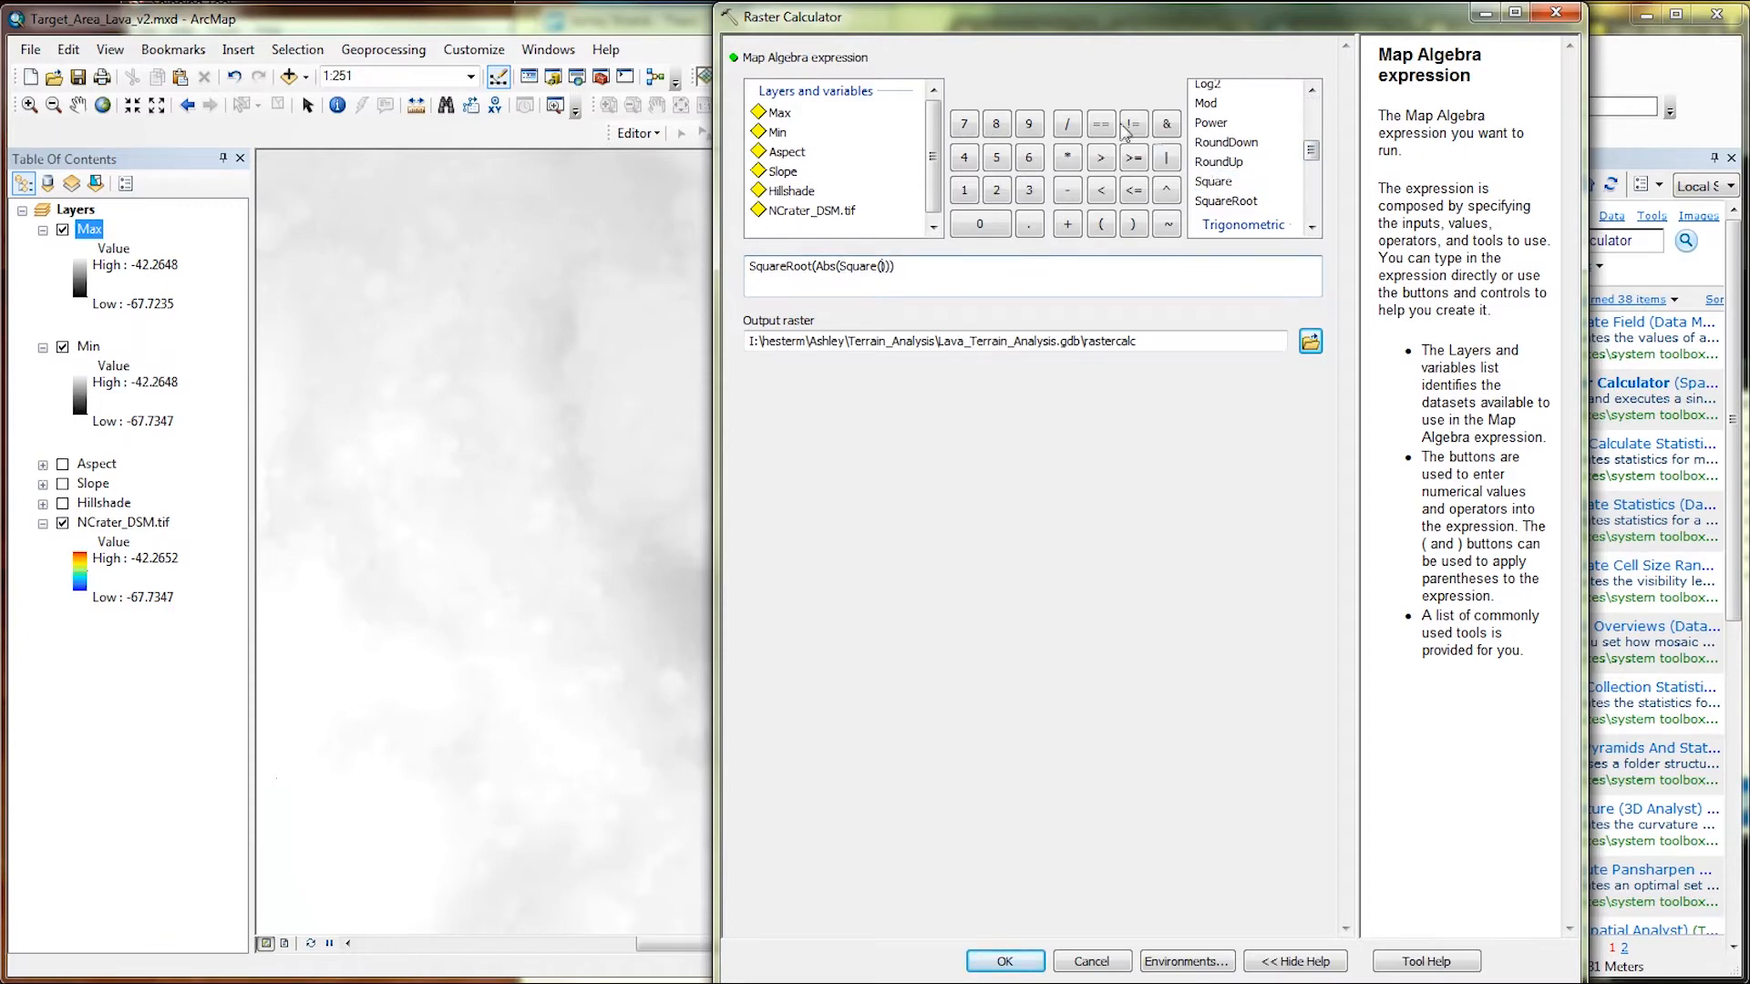
{"action": "left_click", "coordinate": [777, 119]}
{"action": "double_click", "coordinate": [777, 119]}
{"action": "left_click", "coordinate": [1068, 191]}
{"action": "left_click", "coordinate": [1225, 183]}
{"action": "double_click", "coordinate": [1225, 182]}
{"action": "double_click", "coordinate": [784, 133]}
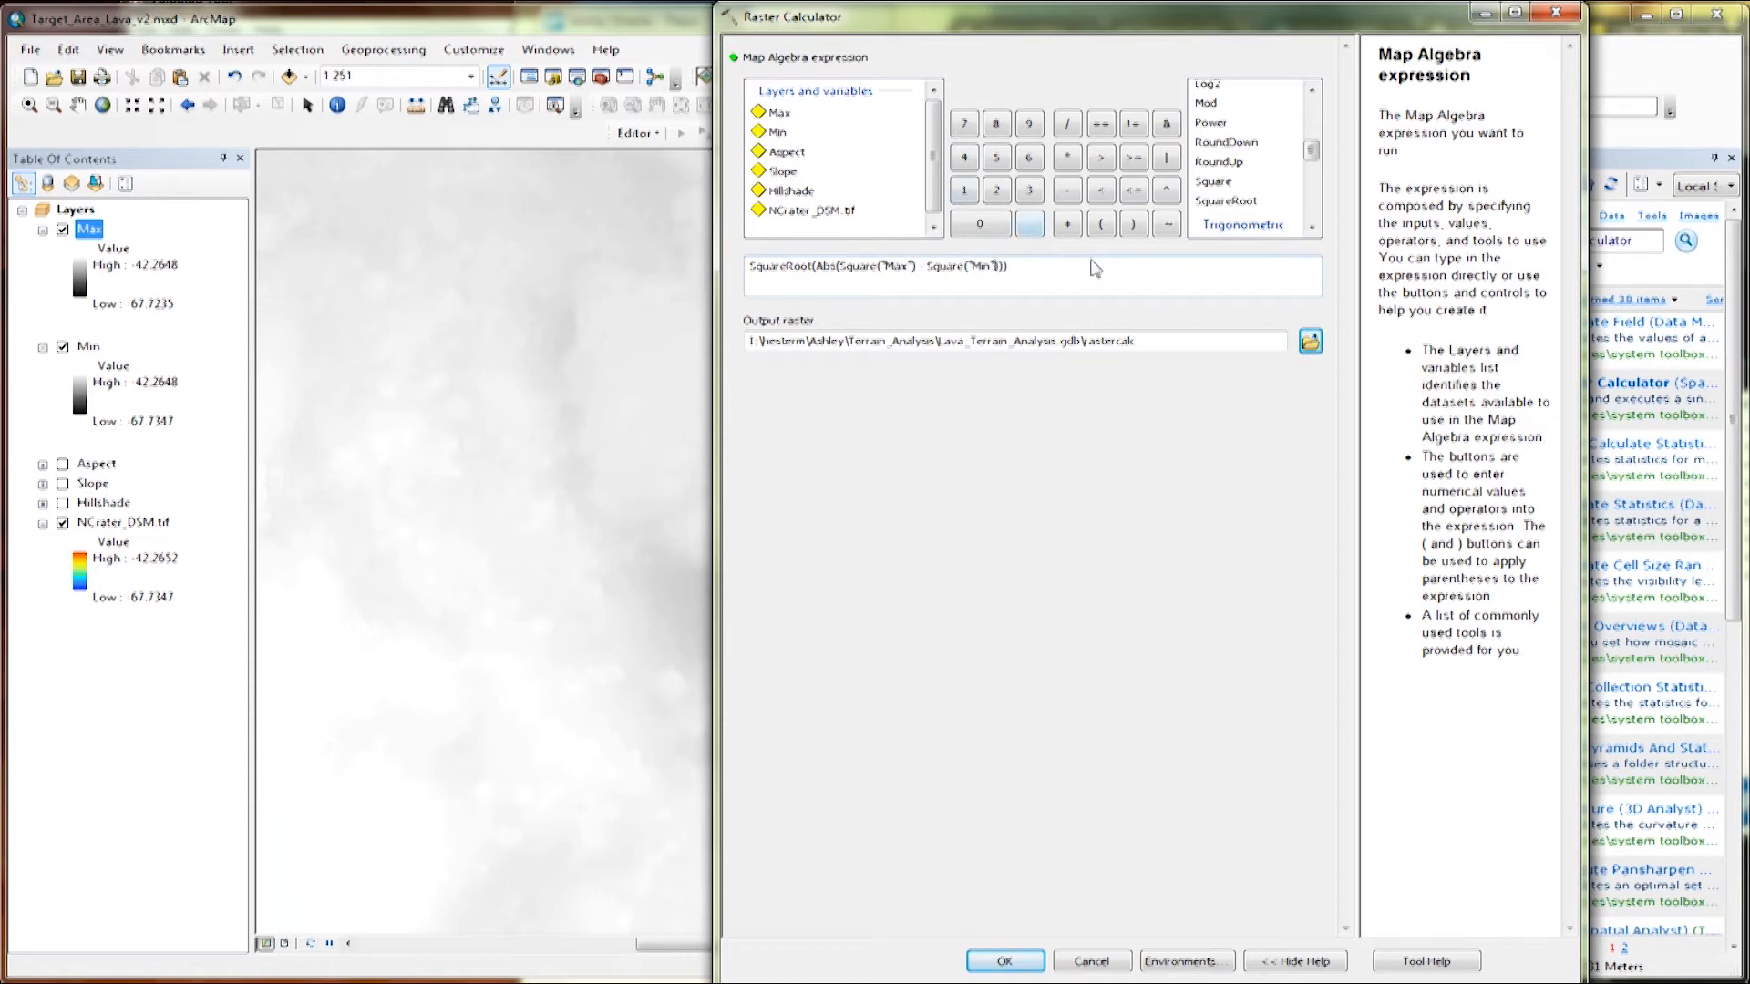
Start replacing the Raster Calculator output raster name with a new name beginning with R.
{"action": "left_click", "coordinate": [1168, 343]}
{"action": "left_click_drag", "start_coordinate": [1170, 349], "coordinate": [1092, 356]}
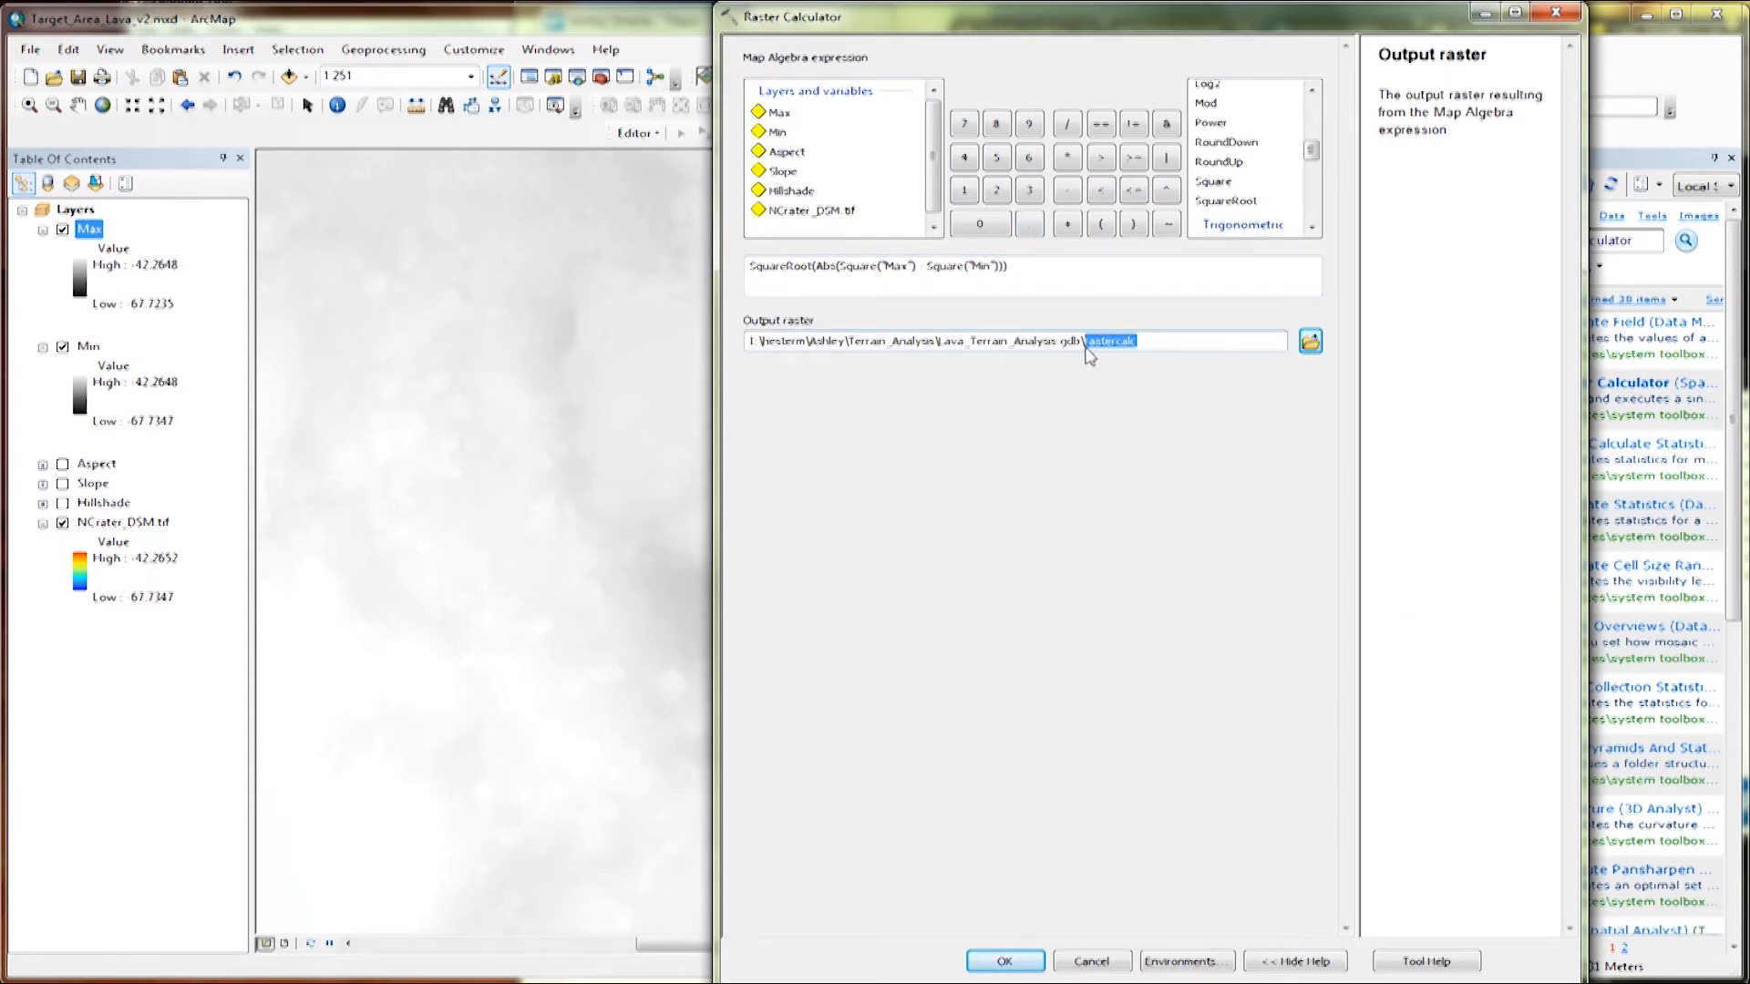
{"action": "type", "text": "Riley_Terrain_Roughness"}
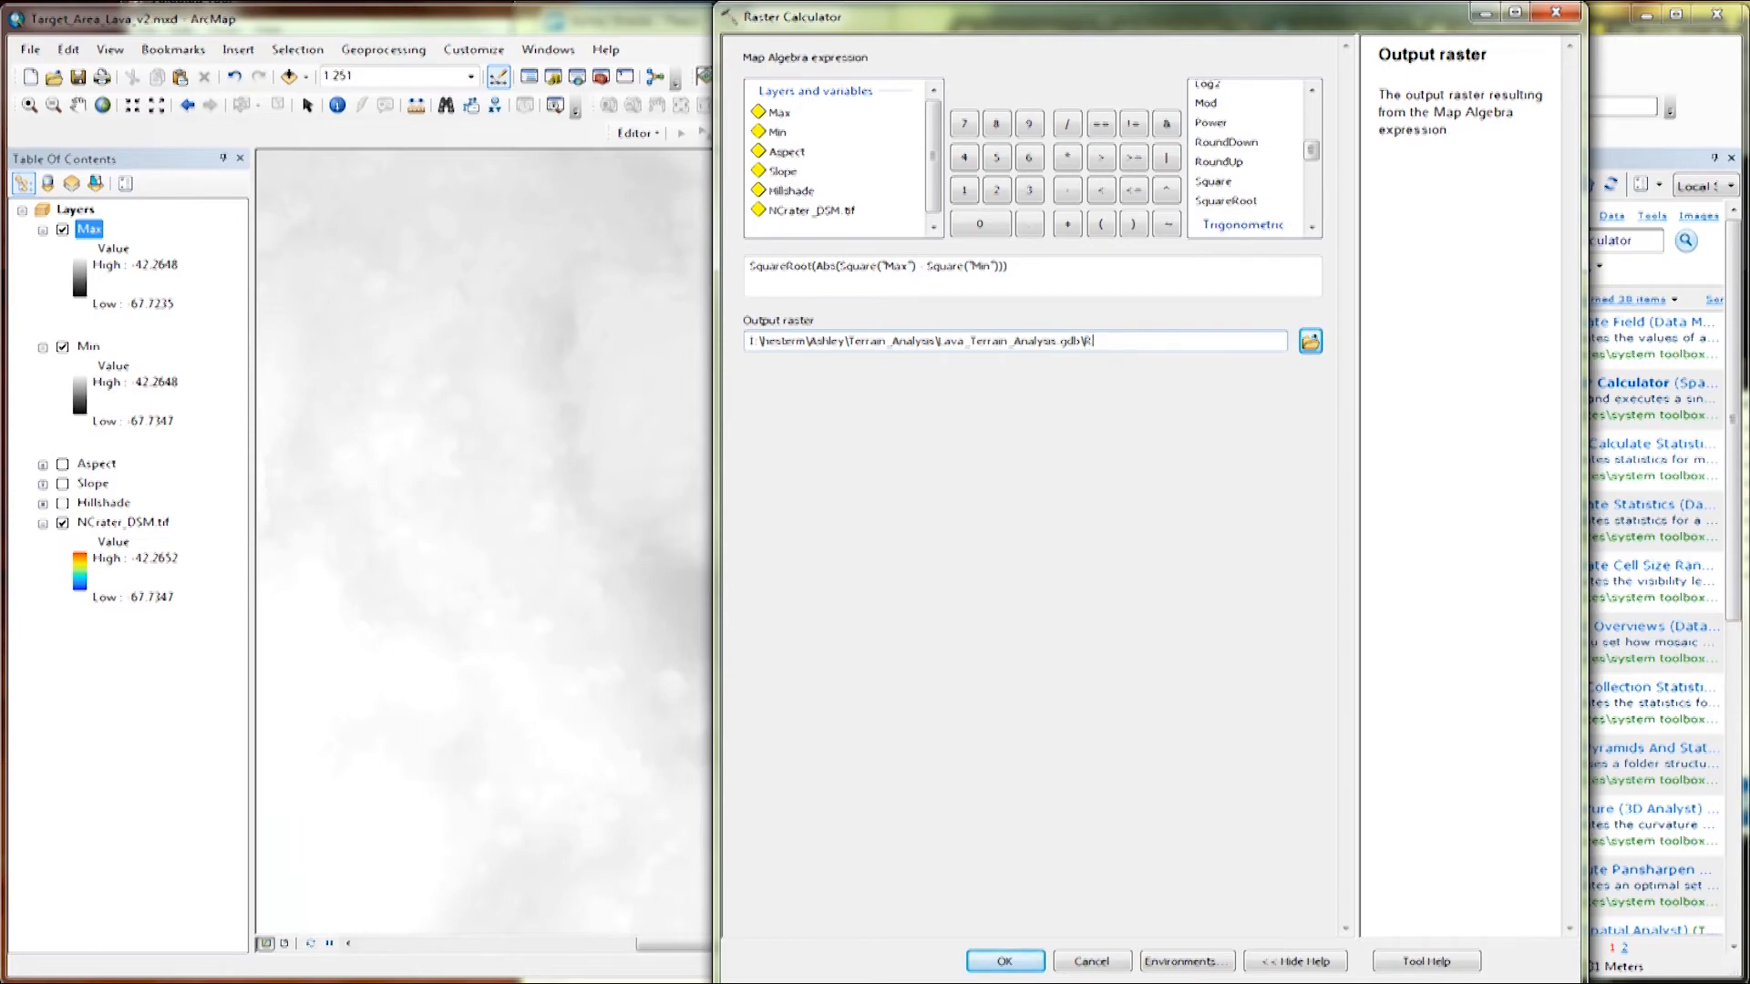